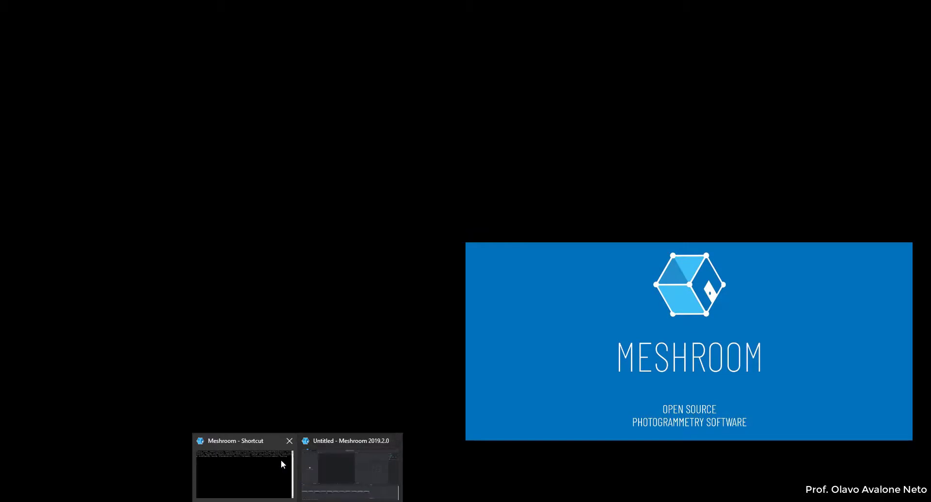
# Step: Move the Meshroom console aside and bring up the untitled Meshroom project window
pyautogui.click(283, 465)
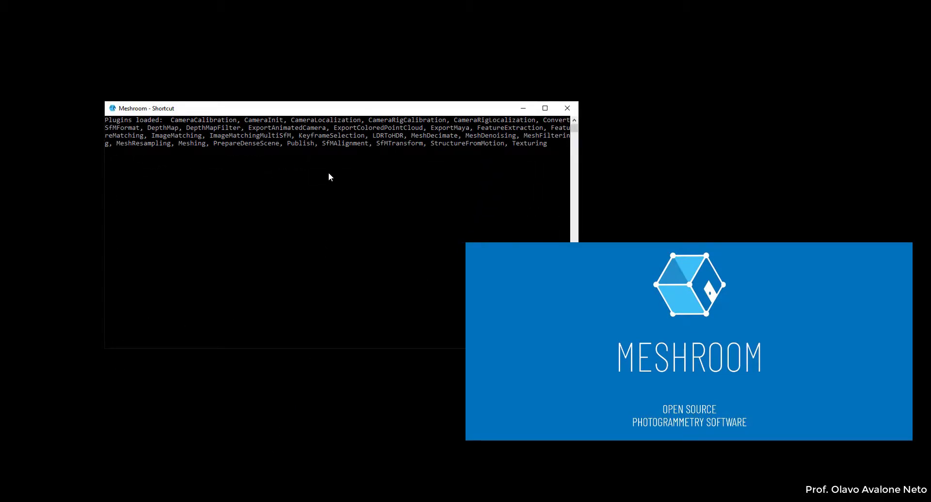
pyautogui.moveTo(242, 113)
pyautogui.mouseDown()
pyautogui.moveTo(216, 116)
pyautogui.moveTo(252, 112)
pyautogui.mouseUp()
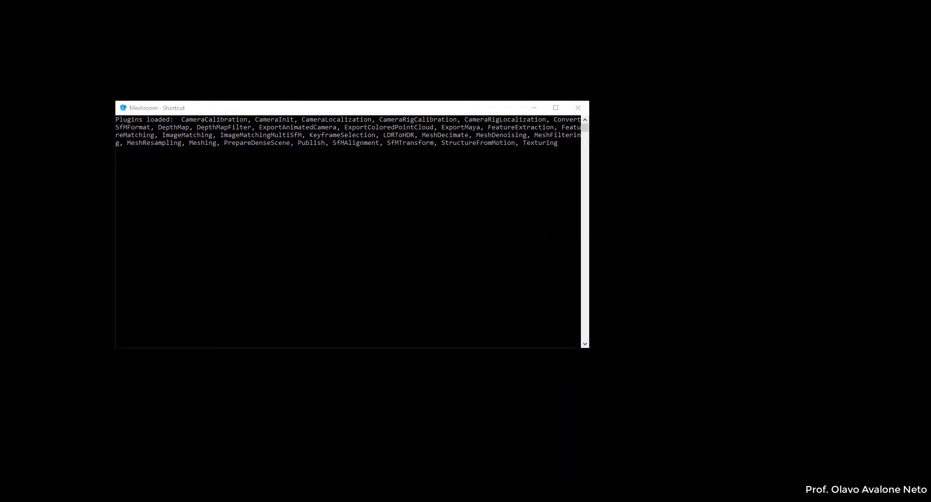
pyautogui.click(325, 478)
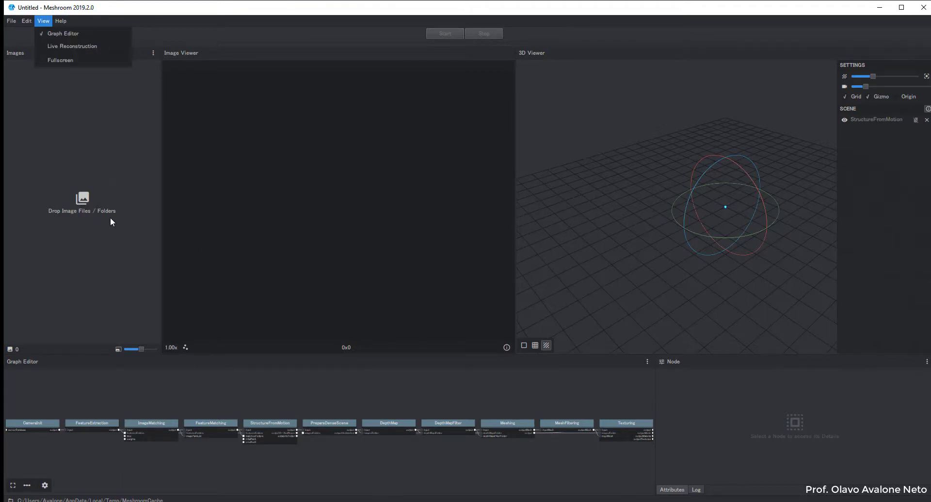
pyautogui.click(79, 153)
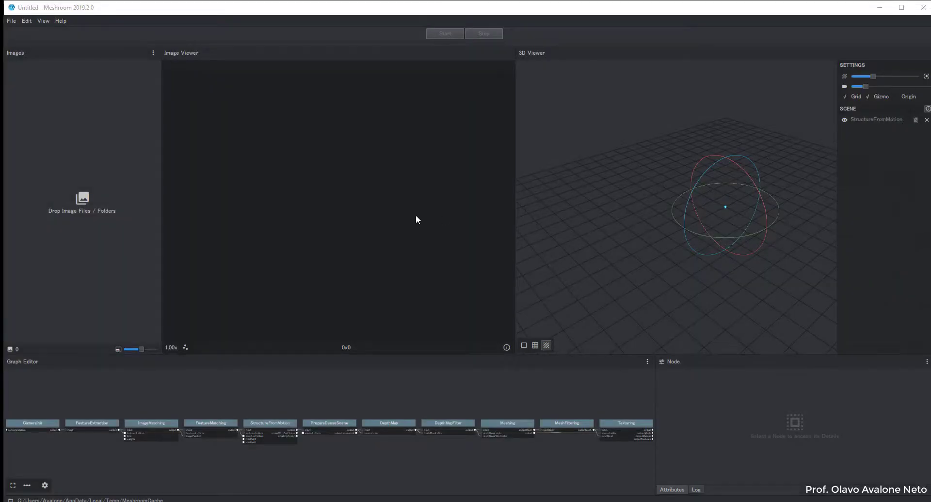
# Step: Maximize the photo folder and open DSC_0447 in Photos at full screen
pyautogui.click(449, 111)
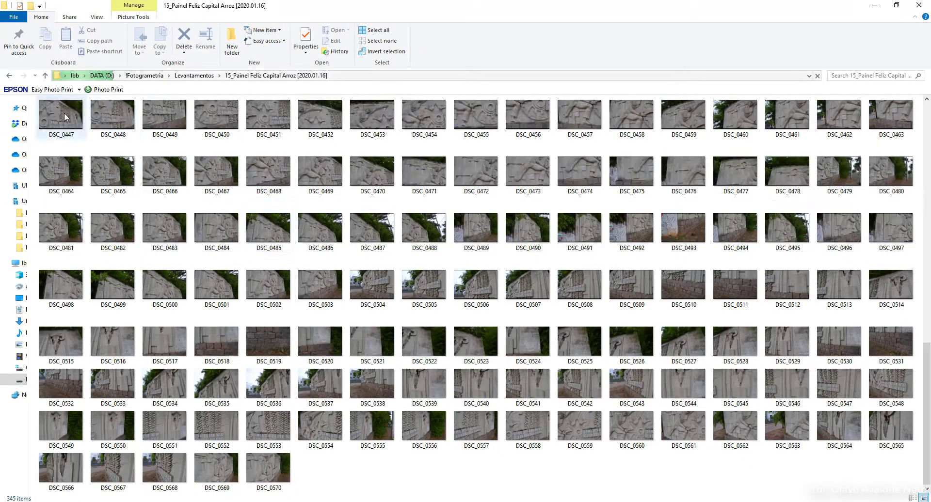
pyautogui.click(65, 116)
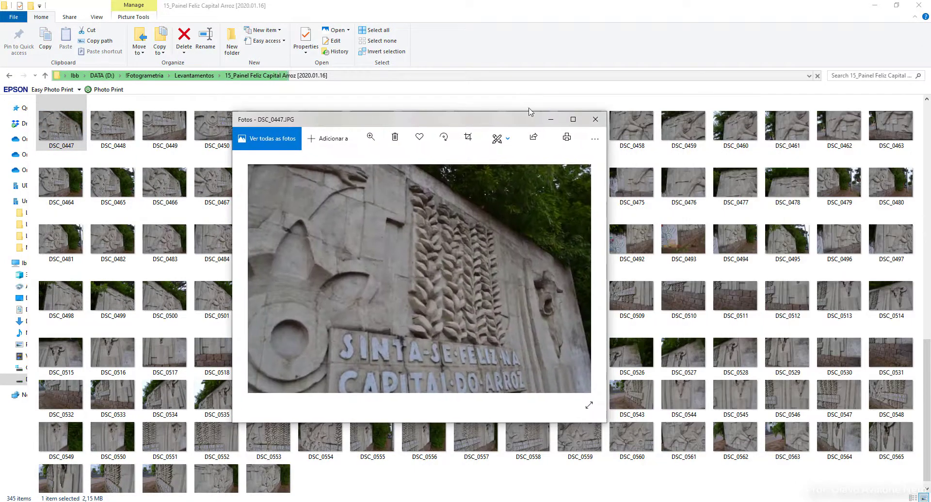
pyautogui.click(571, 119)
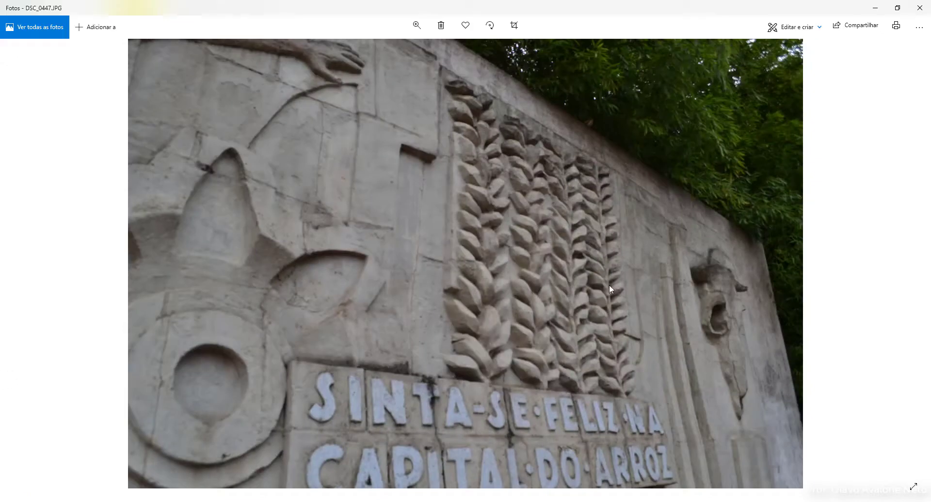
# Step: Page forward through the panel photos, past DSC_0470 and DSC_0480, to DSC_0495
pyautogui.click(915, 272)
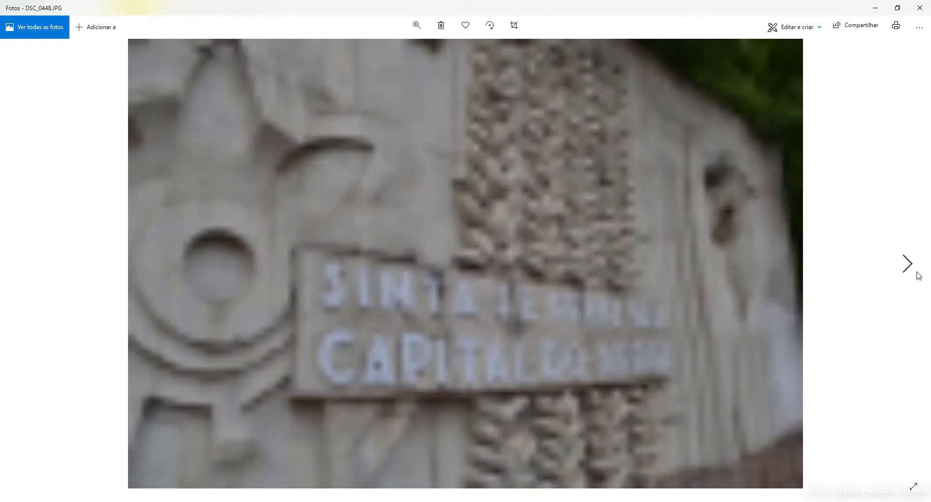
pyautogui.click(910, 273)
pyautogui.click(909, 273)
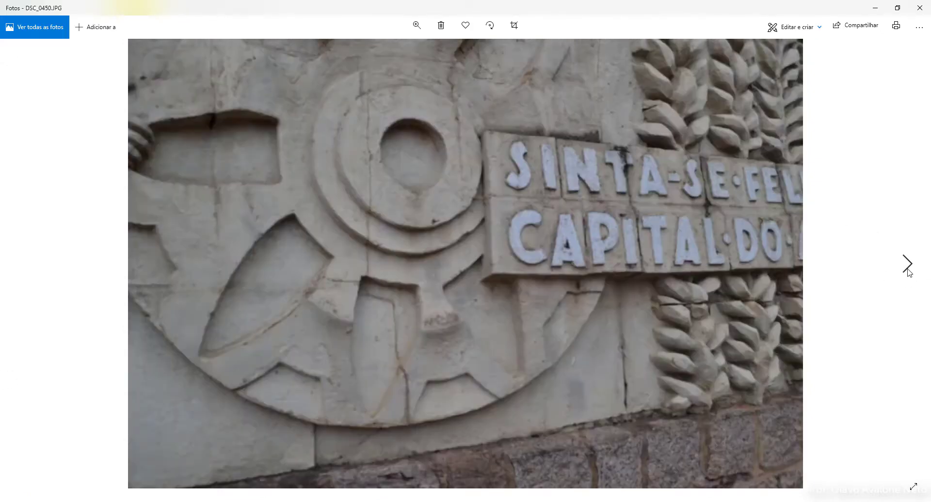
pyautogui.click(909, 273)
pyautogui.click(910, 273)
pyautogui.click(909, 273)
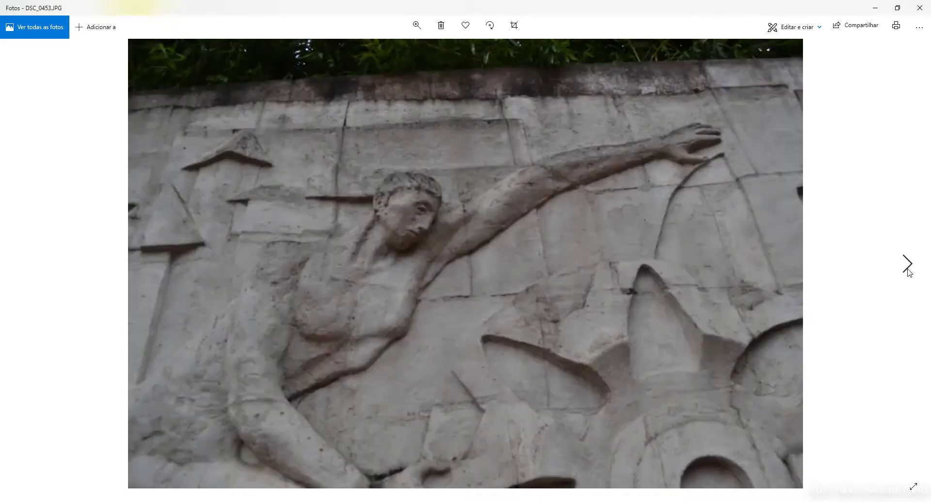
pyautogui.click(909, 273)
pyautogui.click(909, 273)
pyautogui.click(910, 273)
pyautogui.click(909, 273)
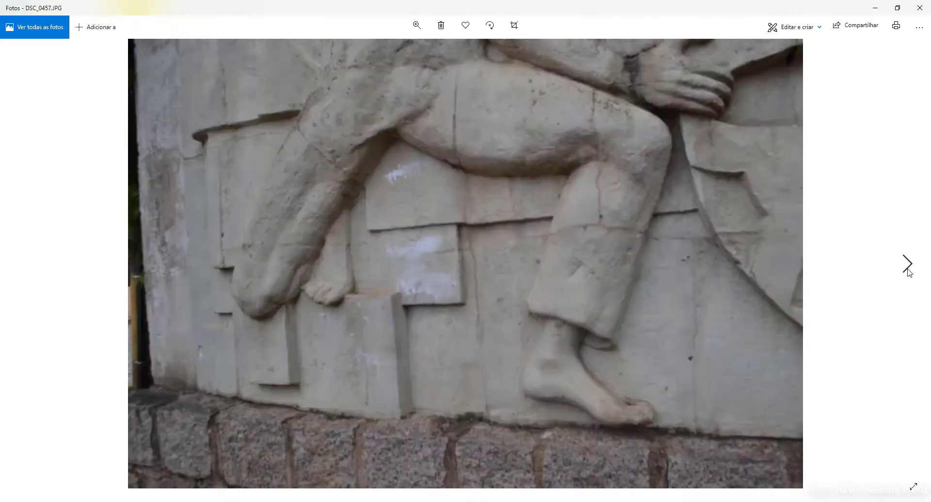
pyautogui.click(909, 273)
pyautogui.click(909, 273)
pyautogui.click(909, 273)
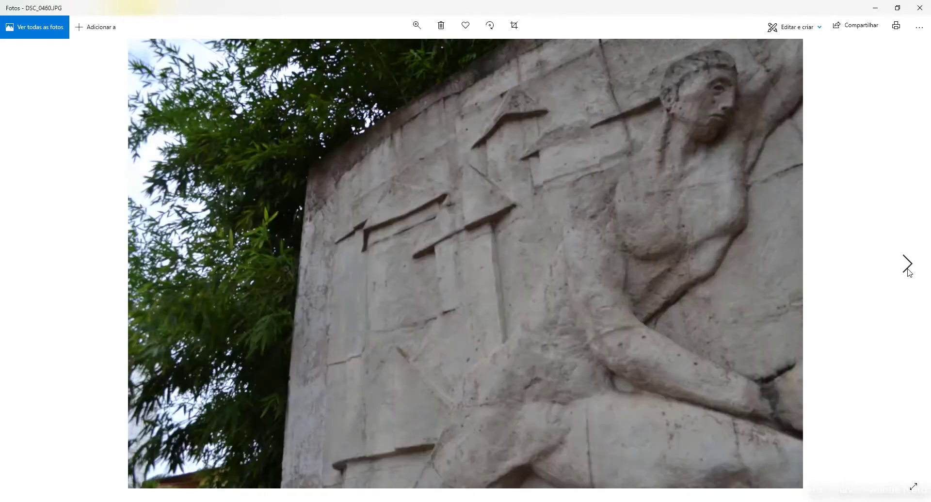
pyautogui.click(910, 273)
pyautogui.click(910, 273)
pyautogui.click(909, 273)
pyautogui.click(909, 273)
pyautogui.click(909, 273)
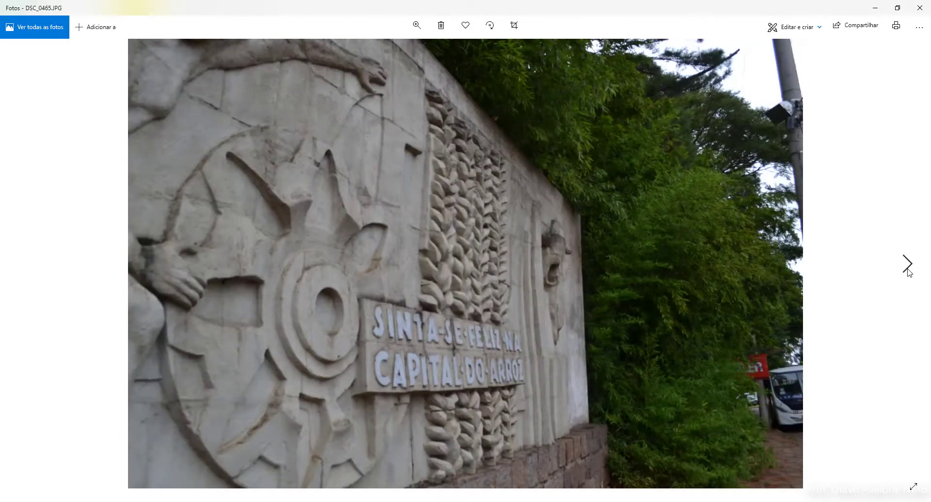
pyautogui.click(910, 273)
pyautogui.click(909, 274)
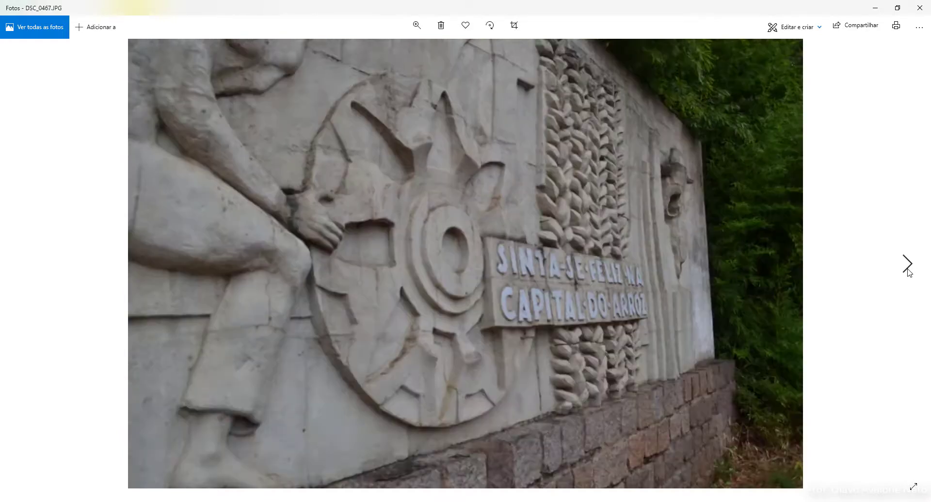
pyautogui.click(909, 273)
pyautogui.click(909, 273)
pyautogui.click(909, 274)
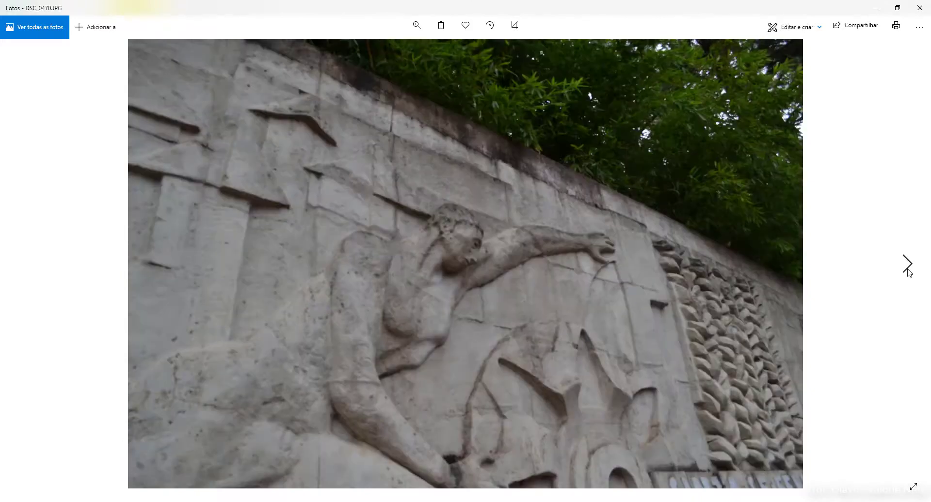
pyautogui.click(910, 273)
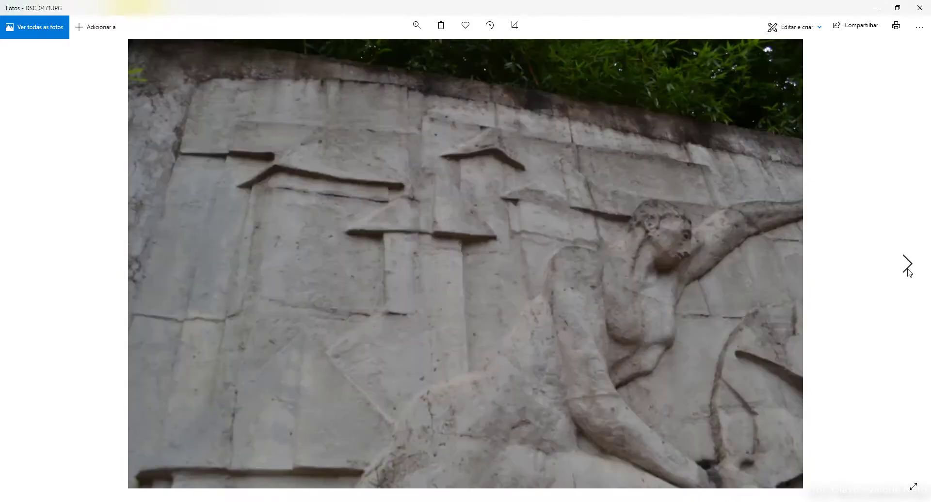
pyautogui.click(909, 273)
pyautogui.click(909, 273)
pyautogui.click(909, 273)
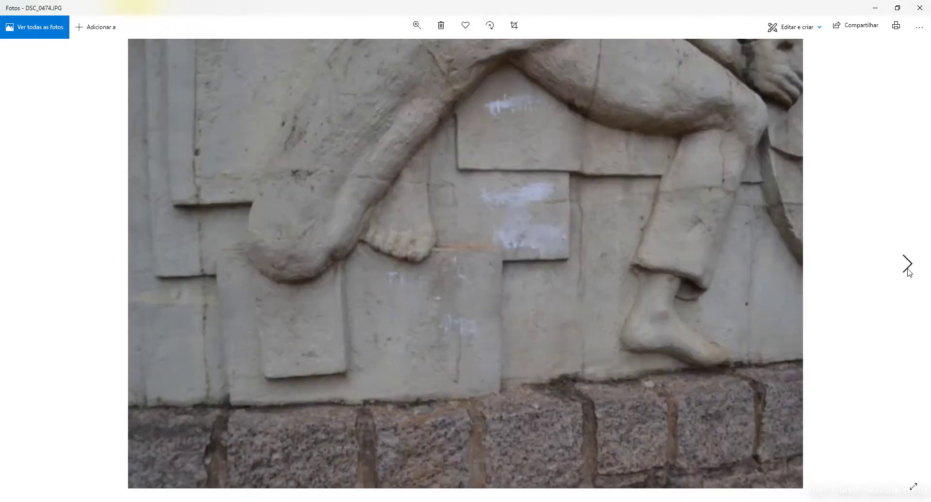
pyautogui.click(909, 273)
pyautogui.click(910, 273)
pyautogui.click(910, 273)
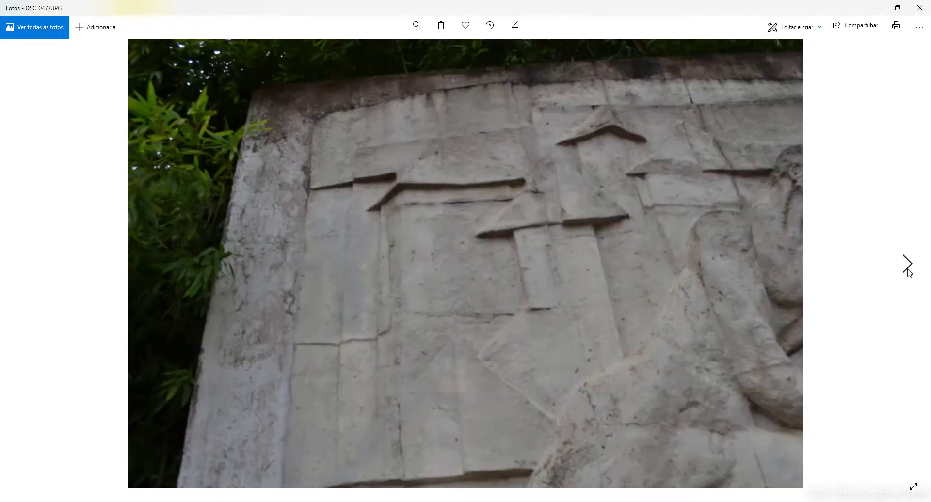
pyautogui.click(910, 273)
pyautogui.click(909, 273)
pyautogui.click(907, 264)
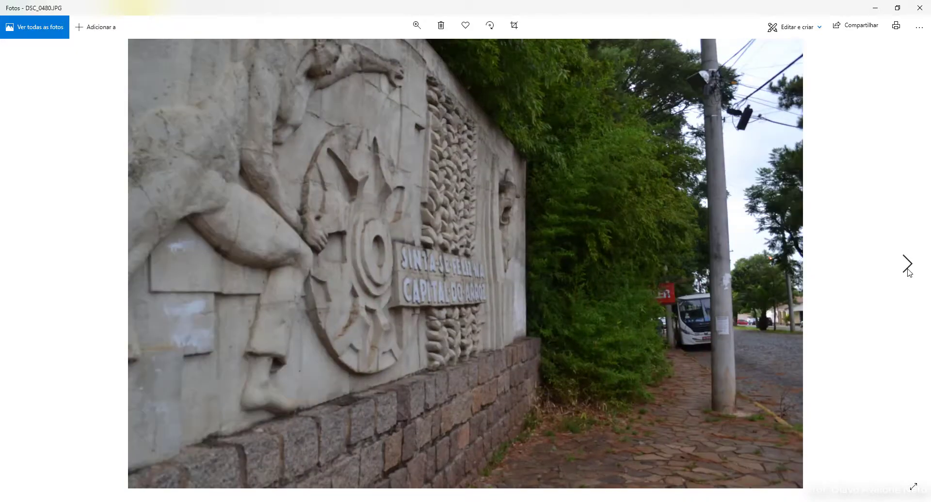
pyautogui.click(909, 273)
pyautogui.click(910, 273)
pyautogui.click(909, 273)
pyautogui.click(910, 273)
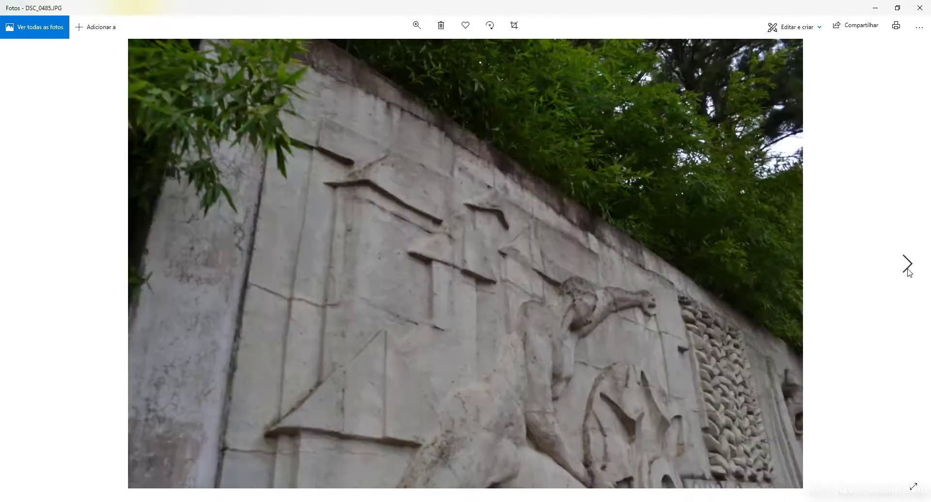
pyautogui.click(910, 273)
pyautogui.click(909, 273)
pyautogui.click(909, 273)
pyautogui.click(910, 273)
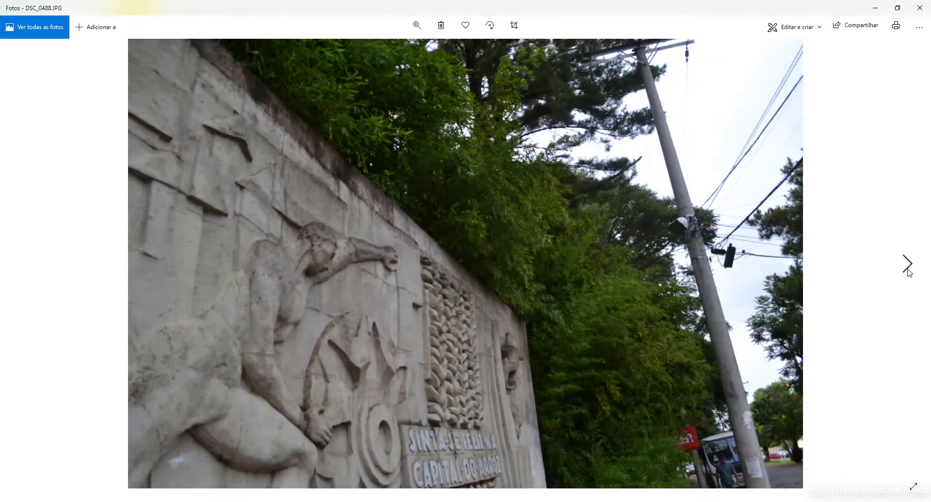
pyautogui.click(909, 273)
pyautogui.click(909, 273)
pyautogui.click(909, 273)
pyautogui.click(909, 273)
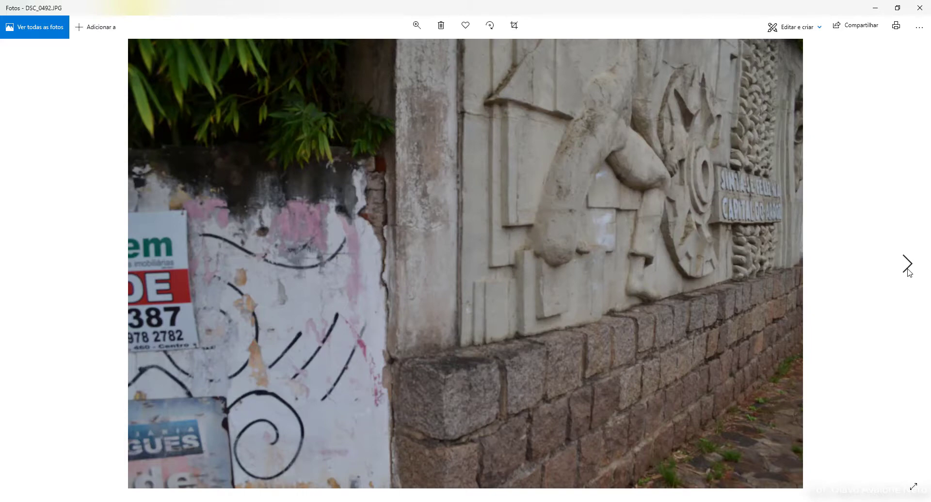
pyautogui.click(909, 273)
pyautogui.click(909, 273)
pyautogui.click(909, 273)
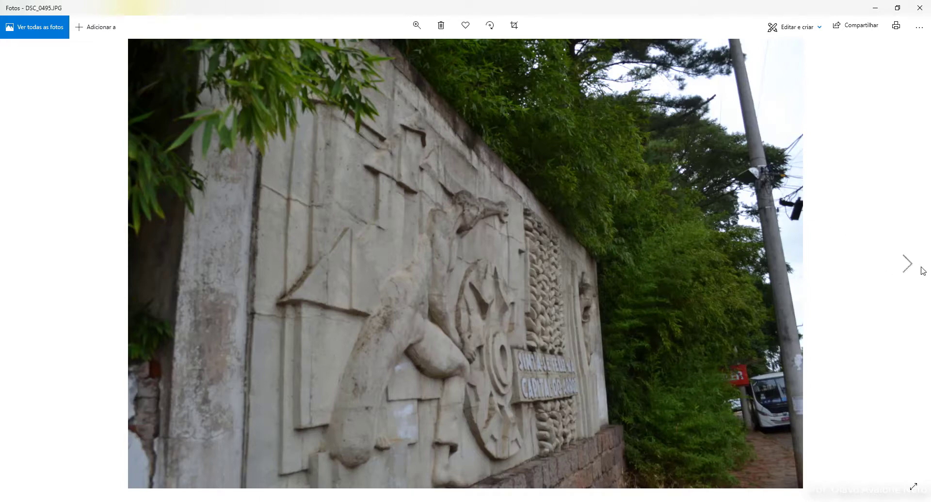
# Step: Page forward from DSC_0496, then step back to photo DSC_0503
pyautogui.click(906, 266)
pyautogui.click(906, 269)
pyautogui.click(907, 270)
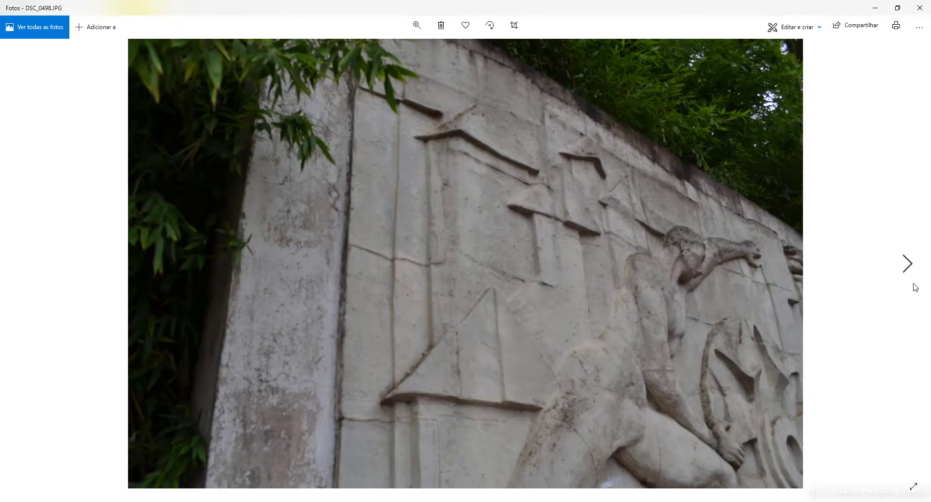
pyautogui.click(910, 280)
pyautogui.click(911, 279)
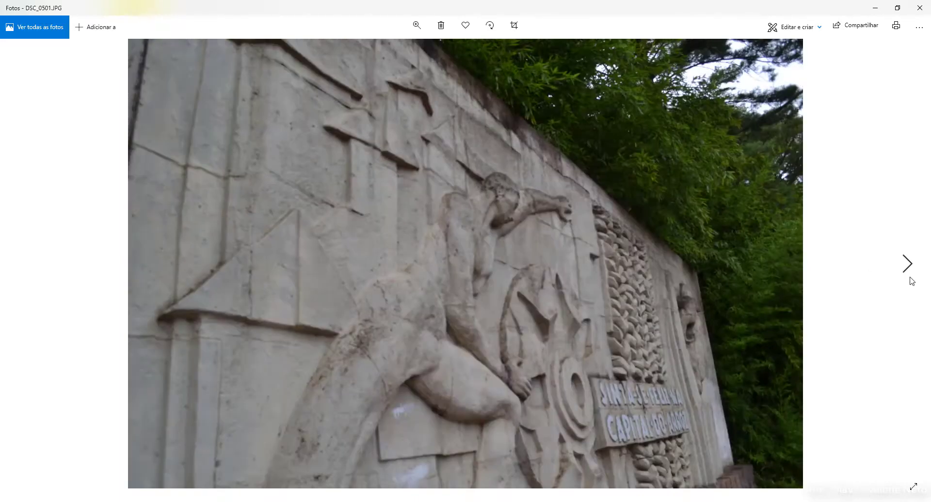
pyautogui.click(911, 279)
pyautogui.click(910, 279)
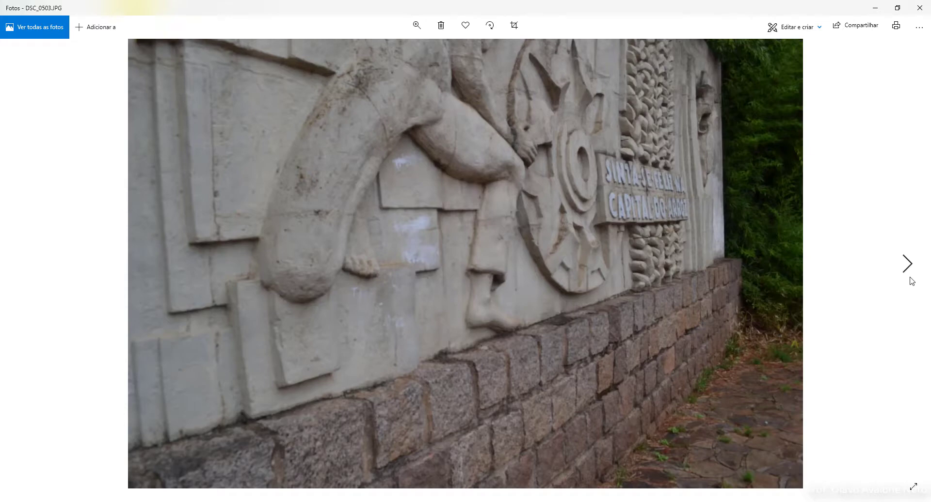
pyautogui.click(911, 279)
pyautogui.click(911, 280)
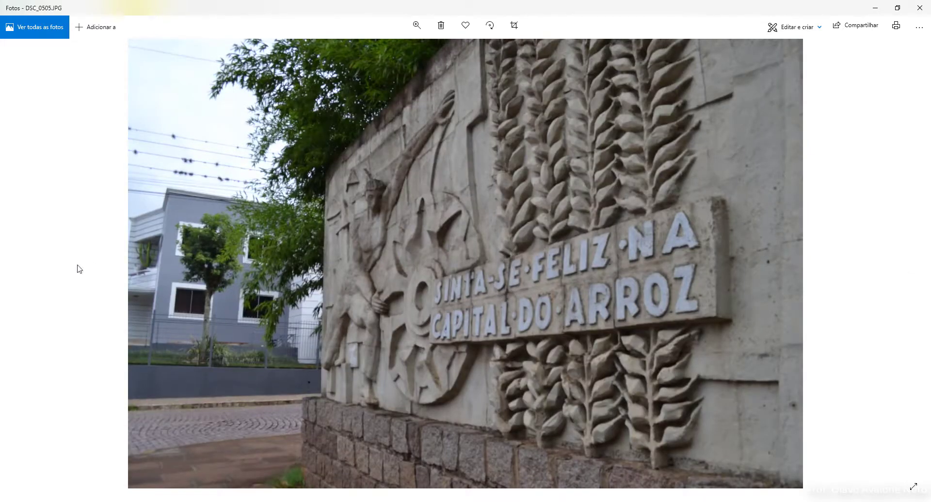
pyautogui.click(24, 289)
pyautogui.click(24, 289)
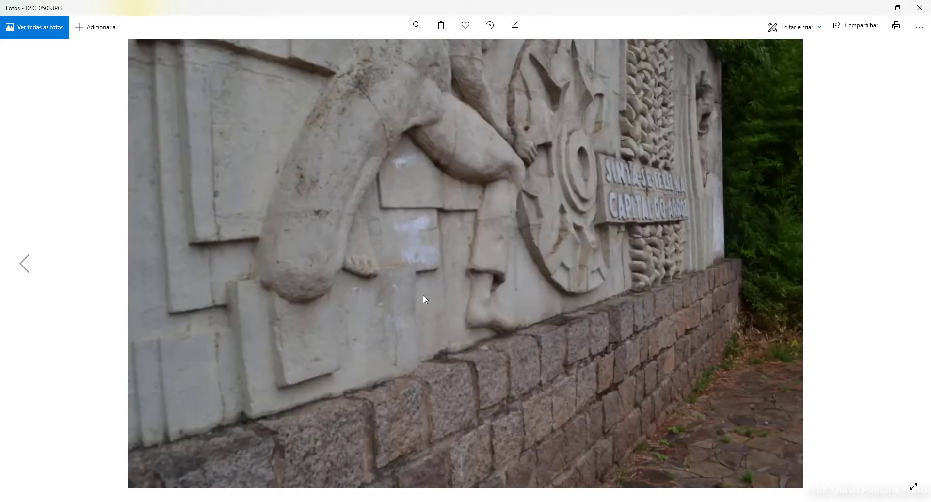
# Step: Continue paging through the relief-panel photos up to DSC_0570
pyautogui.click(907, 273)
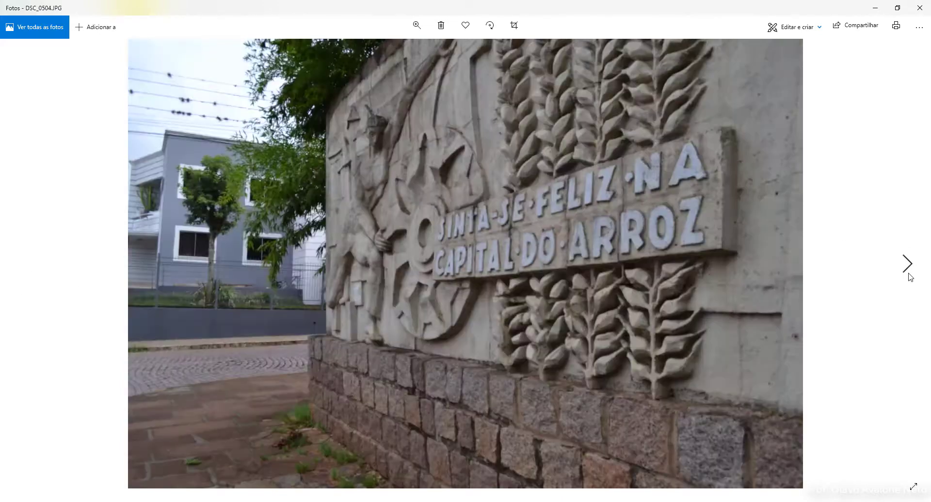
pyautogui.click(915, 277)
pyautogui.click(915, 275)
pyautogui.click(914, 275)
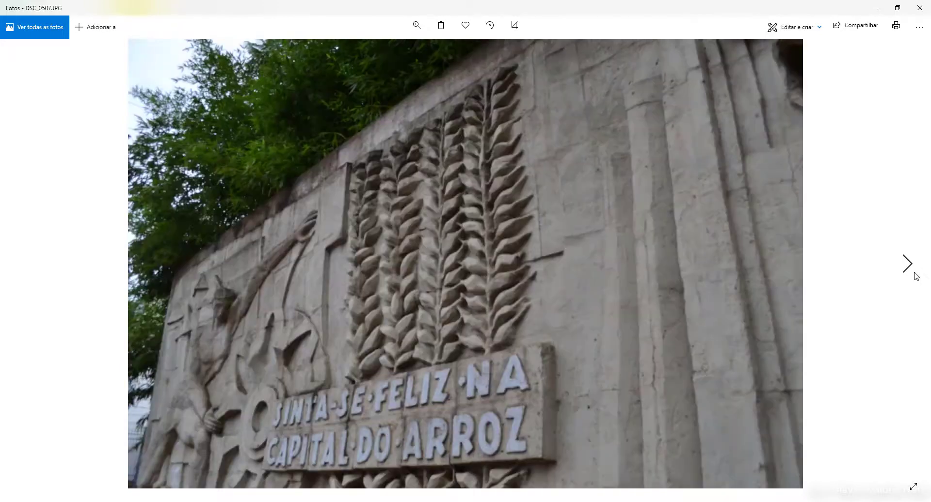
pyautogui.click(914, 276)
pyautogui.click(915, 276)
pyautogui.click(914, 274)
pyautogui.click(915, 274)
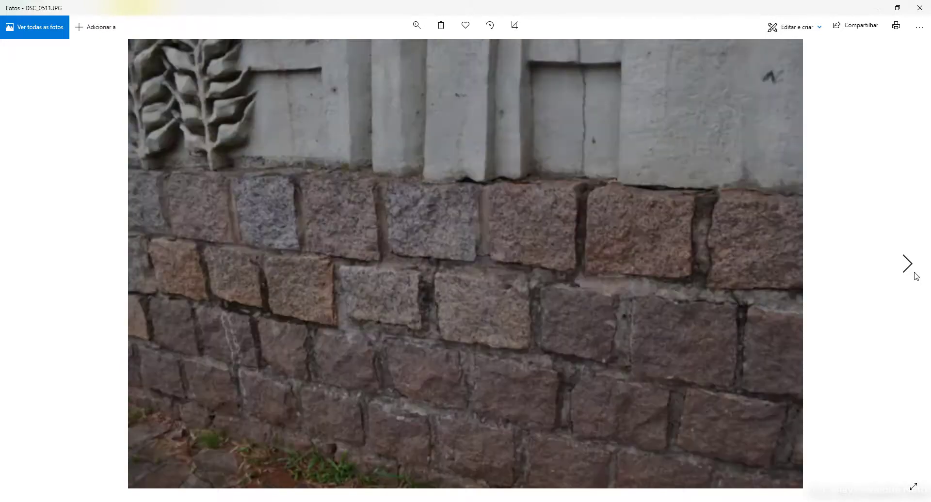
pyautogui.click(915, 274)
pyautogui.click(914, 274)
pyautogui.click(915, 274)
pyautogui.click(915, 274)
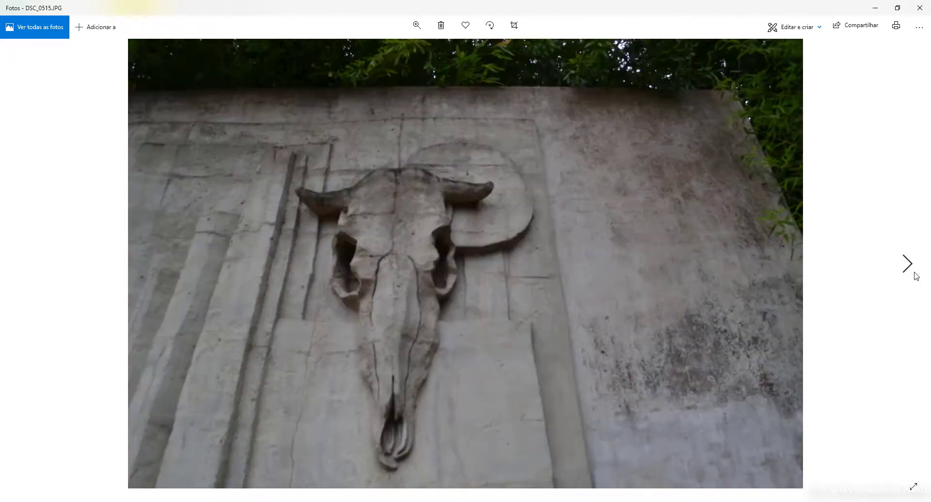
pyautogui.click(914, 274)
pyautogui.click(914, 275)
pyautogui.click(915, 274)
pyautogui.click(915, 274)
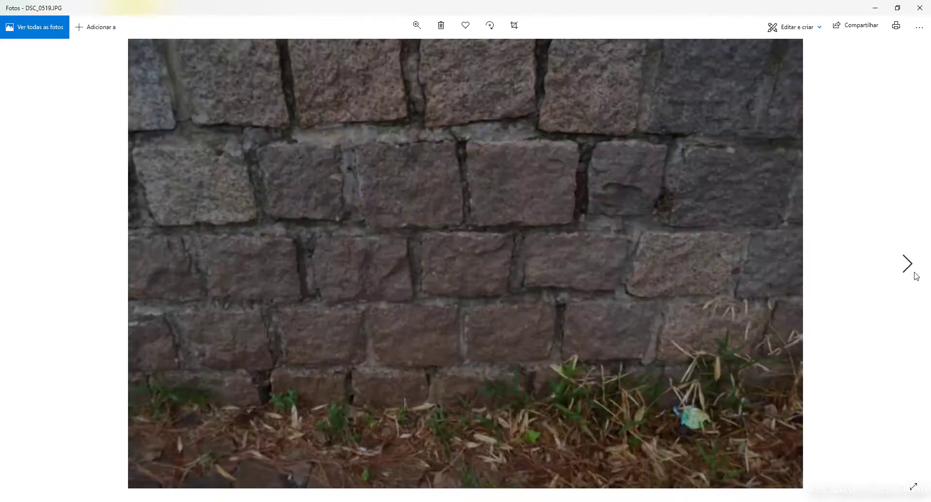
pyautogui.click(916, 276)
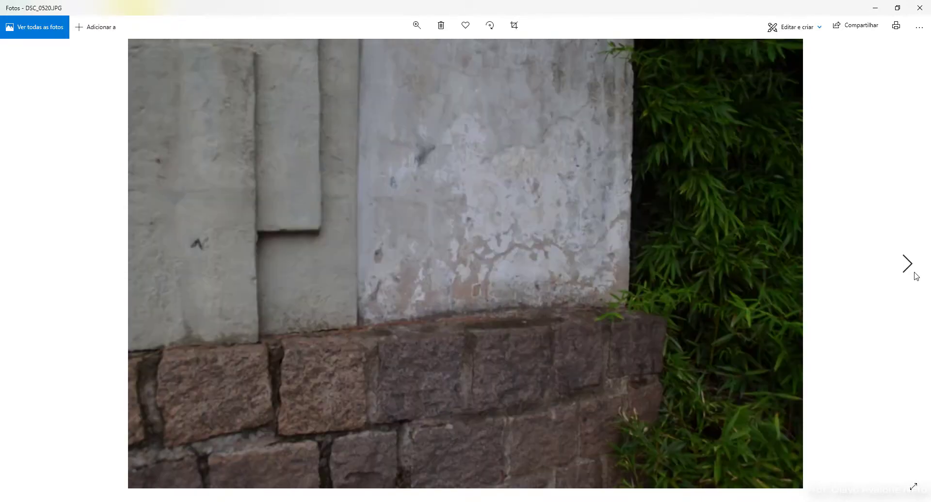
pyautogui.click(916, 275)
pyautogui.click(916, 275)
pyautogui.click(916, 275)
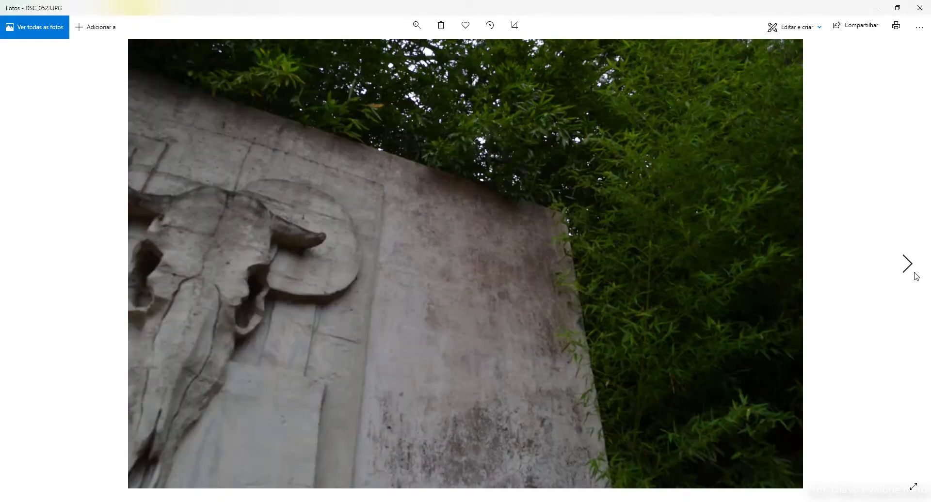
pyautogui.click(916, 275)
pyautogui.click(916, 276)
pyautogui.click(915, 275)
pyautogui.click(916, 275)
pyautogui.click(916, 275)
pyautogui.click(915, 275)
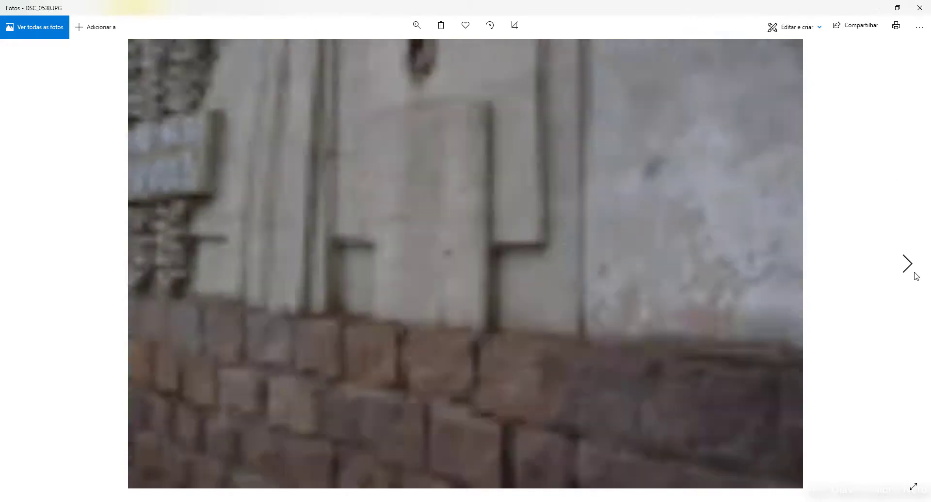
pyautogui.click(915, 275)
pyautogui.click(916, 276)
pyautogui.click(916, 275)
pyautogui.click(915, 275)
pyautogui.click(915, 276)
pyautogui.click(916, 275)
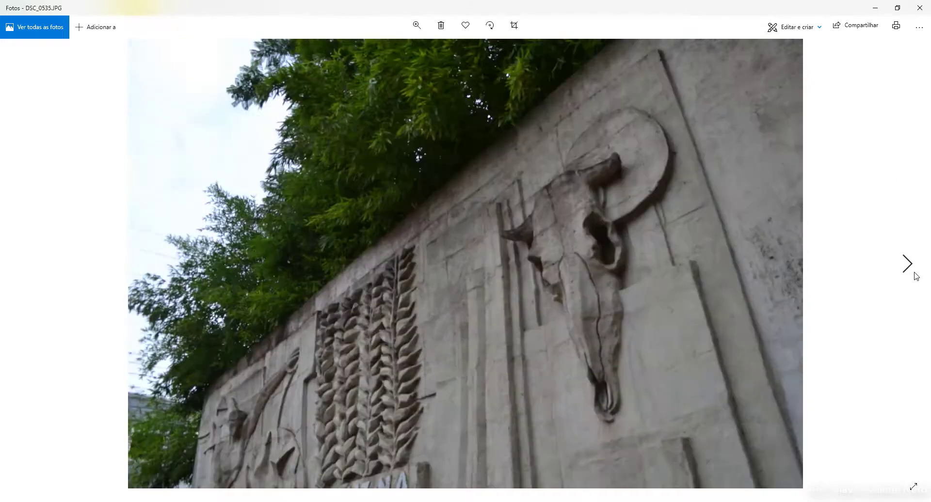
pyautogui.click(916, 276)
pyautogui.click(916, 275)
pyautogui.click(916, 276)
pyautogui.click(916, 276)
pyautogui.click(915, 275)
pyautogui.click(916, 276)
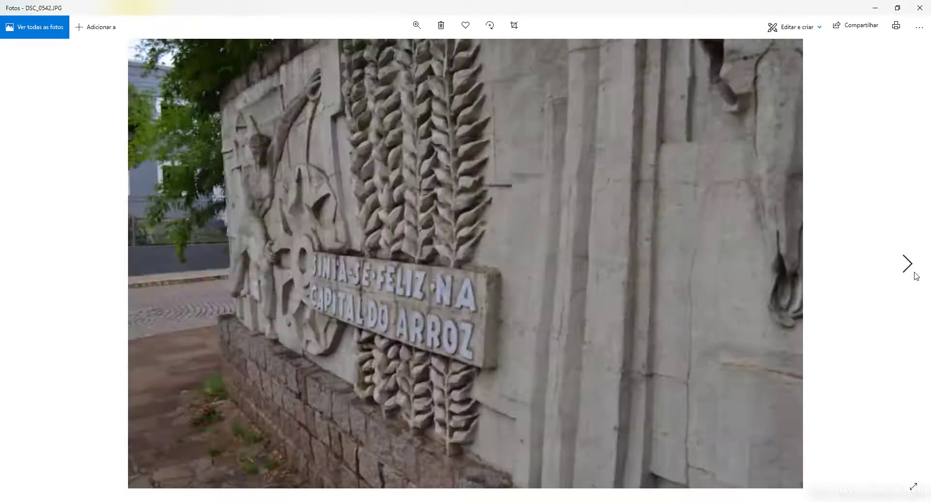
pyautogui.click(916, 275)
pyautogui.click(916, 276)
pyautogui.click(916, 275)
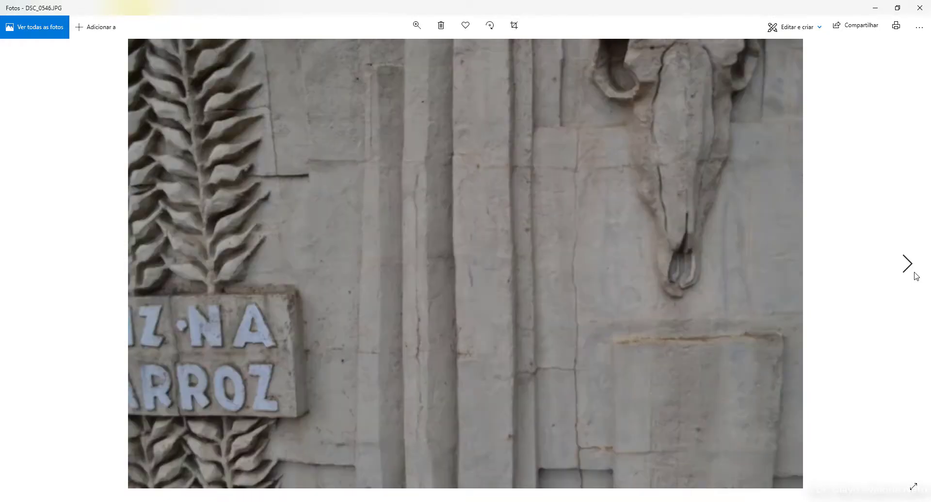
pyautogui.click(916, 275)
pyautogui.click(916, 276)
pyautogui.click(916, 276)
pyautogui.click(916, 275)
pyautogui.click(916, 275)
pyautogui.click(915, 276)
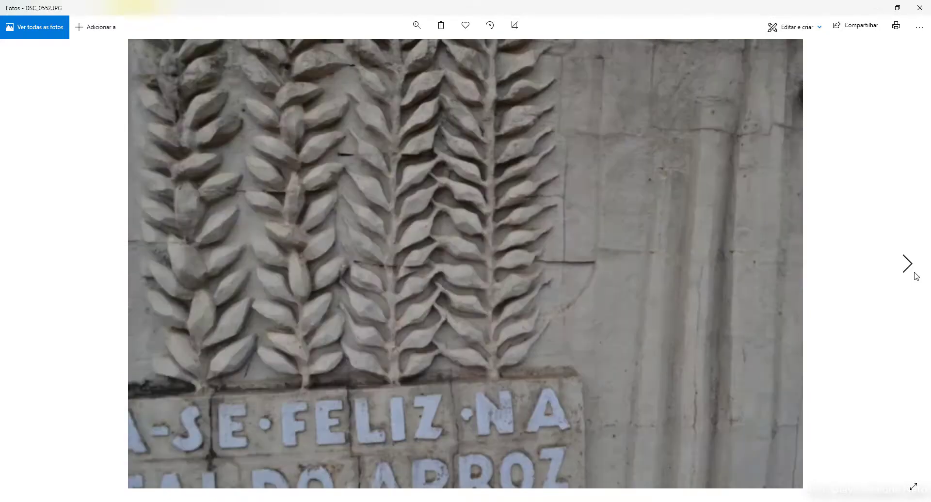
pyautogui.click(915, 275)
pyautogui.click(916, 276)
pyautogui.click(915, 276)
pyautogui.click(916, 275)
pyautogui.click(916, 275)
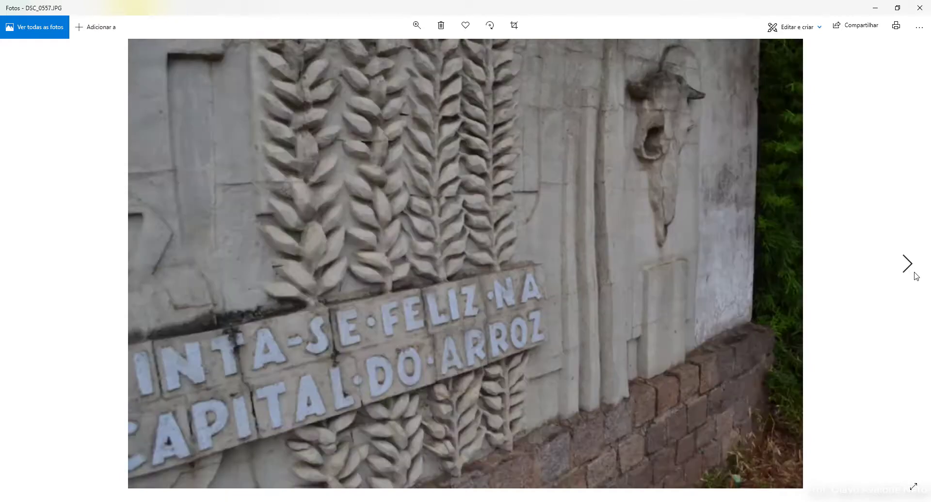
pyautogui.click(916, 275)
pyautogui.click(916, 275)
pyautogui.click(916, 276)
pyautogui.click(916, 275)
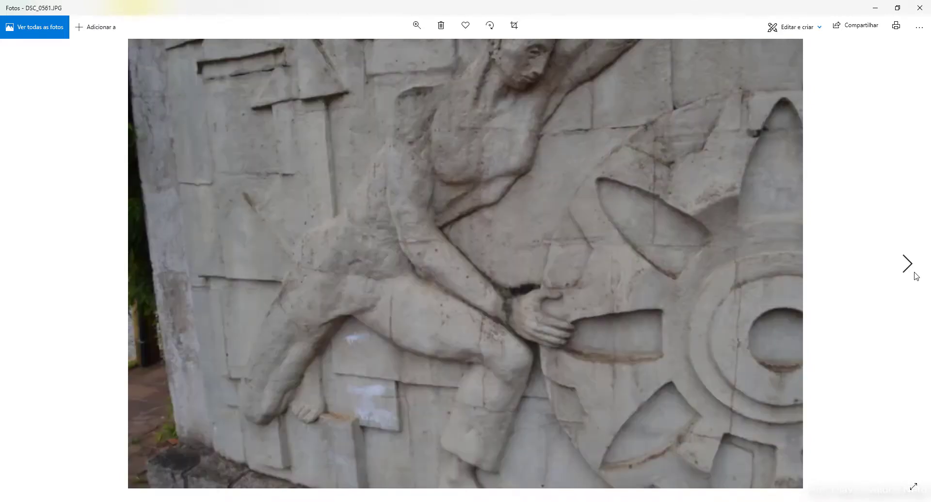
pyautogui.click(915, 275)
pyautogui.click(916, 275)
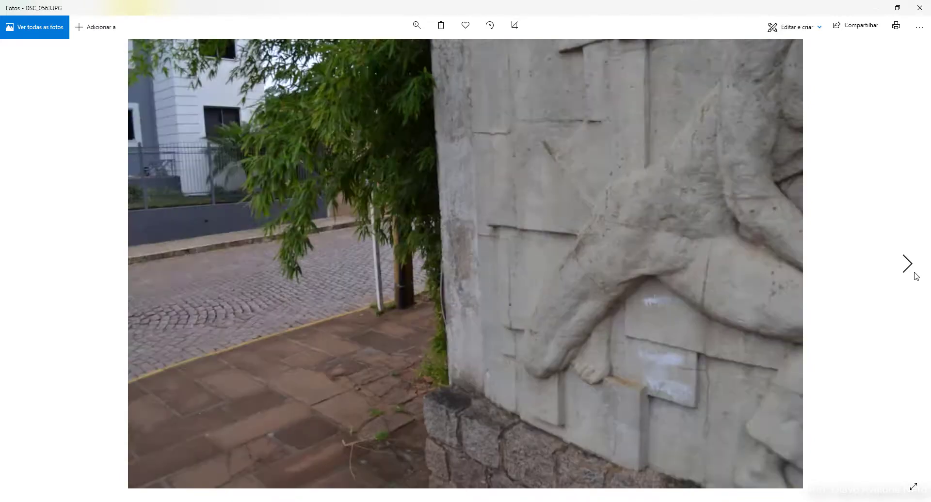
pyautogui.click(916, 275)
pyautogui.click(916, 275)
pyautogui.click(915, 276)
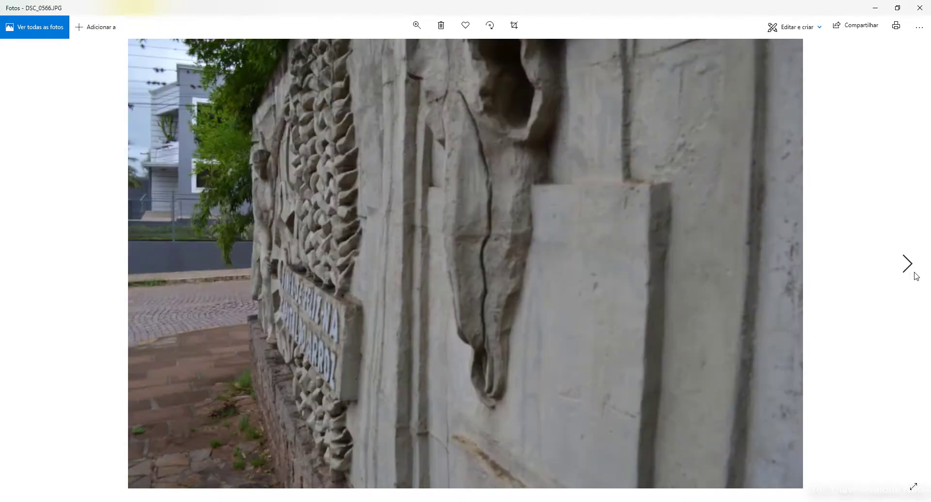
pyautogui.click(915, 275)
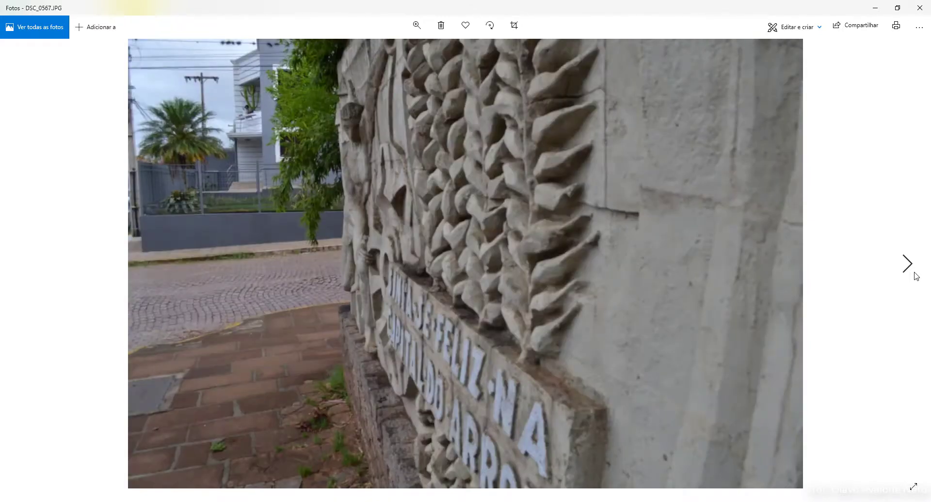
pyautogui.click(915, 276)
pyautogui.click(916, 276)
pyautogui.click(916, 276)
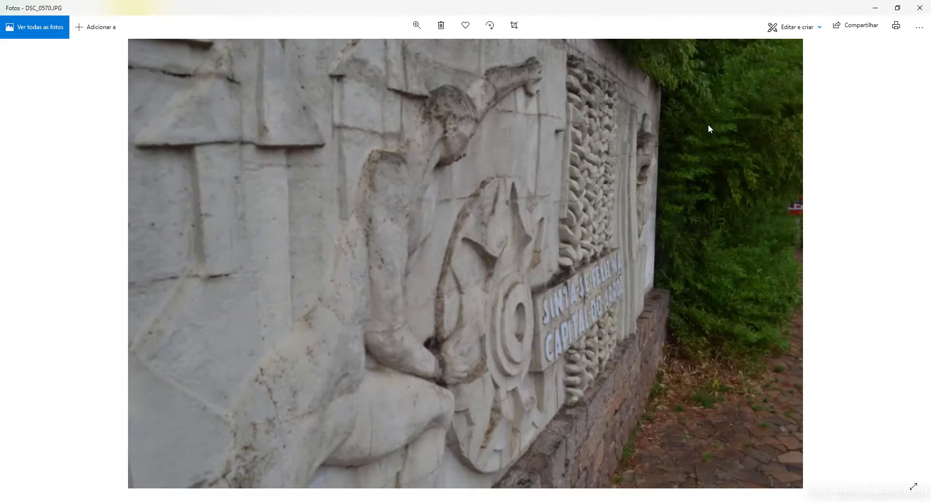
# Step: Close the photo viewer and minimise the folder window so Meshroom shows
pyautogui.click(919, 8)
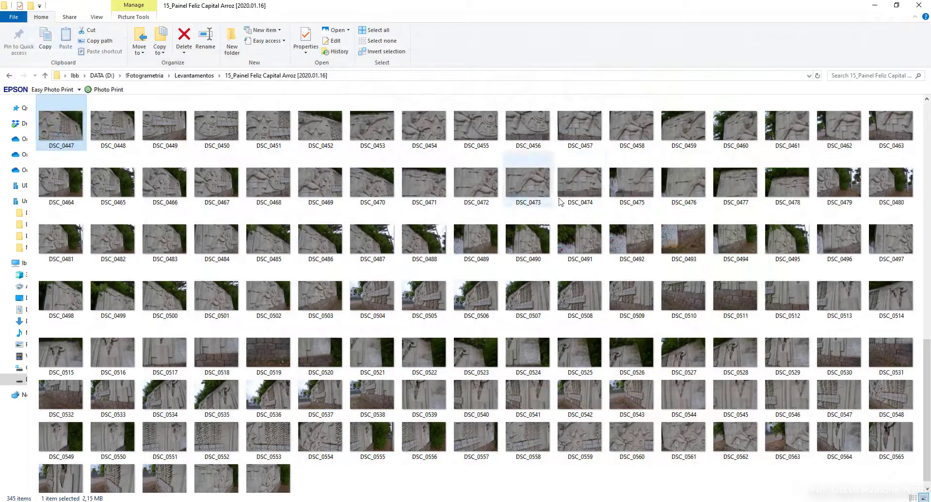
pyautogui.press('super+Down')
pyautogui.press('super+Down')
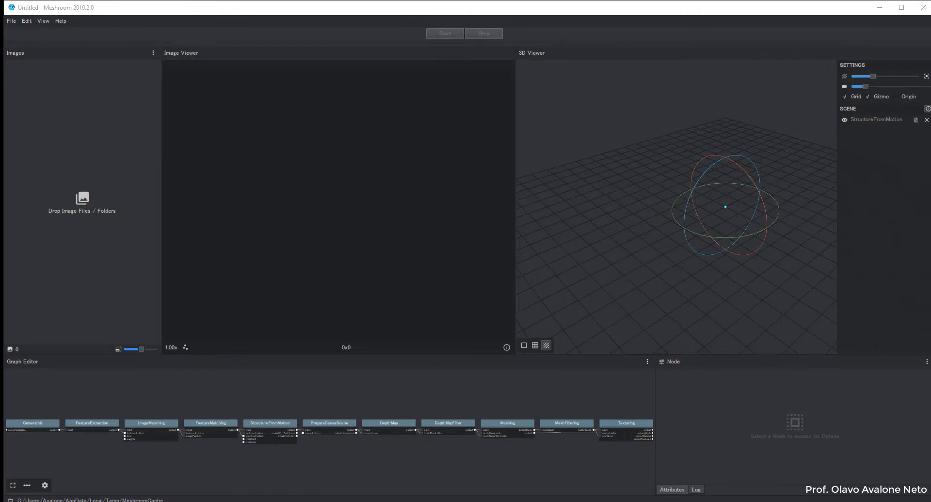
# Step: Drag all 345 relief-panel photos into Meshroom's Images panel, then bring up the File menu
pyautogui.moveTo(916, 153); pyautogui.dragTo(98, 187)
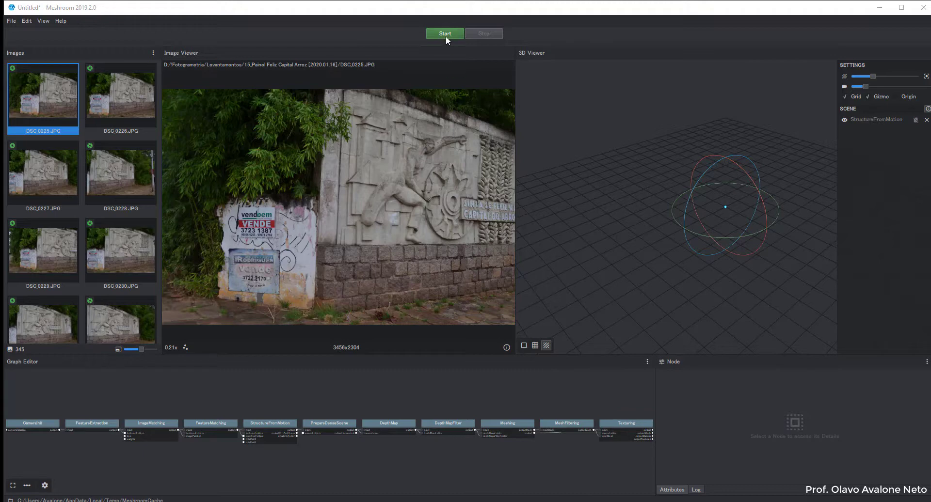
pyautogui.click(11, 22)
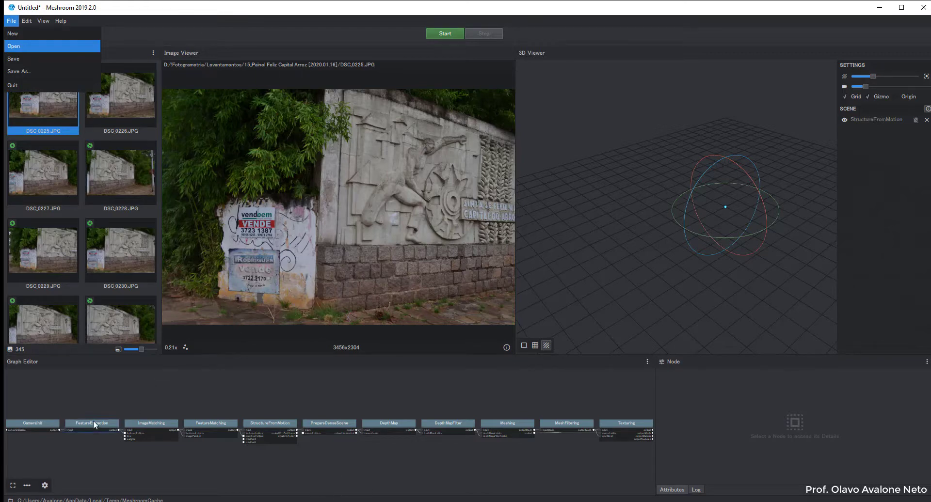
# Step: Close the File menu and zoom and pan the graph from CameraInit to StructureFromMotion
pyautogui.press('Down')
pyautogui.press('Down')
pyautogui.press('Down')
pyautogui.press('Up')
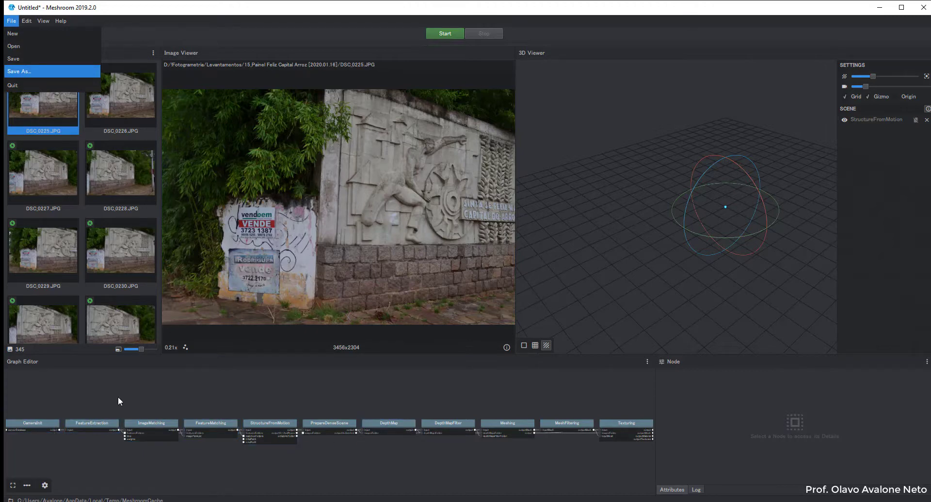
pyautogui.scroll(3, 31, 449)
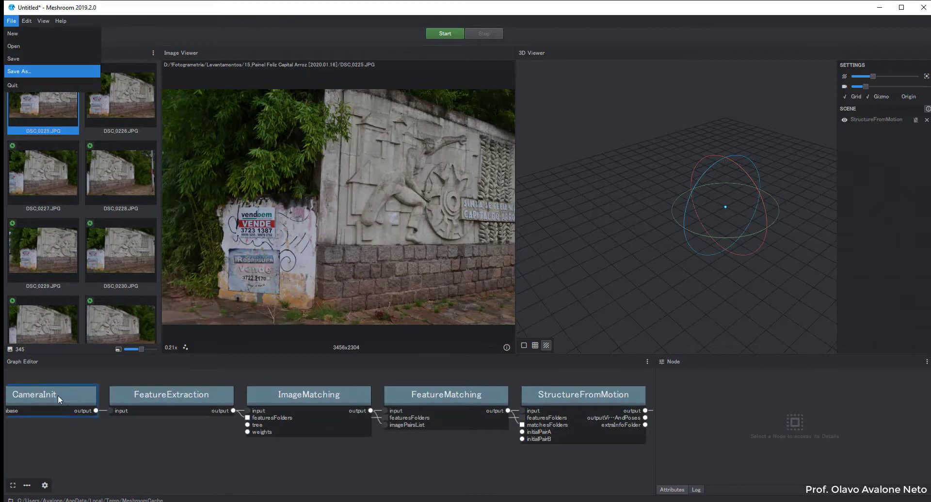
pyautogui.moveTo(18, 408); pyautogui.dragTo(92, 422, button='middle')
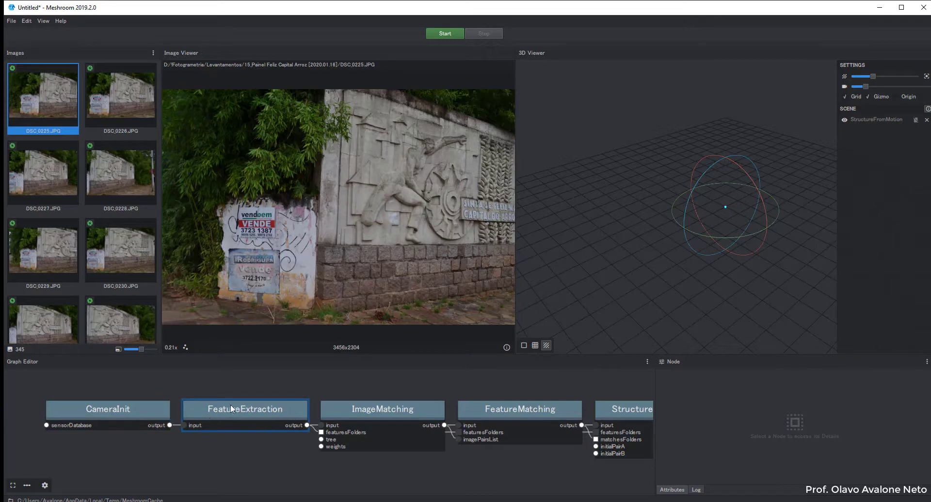
pyautogui.moveTo(406, 471)
pyautogui.mouseDown(button='middle')
pyautogui.moveTo(302, 469)
pyautogui.moveTo(307, 456)
pyautogui.mouseUp(button='middle')
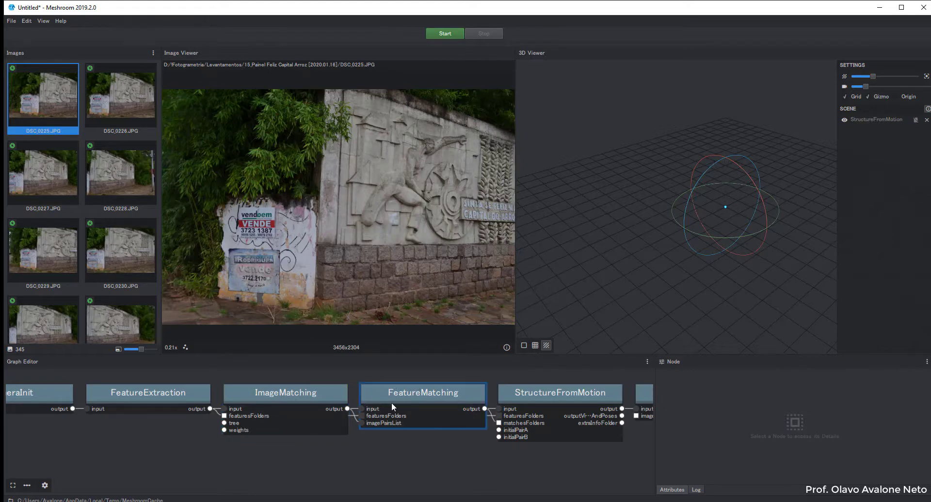
# Step: Inspect FeatureMatching, then select StructureFromMotion to show its sift and local bundle adjustment settings
pyautogui.click(552, 391)
pyautogui.moveTo(533, 470); pyautogui.dragTo(296, 464, button='middle')
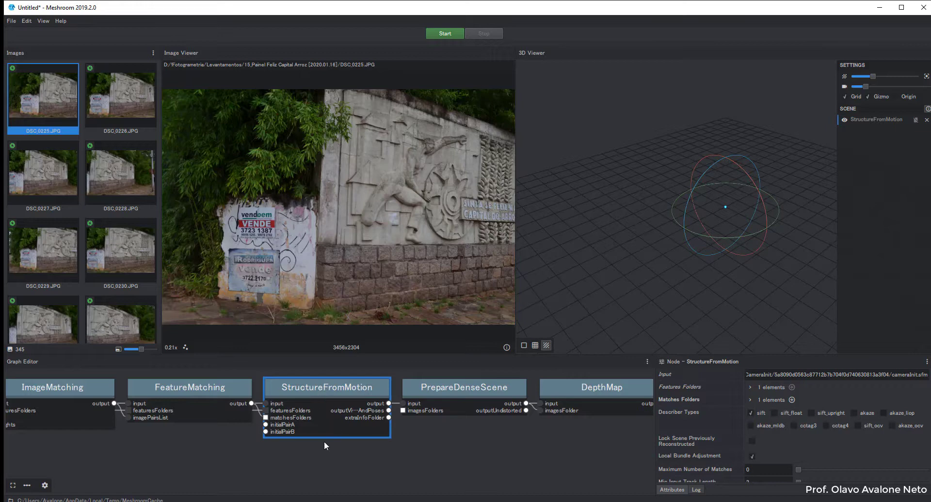
pyautogui.click(300, 475)
pyautogui.click(198, 389)
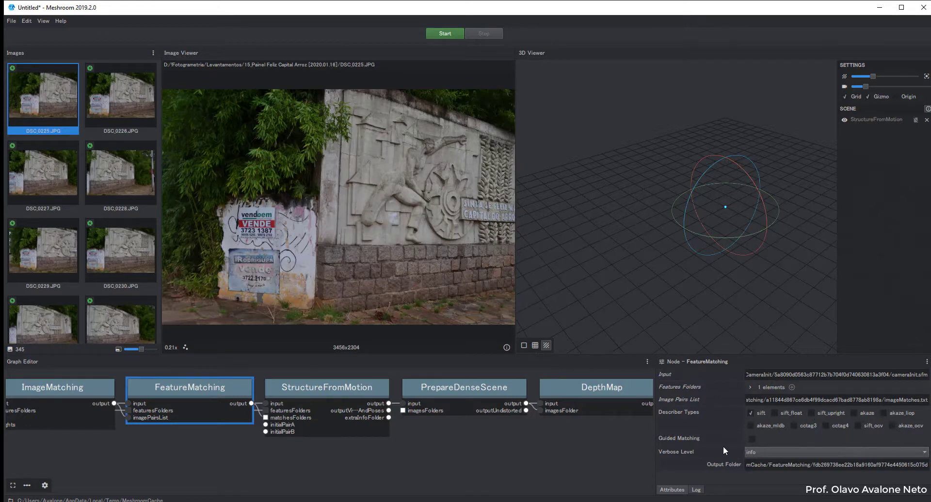
pyautogui.click(516, 467)
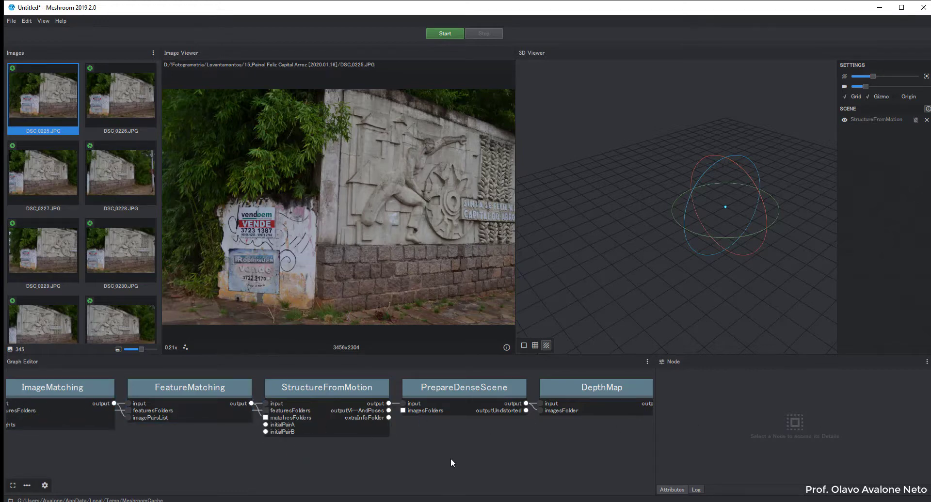
pyautogui.click(336, 389)
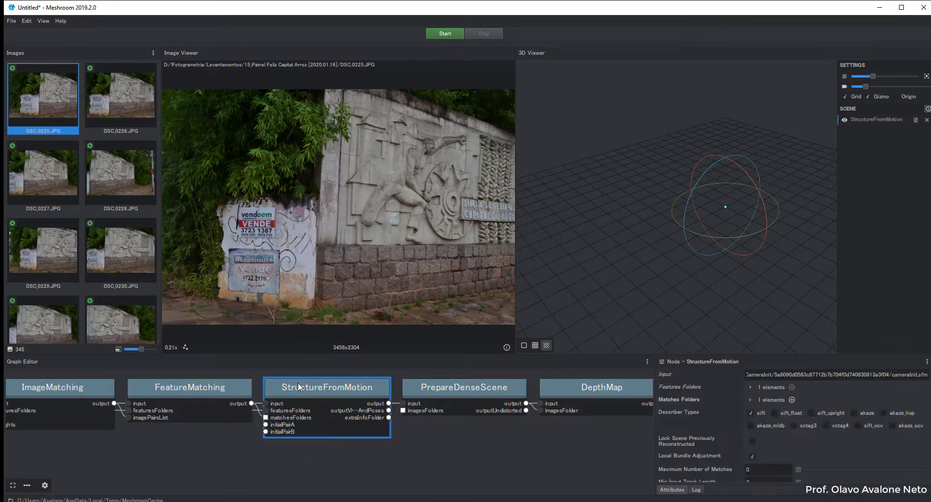
# Step: Open and dismiss StructureFromMotion's action menu, then pan to show the whole row of pipeline steps
pyautogui.rightClick(323, 389)
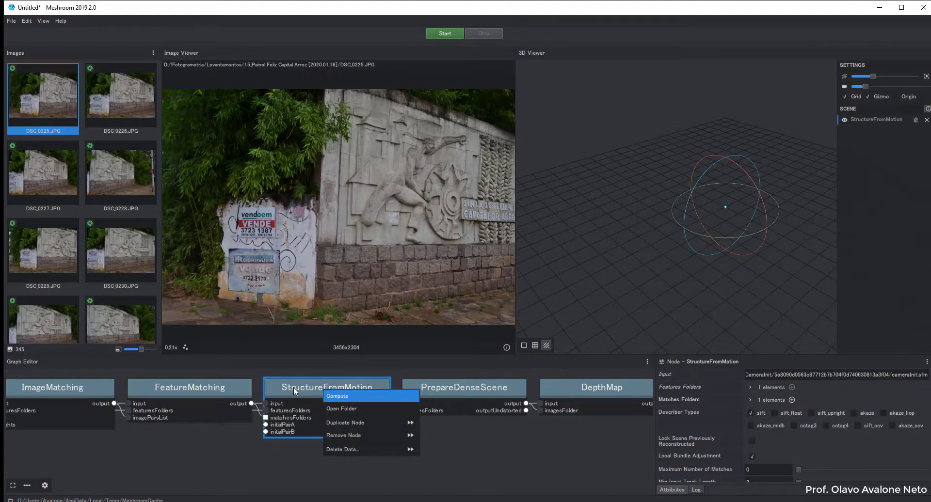
pyautogui.scroll(-5, 294, 391)
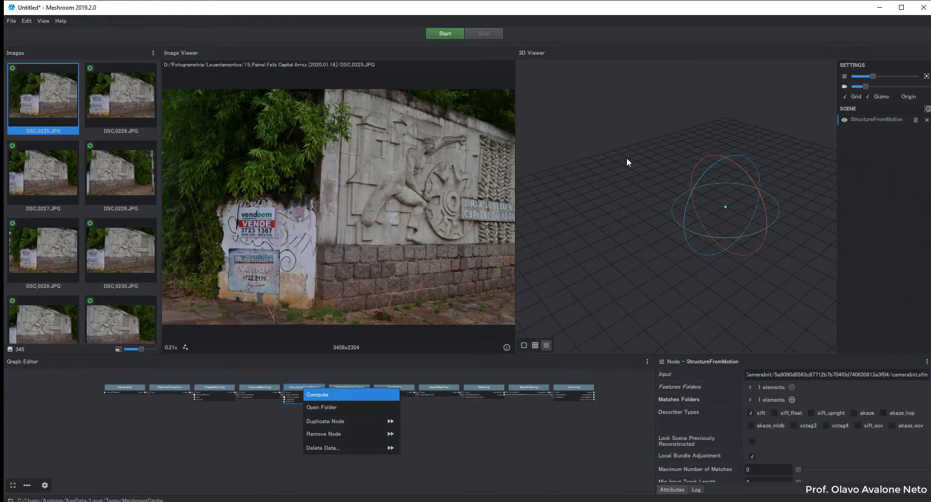
pyautogui.click(333, 418)
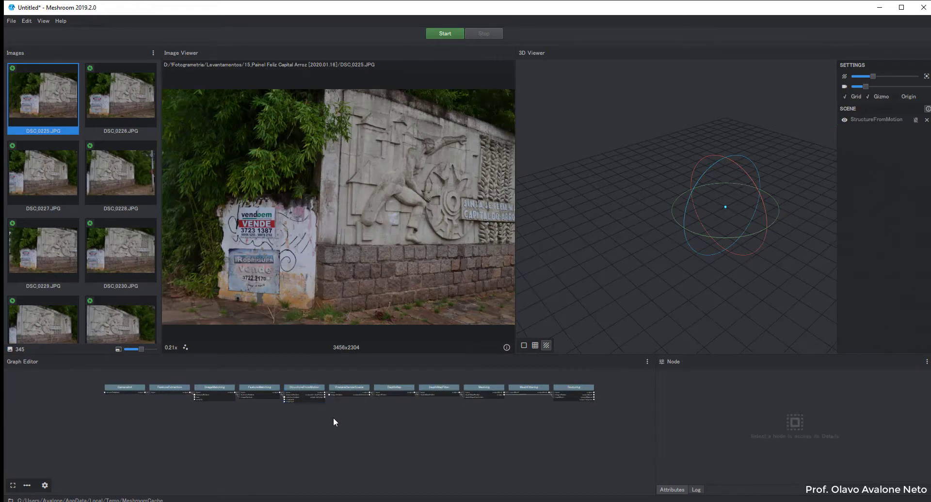
pyautogui.scroll(3, 334, 418)
pyautogui.moveTo(402, 415); pyautogui.dragTo(414, 470, button='middle')
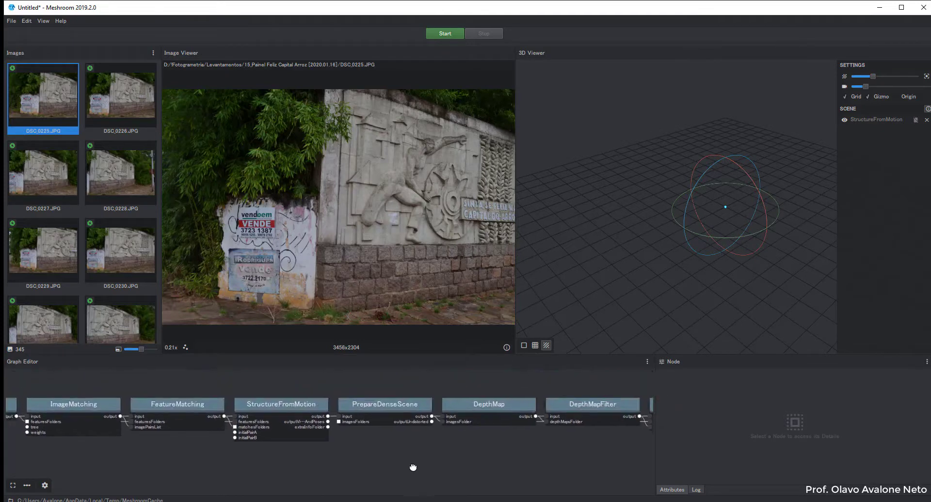
# Step: Compare PrepareDenseScene and StructureFromMotion, then show DepthMapFilter's settings: Min Consistent Cameras 3, Bad Similarity 4
pyautogui.click(400, 409)
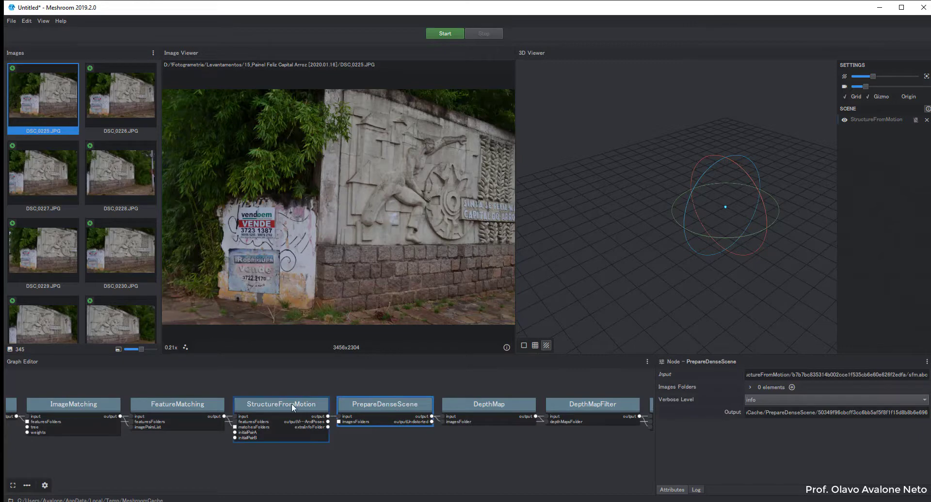
pyautogui.click(292, 404)
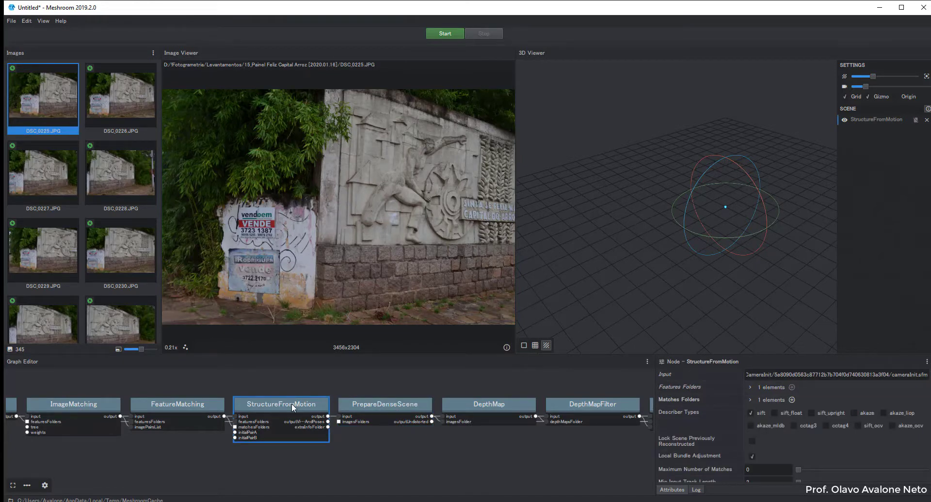
pyautogui.click(367, 404)
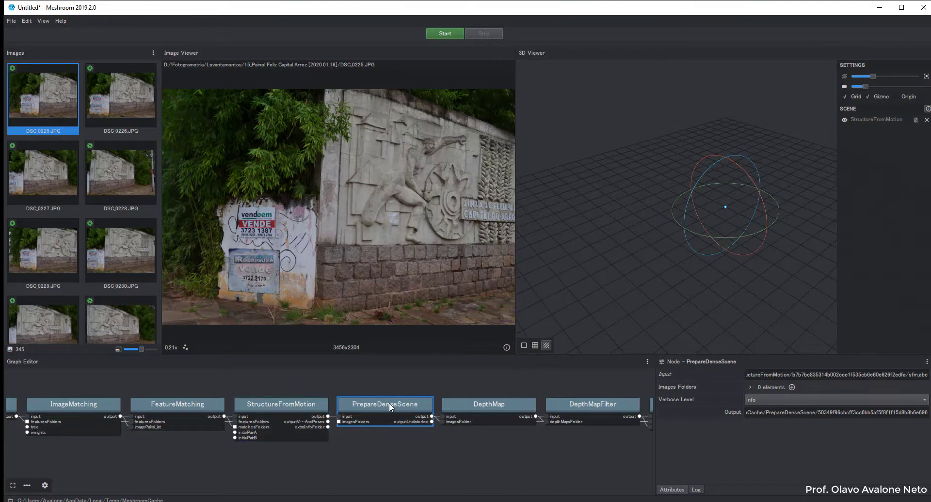
pyautogui.click(285, 406)
pyautogui.rightClick(286, 400)
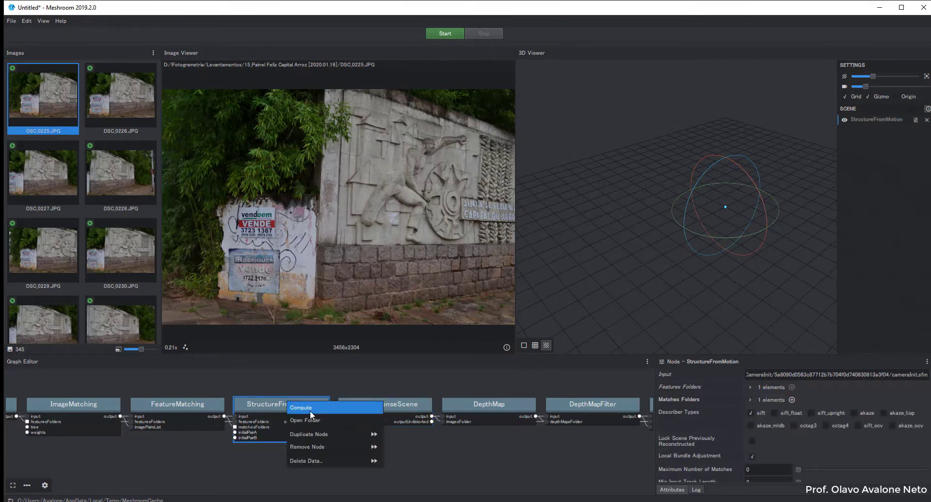
pyautogui.click(458, 471)
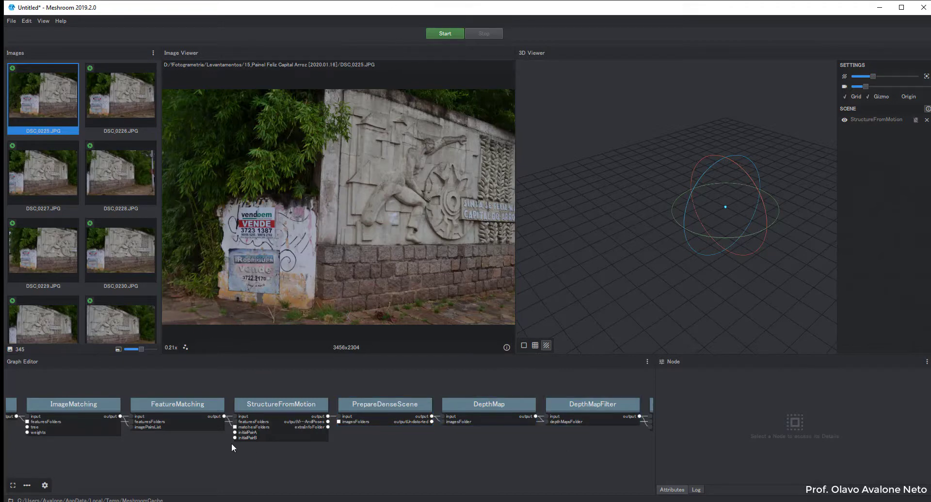
pyautogui.click(595, 403)
# Step: Pan toward the Meshing end of the graph and compare the MeshFiltering and Texturing settings
pyautogui.scroll(-2, 604, 448)
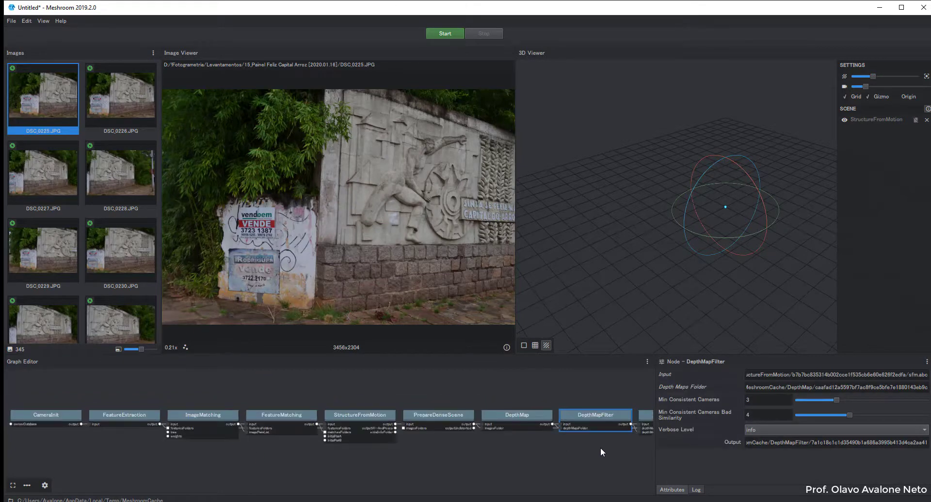
pyautogui.moveTo(601, 448); pyautogui.dragTo(266, 436, button='middle')
pyautogui.click(482, 401)
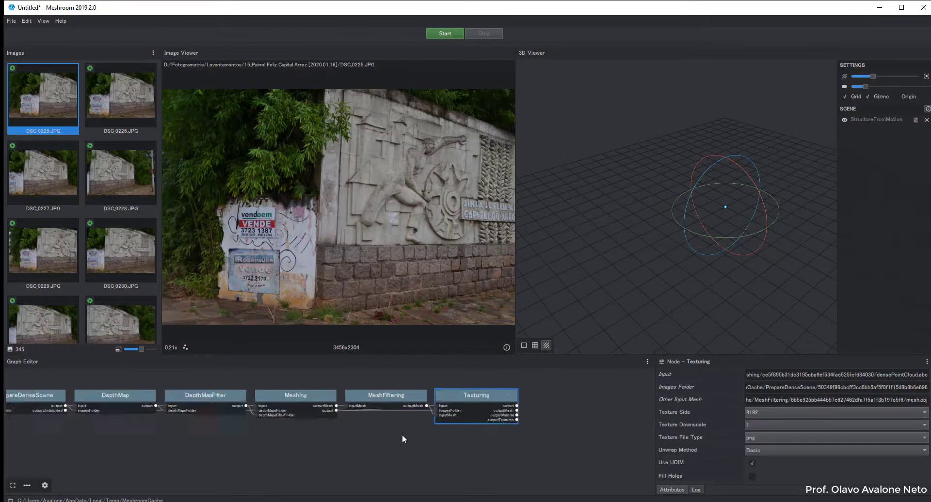
pyautogui.scroll(2, 402, 435)
pyautogui.click(365, 374)
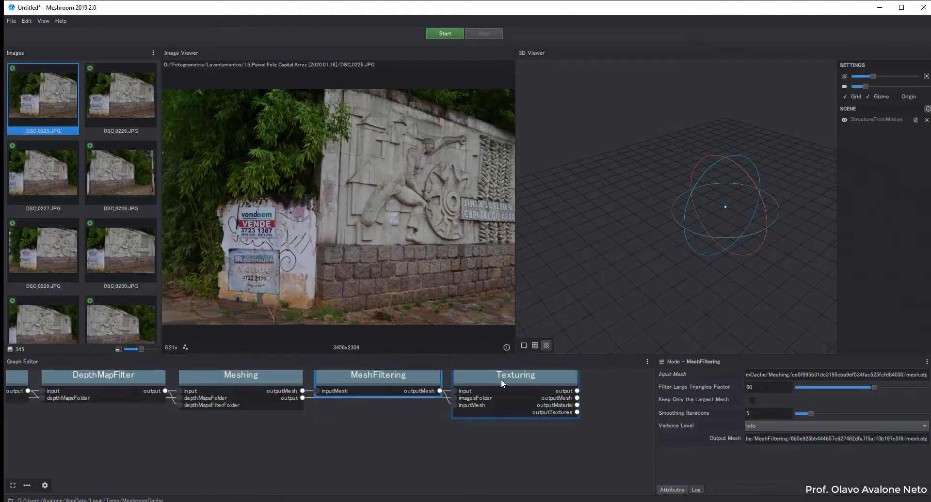
pyautogui.click(529, 378)
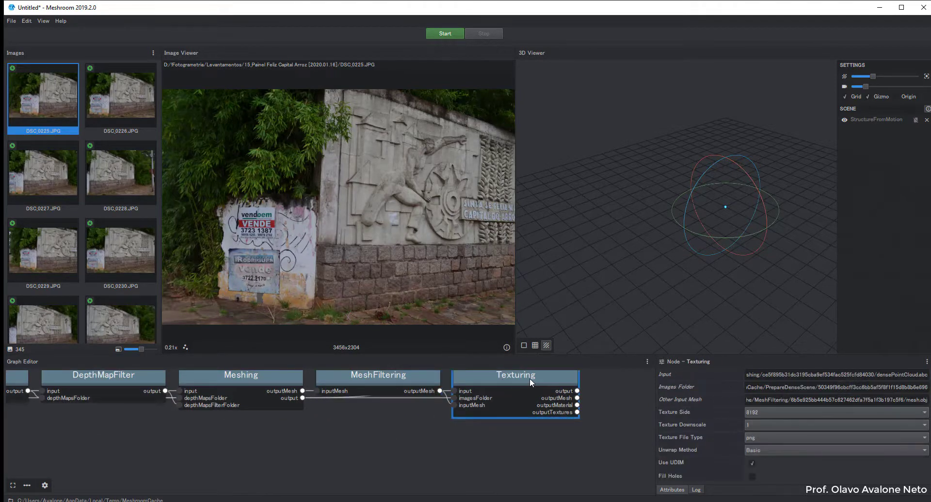
pyautogui.click(395, 382)
# Step: Pan back to PrepareDenseScene and check its input file and output folder paths
pyautogui.scroll(-1, 412, 473)
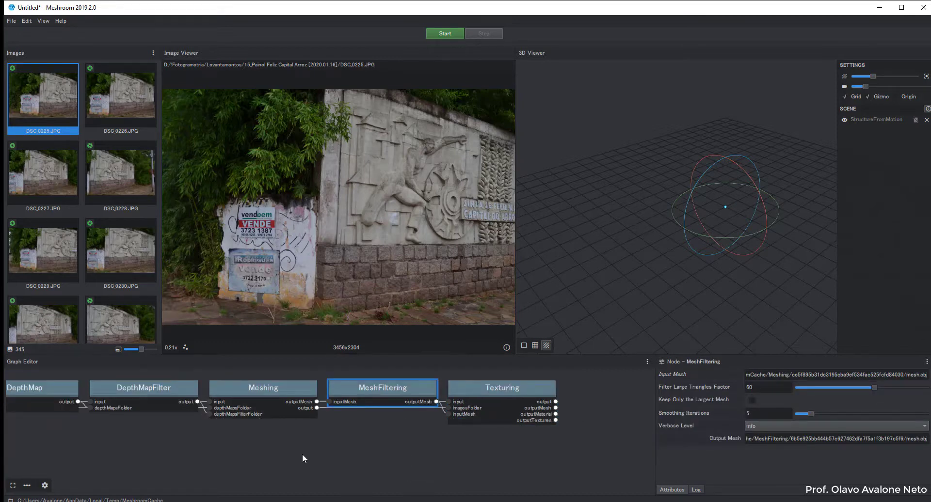
pyautogui.moveTo(112, 447); pyautogui.dragTo(328, 448, button='middle')
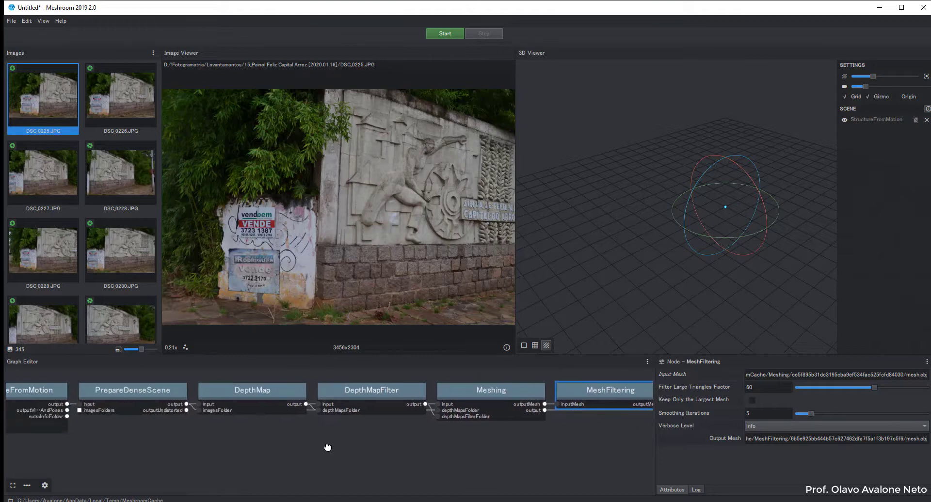
pyautogui.click(107, 386)
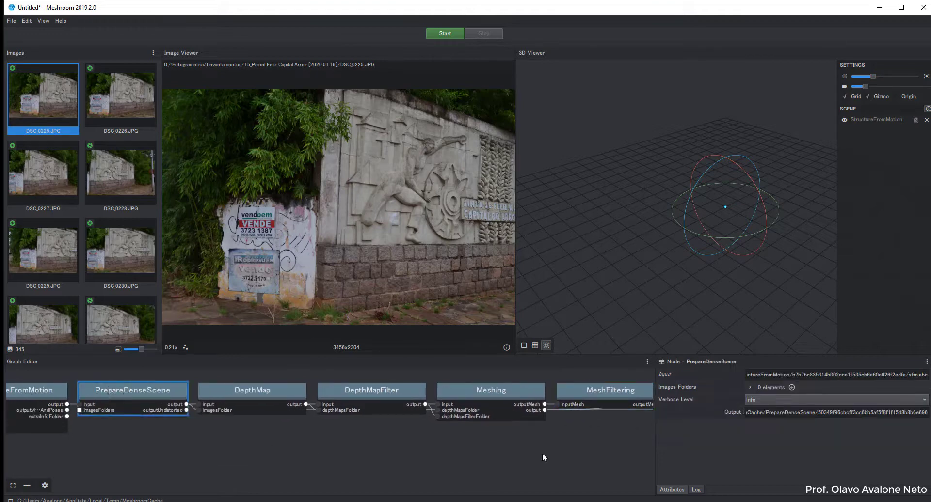
pyautogui.click(767, 374)
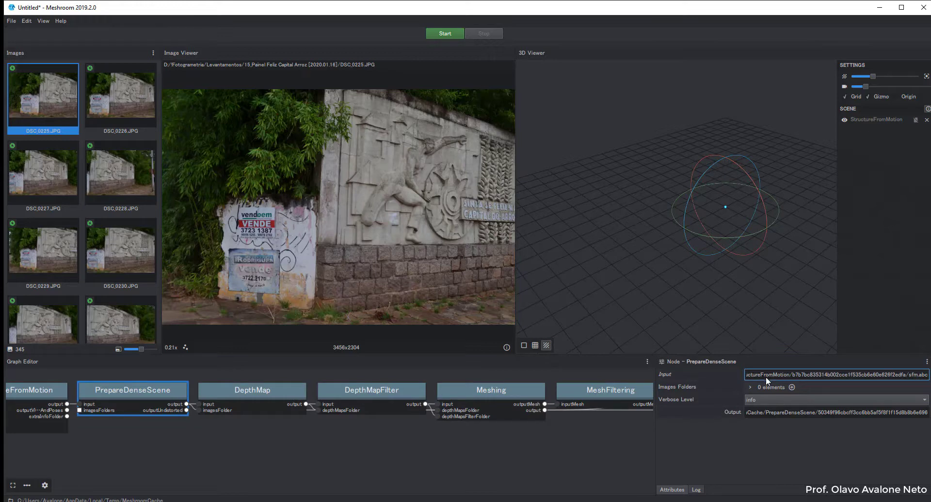
pyautogui.click(764, 413)
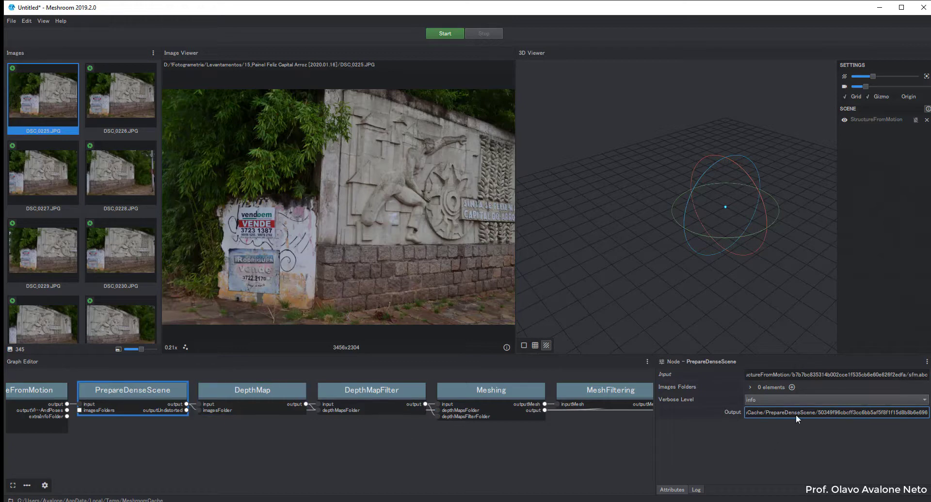
pyautogui.click(778, 415)
# Step: Check MeshFiltering's Output Mesh path, then show Texturing's settings: 8192 texture side, png, Basic unwrap
pyautogui.click(598, 391)
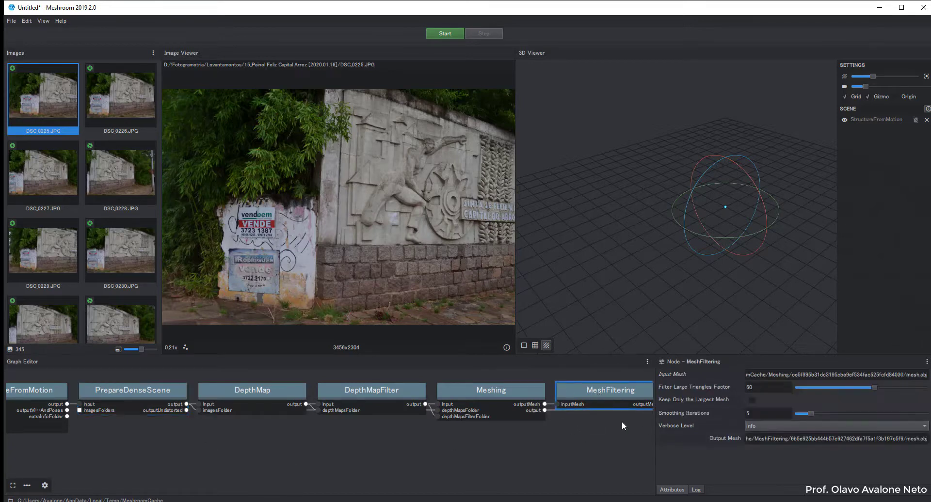
pyautogui.moveTo(586, 442); pyautogui.dragTo(333, 448, button='middle')
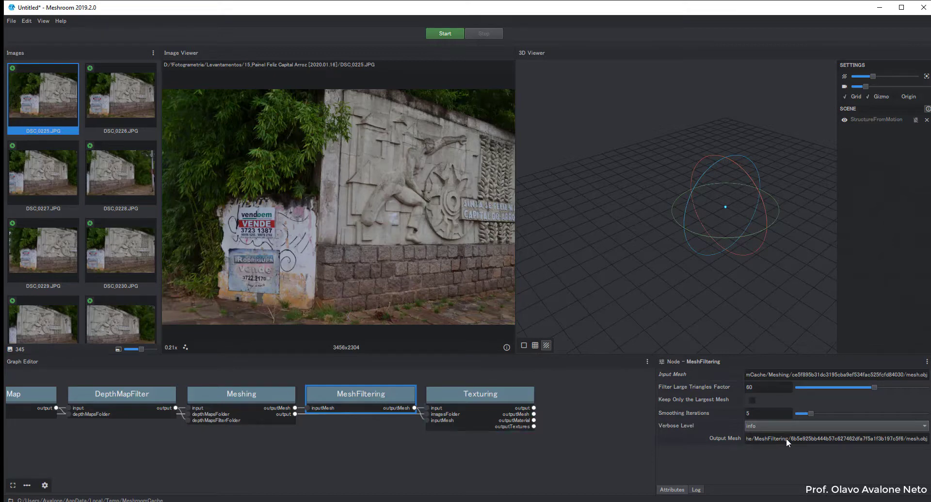
pyautogui.click(915, 442)
pyautogui.moveTo(89, 450); pyautogui.dragTo(358, 453, button='middle')
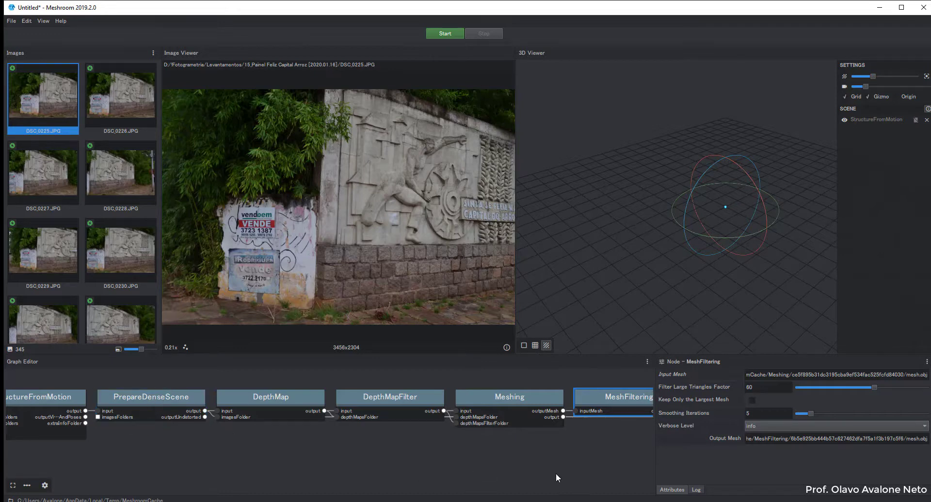
pyautogui.moveTo(581, 474); pyautogui.dragTo(270, 478, button='middle')
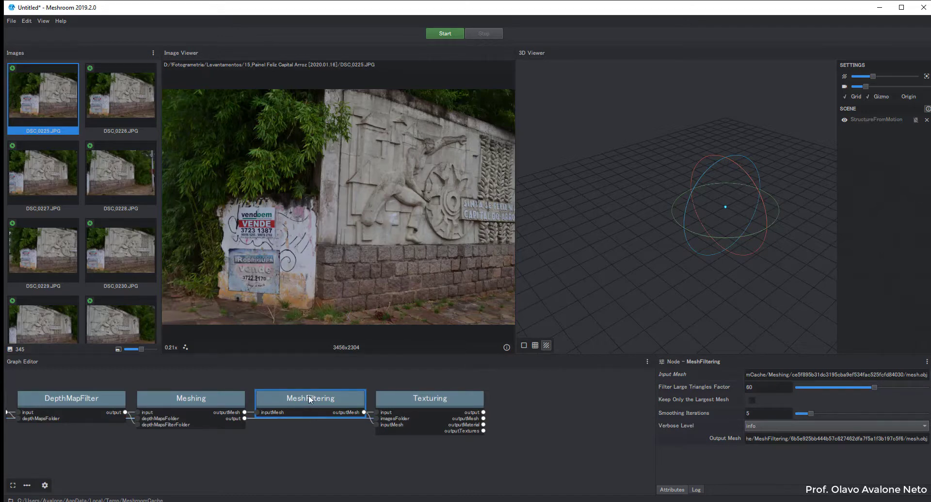
pyautogui.click(449, 401)
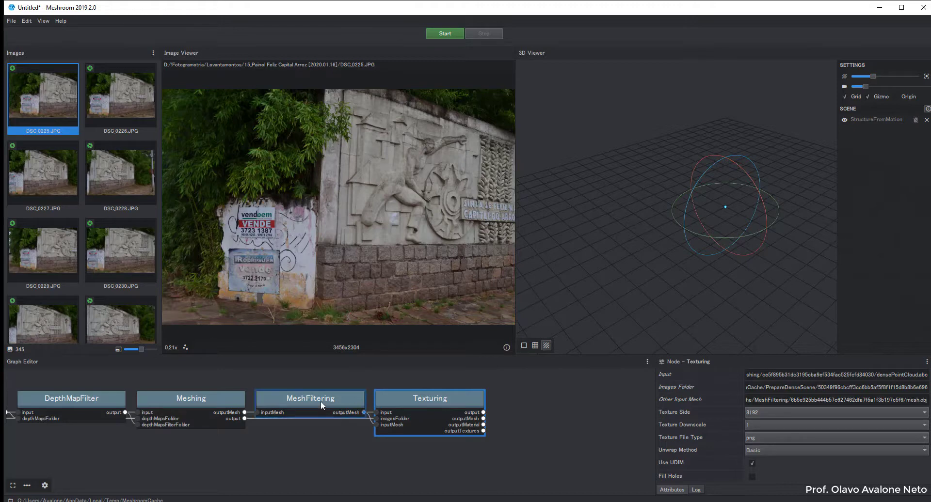
# Step: Recheck the MeshFiltering and Texturing settings and start computing the whole reconstruction pipeline
pyautogui.click(293, 400)
pyautogui.click(423, 404)
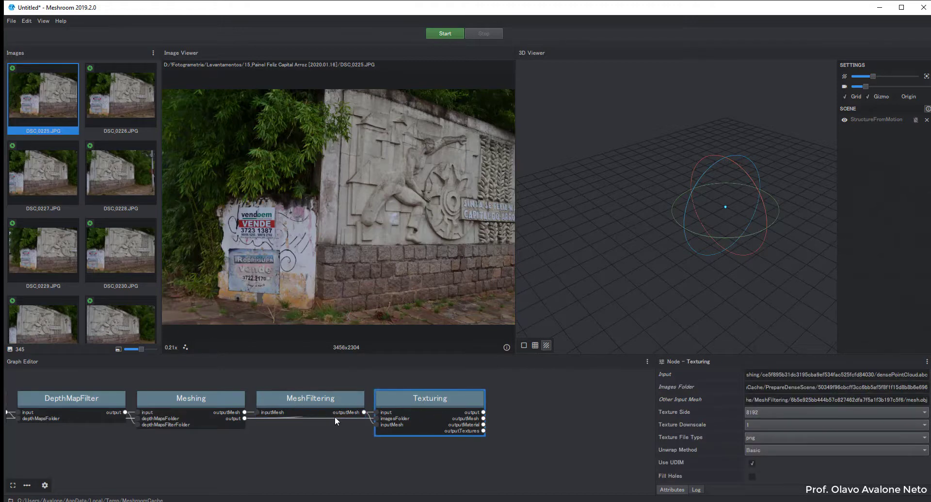
pyautogui.click(444, 33)
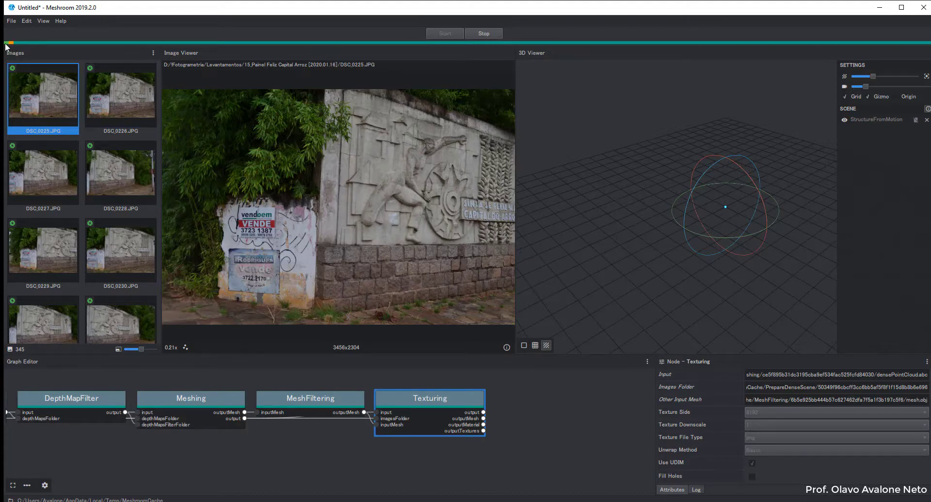
# Step: Inspect CameraInit and FeatureExtraction on the 345 photos while the pipeline computes, zooming the graph out
pyautogui.scroll(-2, 139, 464)
pyautogui.moveTo(71, 453)
pyautogui.mouseDown(button='middle')
pyautogui.moveTo(402, 493)
pyautogui.moveTo(800, 447)
pyautogui.mouseUp(button='middle')
pyautogui.scroll(2, 187, 419)
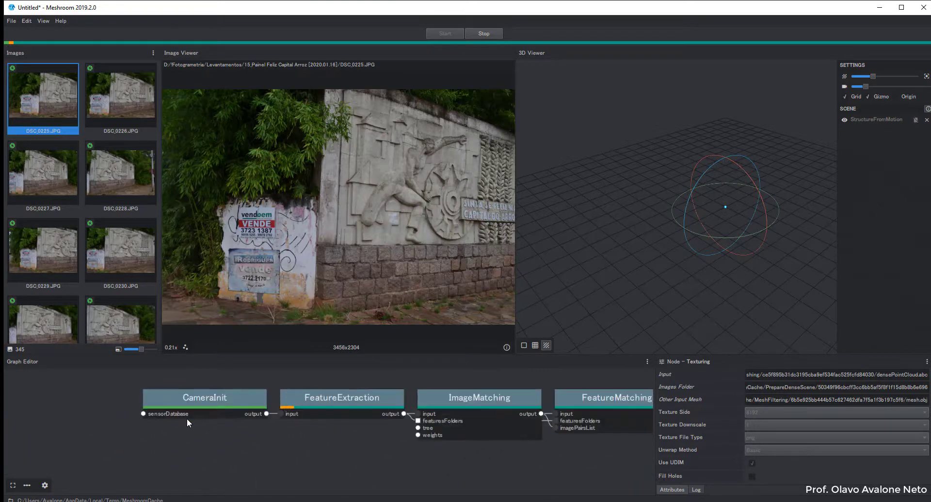
pyautogui.click(205, 400)
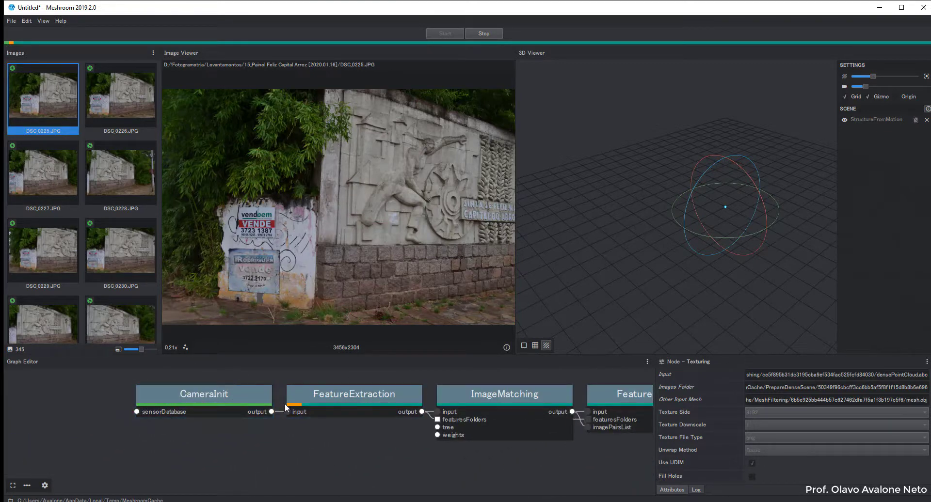
pyautogui.click(302, 410)
pyautogui.scroll(-2, 364, 444)
pyautogui.scroll(-1, 446, 449)
pyautogui.scroll(-1, 485, 453)
pyautogui.scroll(-2, 291, 427)
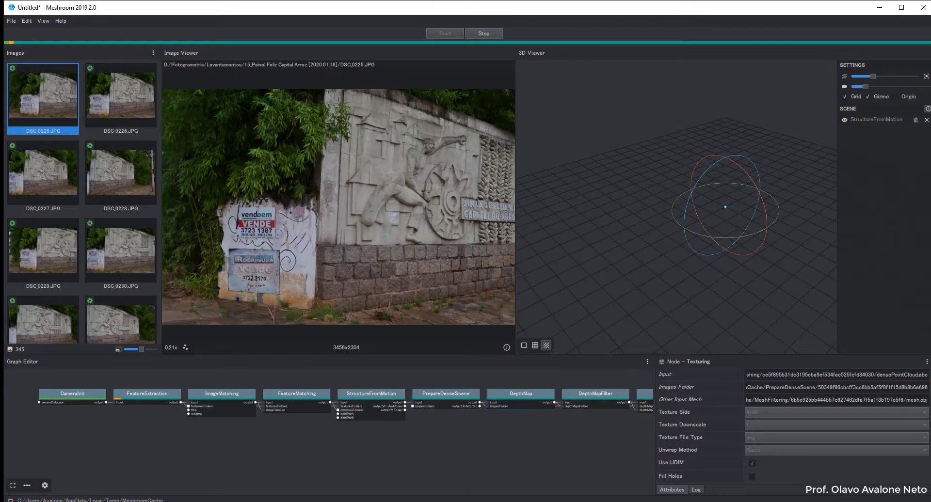
# Step: Switch to the maximized photo folder and view DATA (D:) properties: 118 GB free of 931 GB
pyautogui.hotkey('alt', 'Tab')
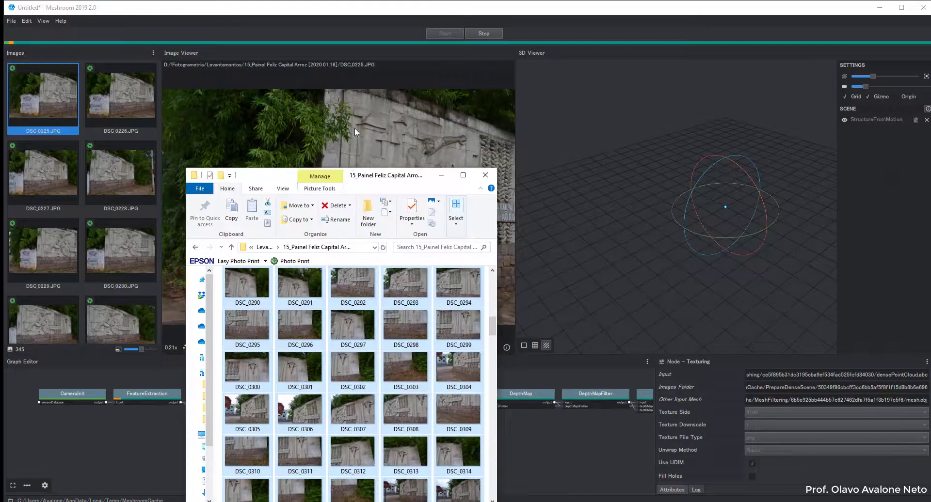
pyautogui.click(482, 107)
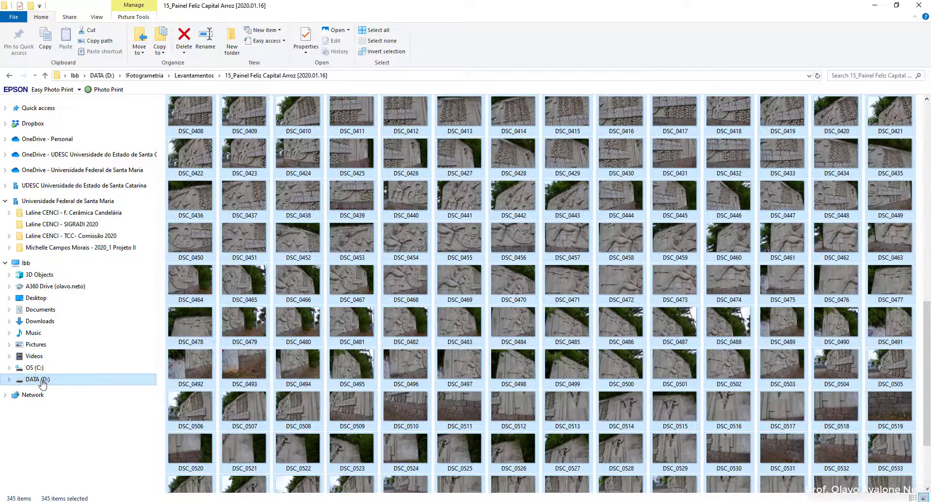
pyautogui.click(41, 383)
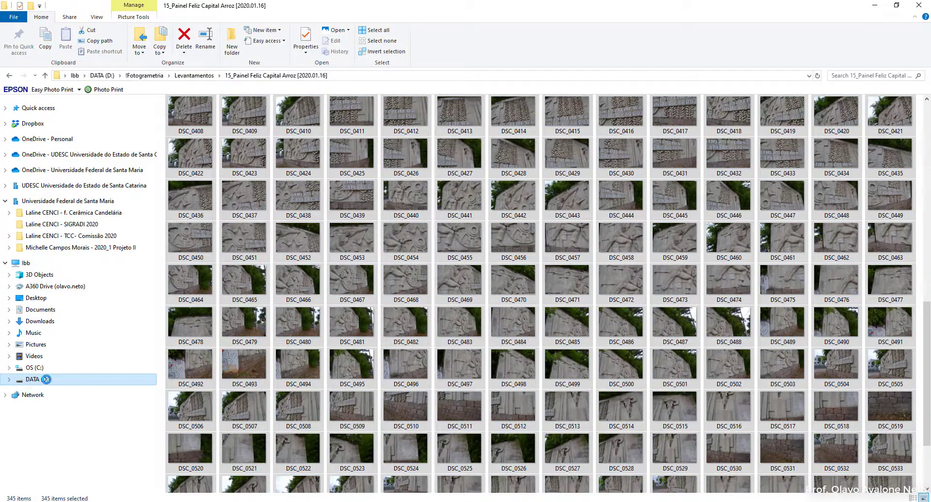
pyautogui.rightClick(46, 381)
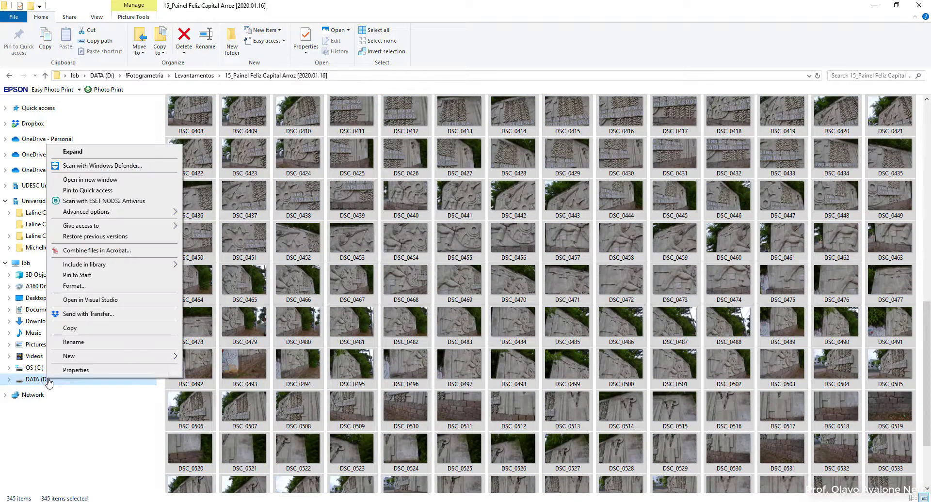
pyautogui.click(72, 371)
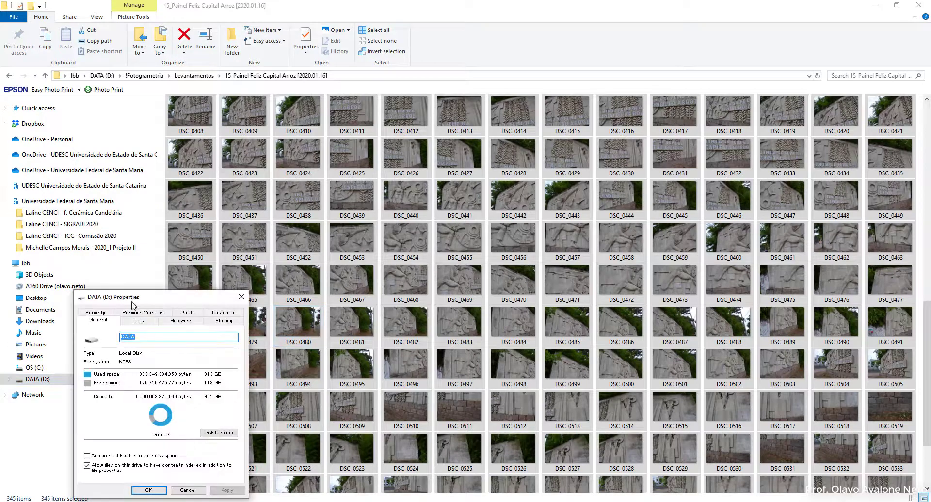
pyautogui.moveTo(167, 283); pyautogui.dragTo(183, 97)
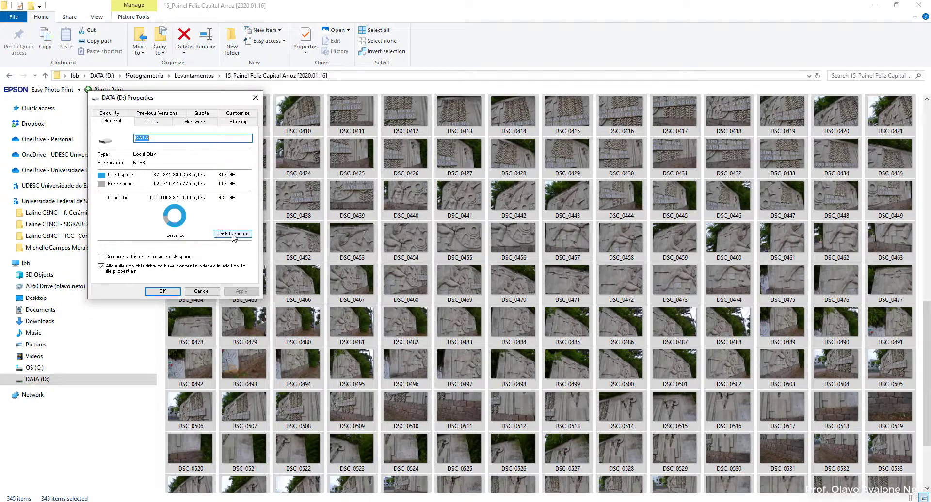
pyautogui.click(255, 98)
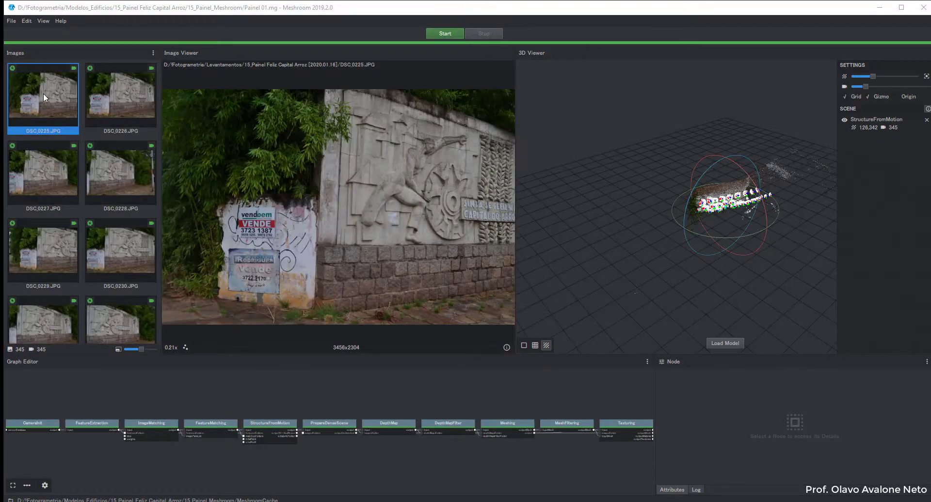
# Step: Zoom out and widen the 3D Viewer by moving the Image Viewer splitter left
pyautogui.scroll(-3, 42, 97)
pyautogui.scroll(-2, 73, 213)
pyautogui.scroll(-2, 74, 214)
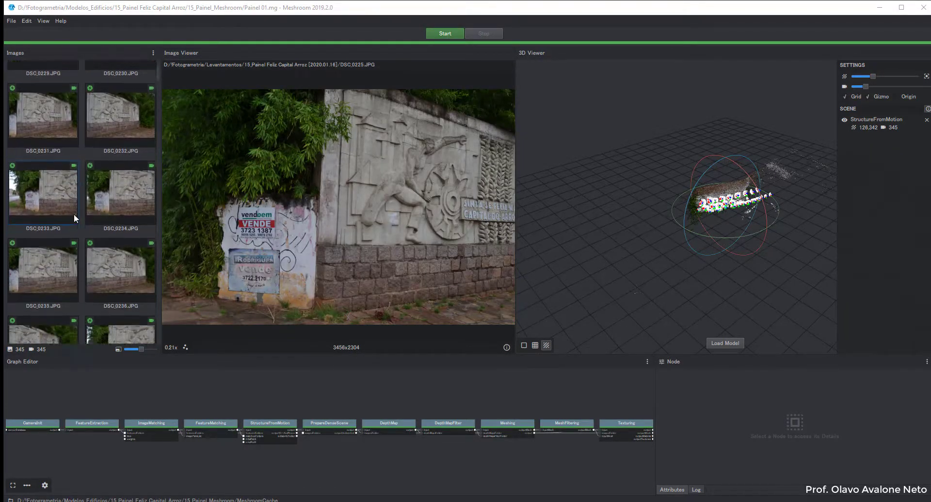
pyautogui.scroll(-2, 74, 214)
pyautogui.scroll(-2, 76, 217)
pyautogui.scroll(-2, 76, 219)
pyautogui.scroll(-2, 73, 223)
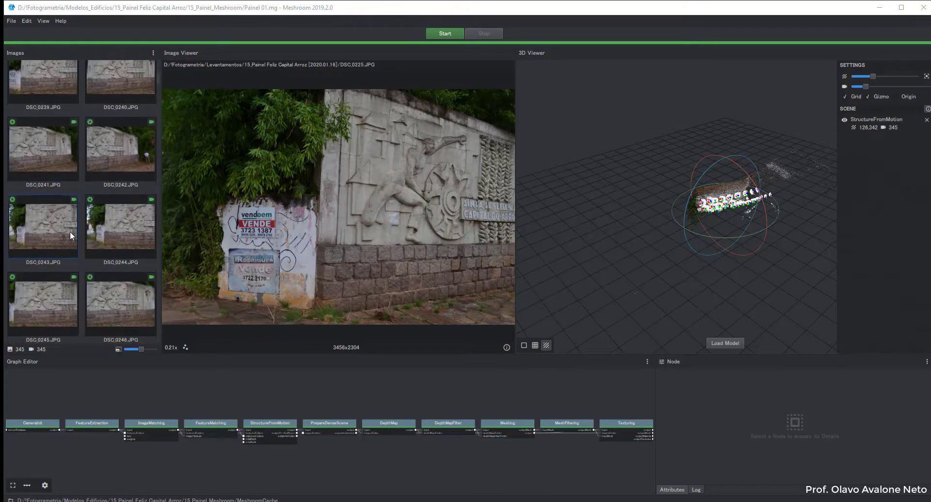
pyautogui.scroll(-2, 69, 231)
pyautogui.scroll(-2, 68, 232)
pyautogui.scroll(-2, 67, 242)
pyautogui.scroll(-2, 67, 249)
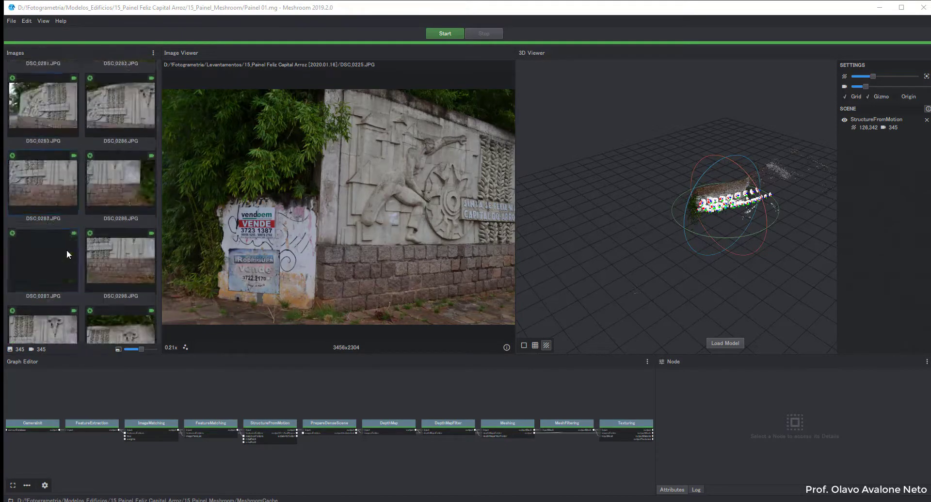
pyautogui.scroll(-2, 67, 250)
pyautogui.scroll(-2, 67, 251)
pyautogui.scroll(-2, 66, 250)
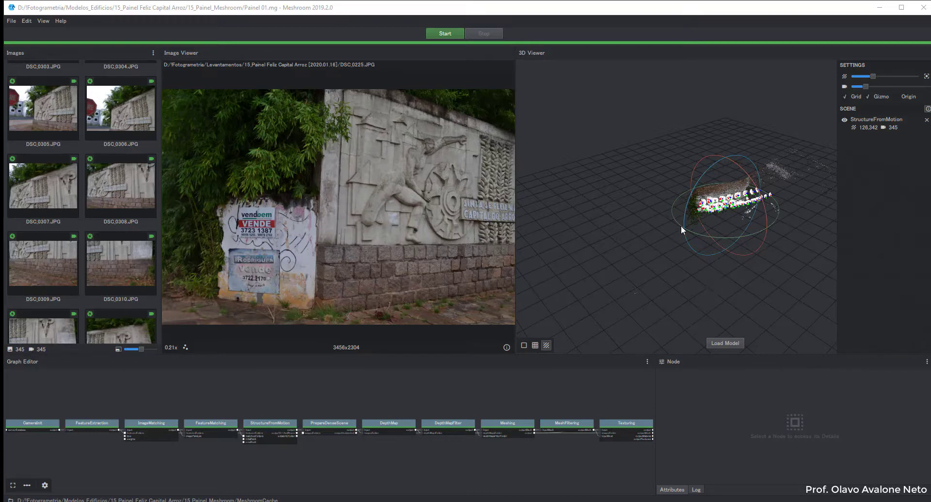
pyautogui.moveTo(519, 169); pyautogui.dragTo(297, 184)
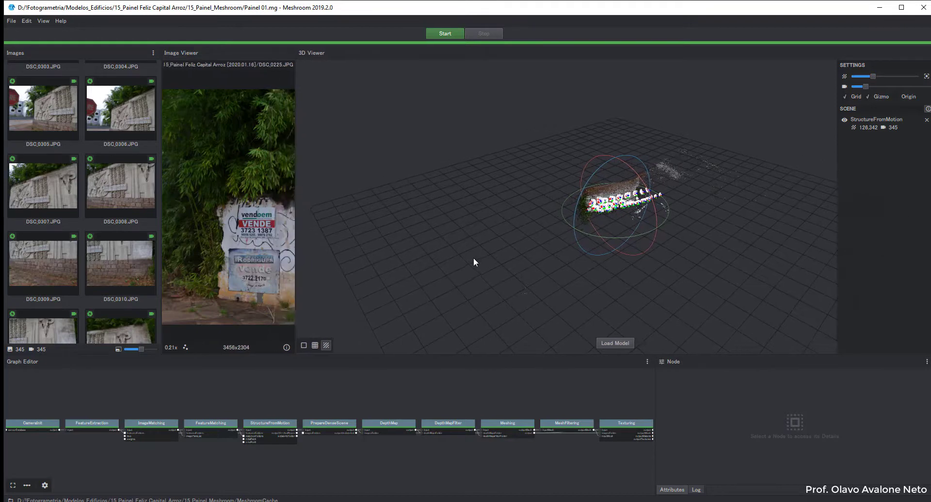
# Step: Centre the orbit on the point cloud and view the wall and cameras side-on
pyautogui.doubleClick(627, 182)
pyautogui.scroll(5, 633, 178)
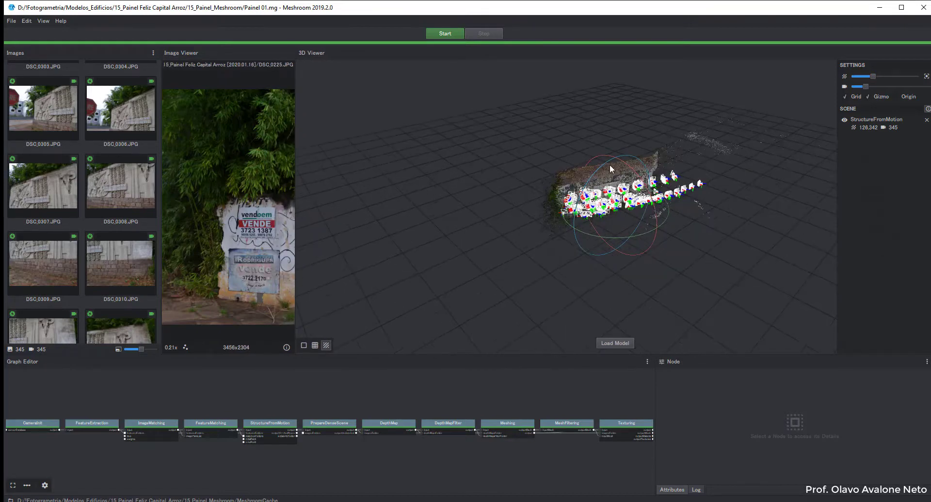
pyautogui.scroll(2, 619, 141)
pyautogui.scroll(2, 617, 138)
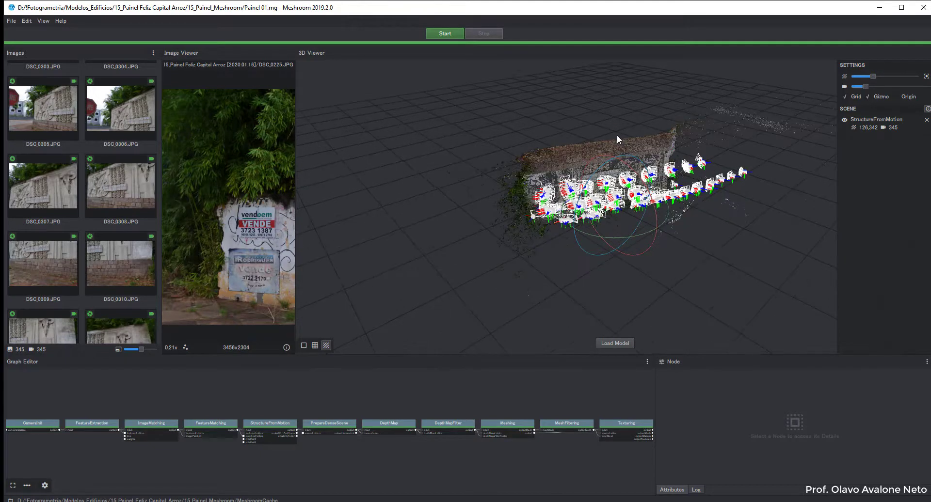
pyautogui.scroll(2, 616, 138)
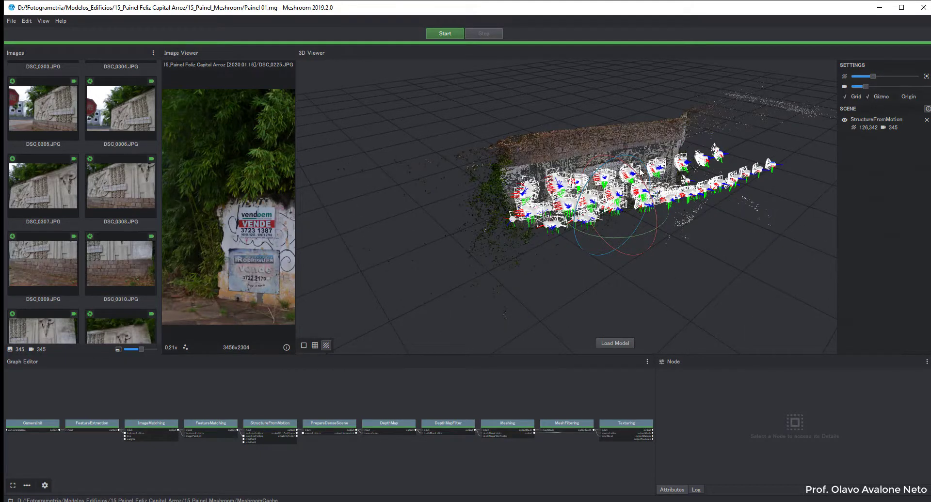
pyautogui.scroll(2, 564, 148)
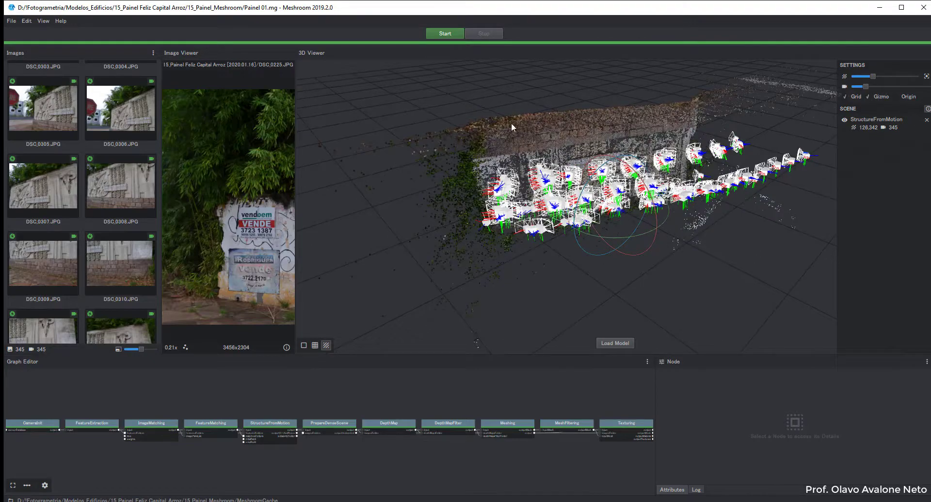
pyautogui.moveTo(511, 127)
pyautogui.mouseDown()
pyautogui.moveTo(675, 248)
pyautogui.moveTo(644, 210)
pyautogui.moveTo(397, 213)
pyautogui.moveTo(633, 161)
pyautogui.moveTo(471, 302)
pyautogui.mouseUp()
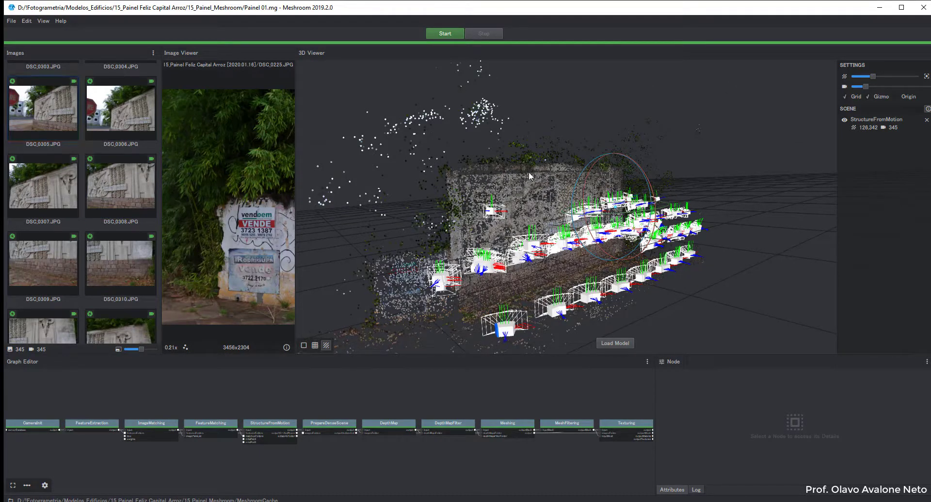
pyautogui.moveTo(597, 167); pyautogui.dragTo(606, 147)
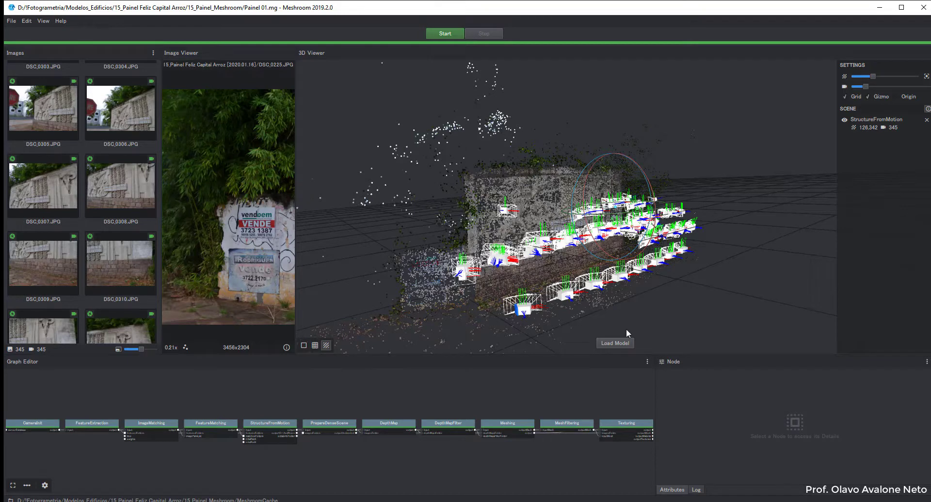
# Step: Load the textured wall mesh (3,868,749 triangles, 6 textures) and zoom and orbit around it
pyautogui.click(621, 344)
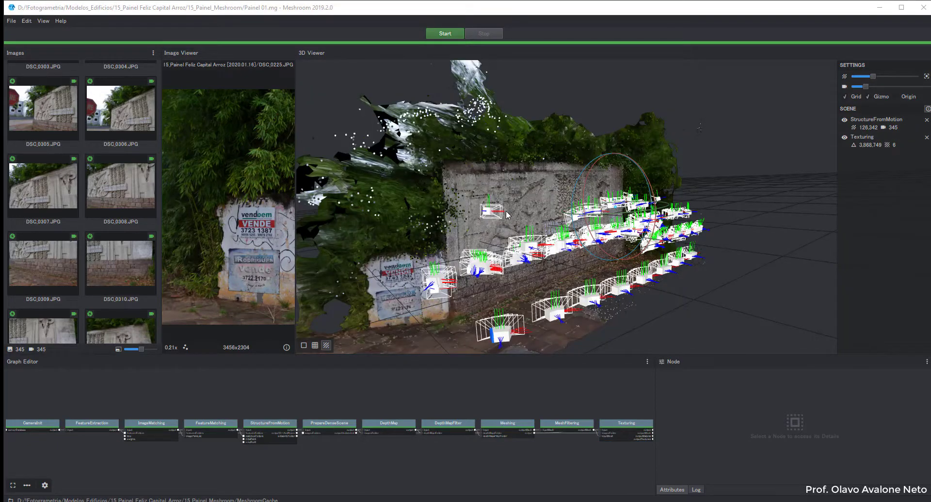
pyautogui.scroll(2, 488, 169)
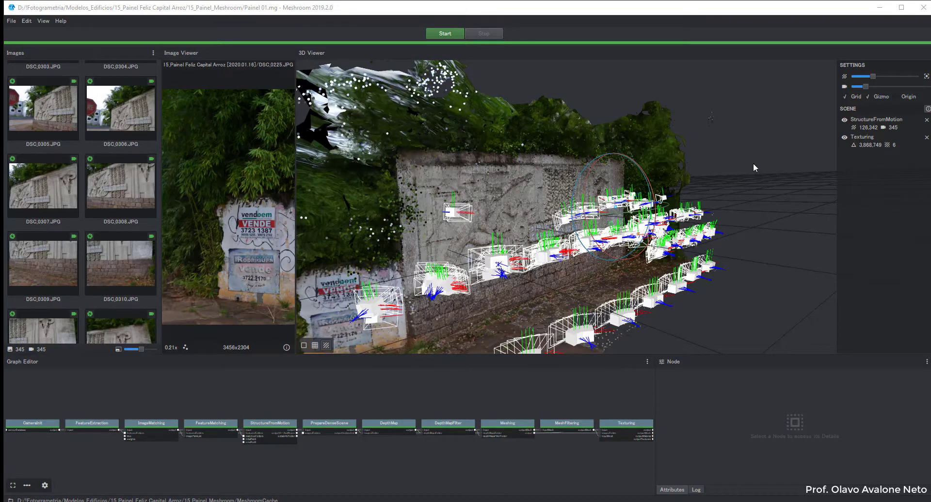
pyautogui.scroll(-1, 565, 241)
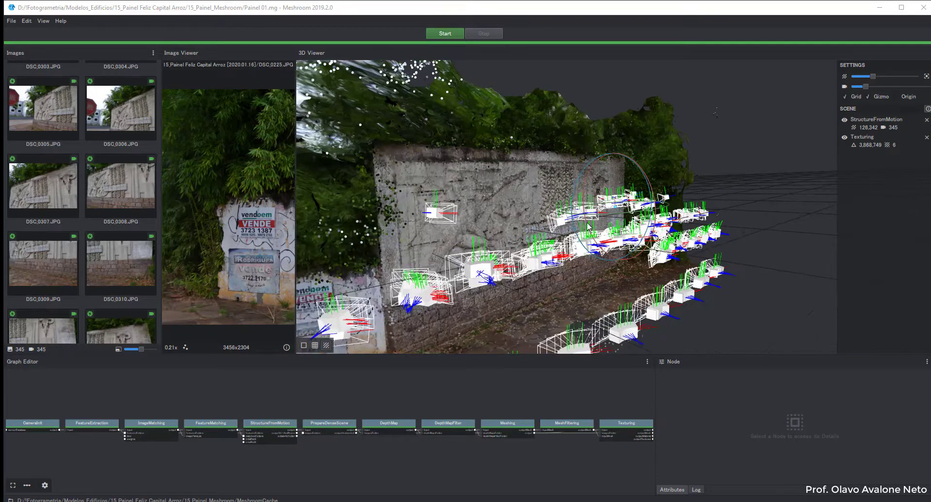
pyautogui.scroll(-1, 587, 228)
pyautogui.scroll(-1, 571, 335)
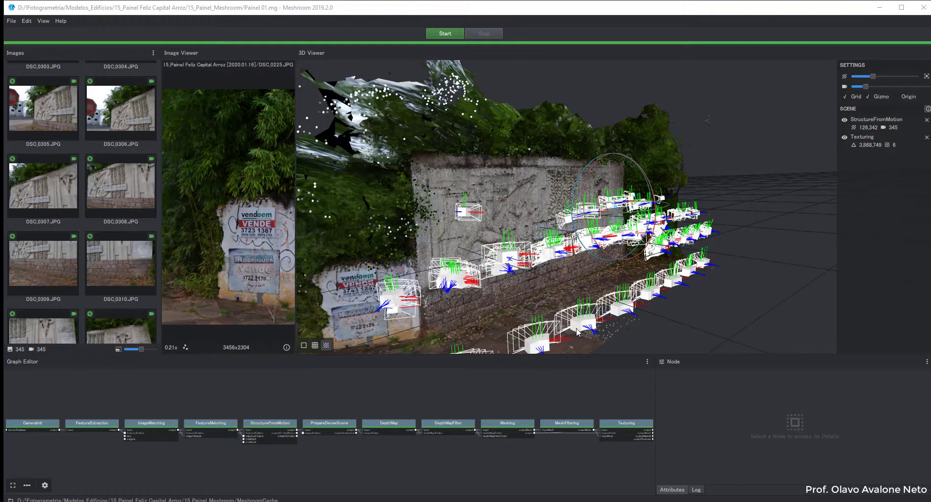
pyautogui.scroll(-1, 605, 271)
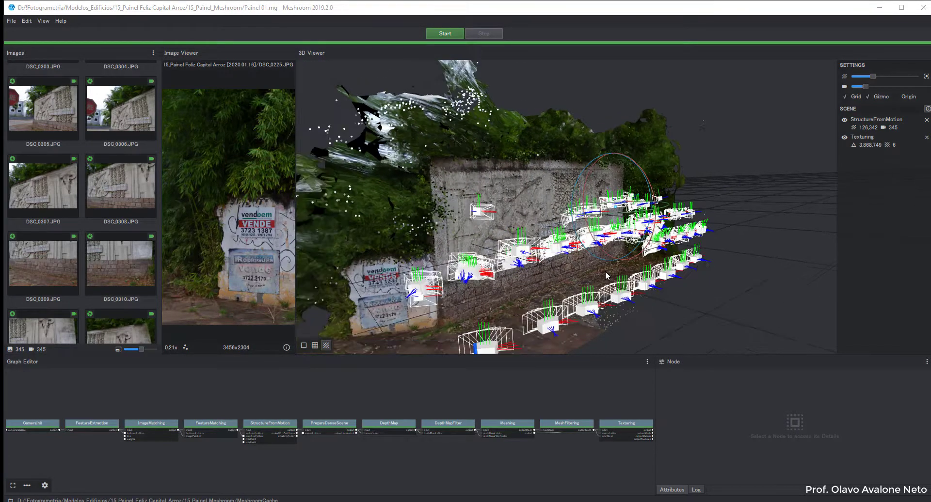
pyautogui.scroll(-1, 526, 318)
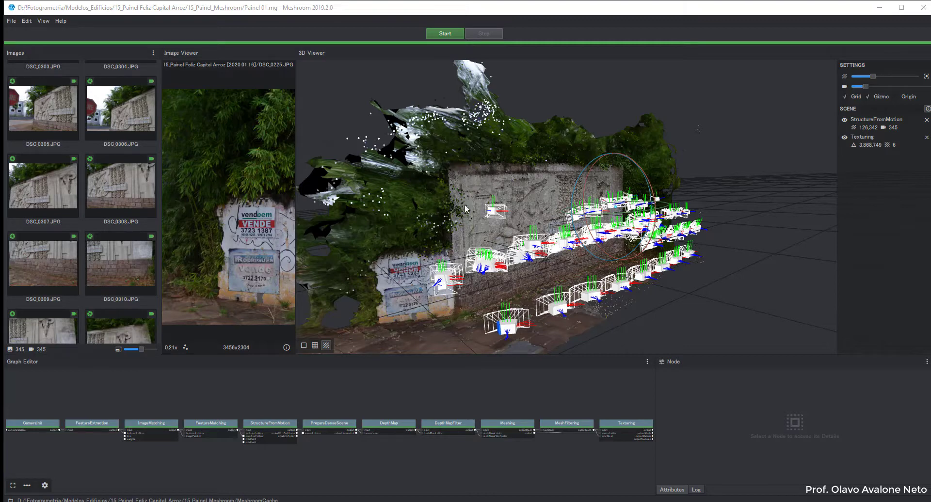
pyautogui.moveTo(465, 205); pyautogui.dragTo(532, 206)
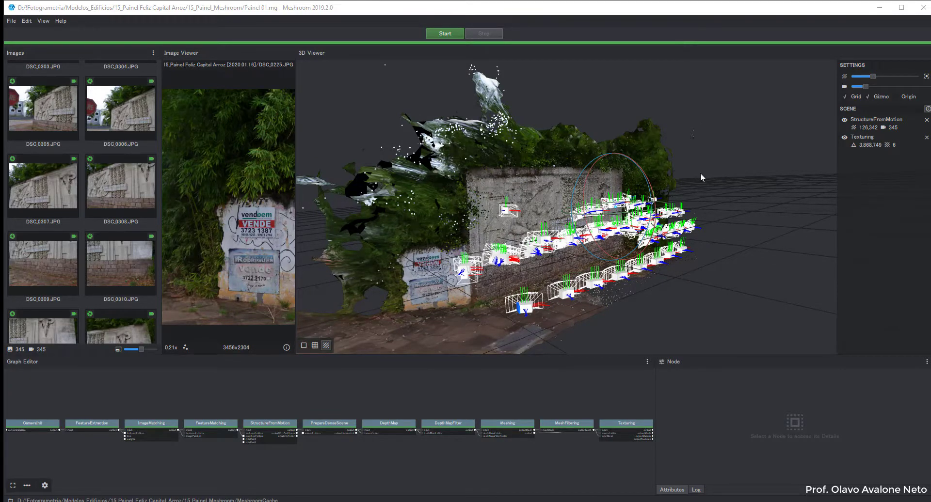
# Step: Hide the StructureFromMotion cloud and cameras, then inspect the Texturing node's Other Input Mesh path
pyautogui.click(845, 120)
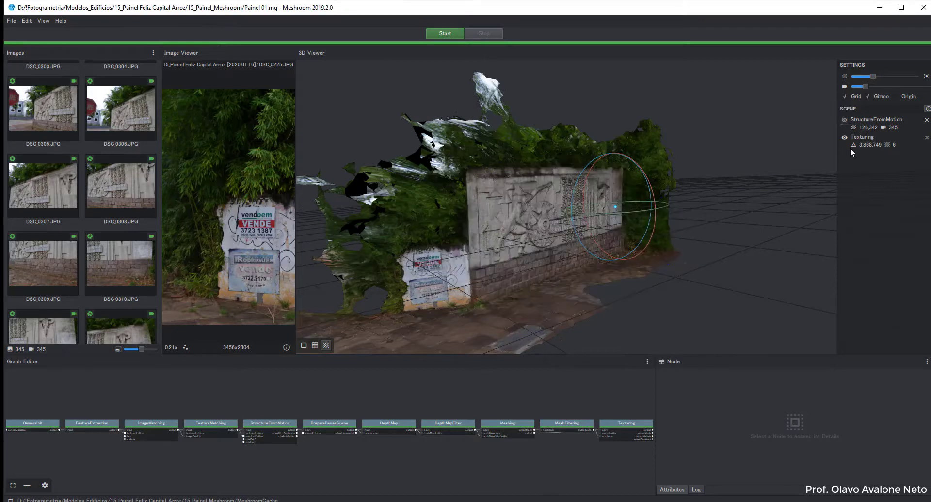
pyautogui.click(844, 120)
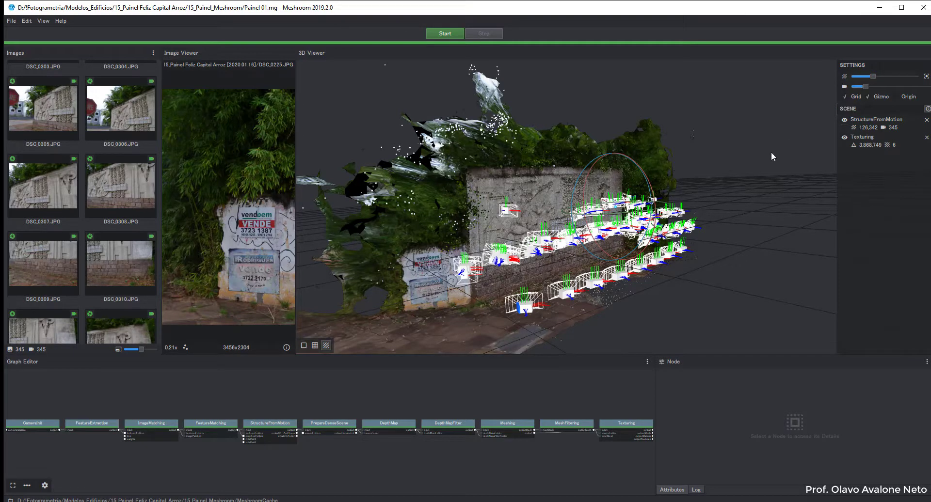
pyautogui.click(844, 119)
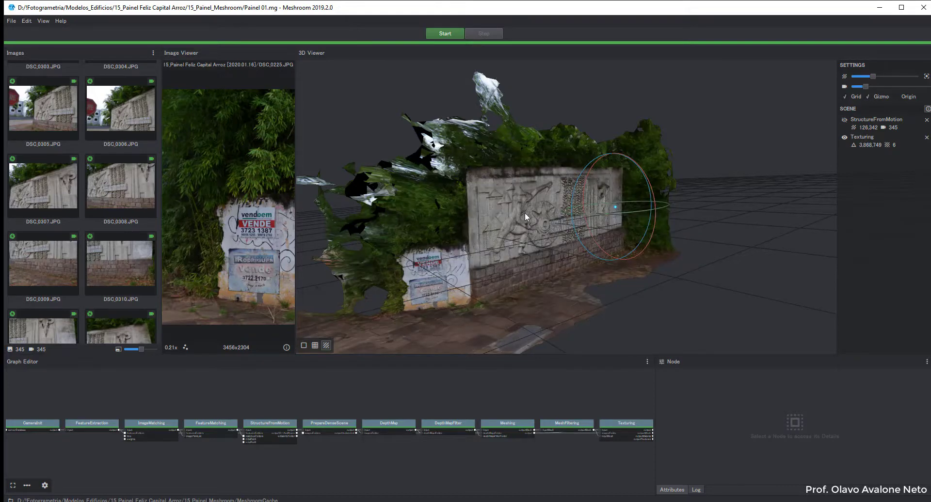
pyautogui.moveTo(525, 213); pyautogui.dragTo(462, 220, button='right')
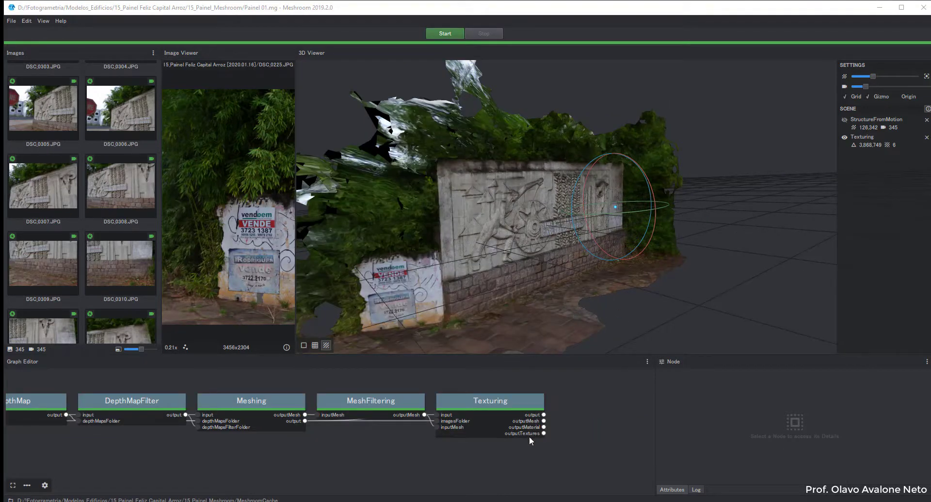
pyautogui.click(488, 411)
pyautogui.click(473, 406)
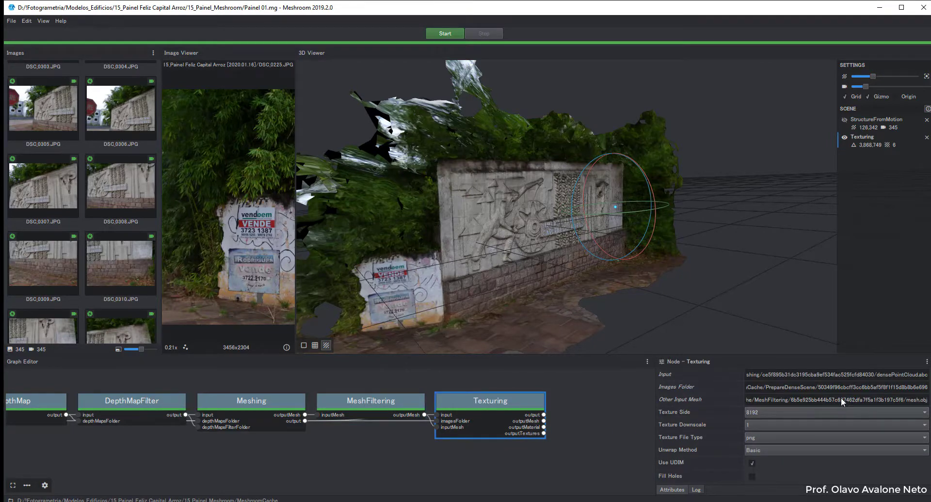
pyautogui.click(895, 399)
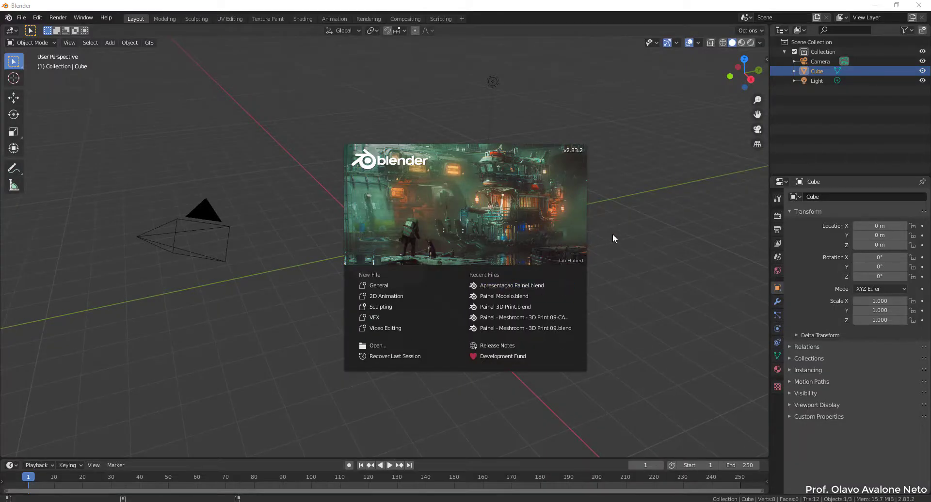
# Step: Close the splash screen and delete the default cube
pyautogui.click(638, 247)
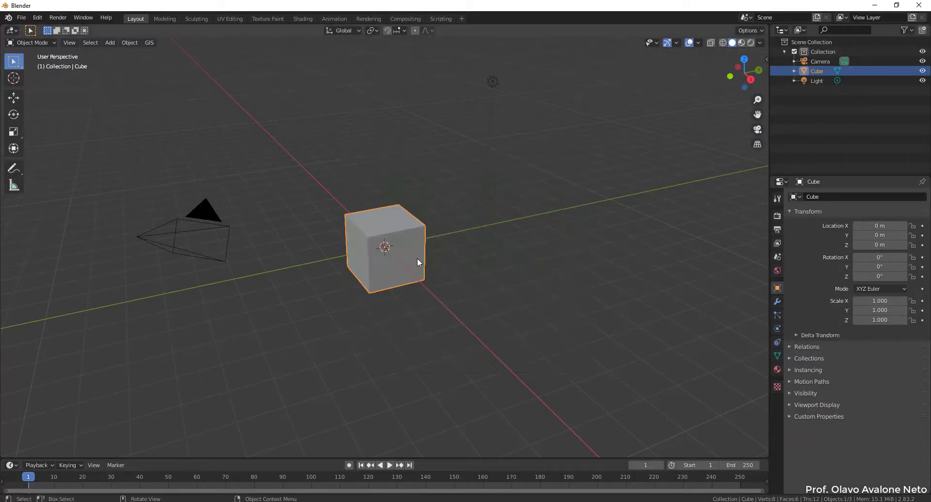
pyautogui.click(385, 318)
pyautogui.click(383, 283)
pyautogui.press('Delete')
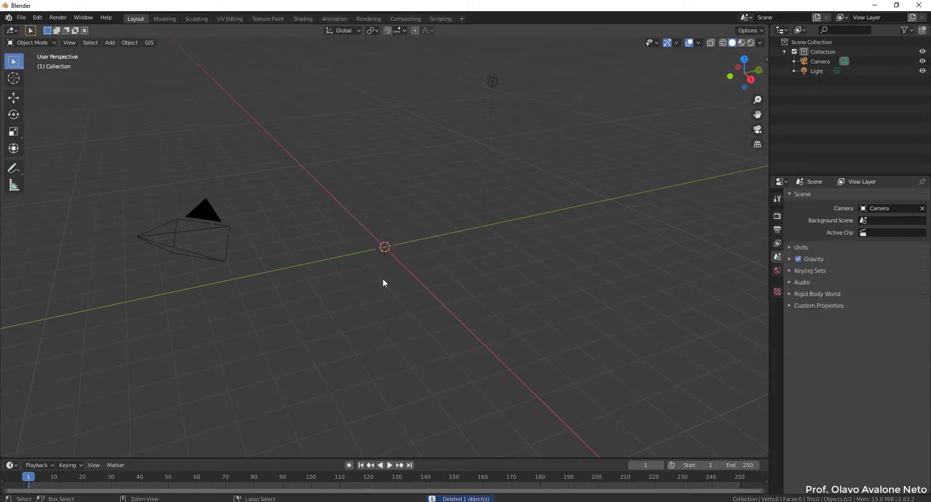
pyautogui.hotkey('ctrl', 'z')
pyautogui.press('x')
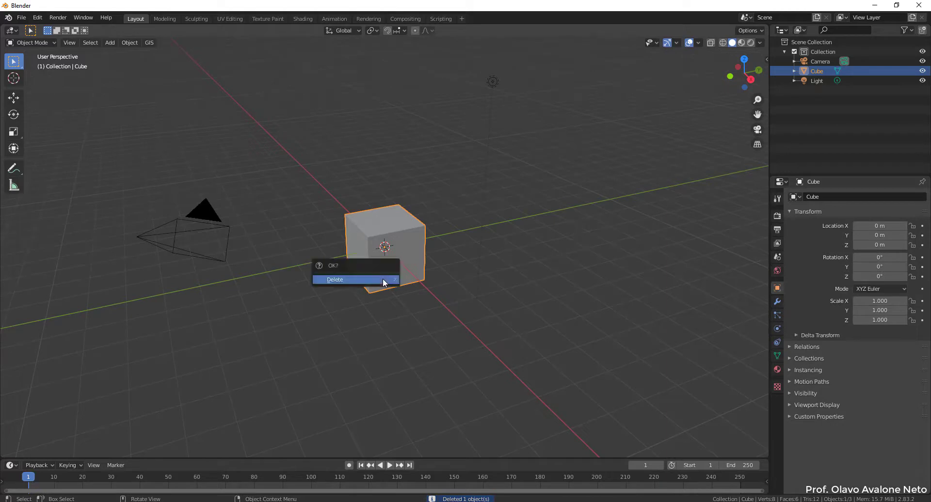
pyautogui.click(384, 281)
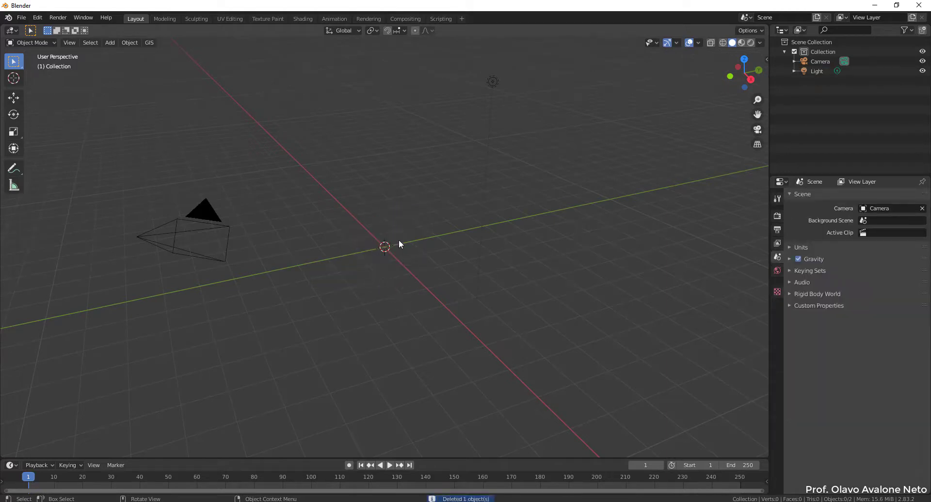
# Step: Import mesh.obj from MeshroomCache > Meshing as a Wavefront (.obj) file
pyautogui.click(22, 18)
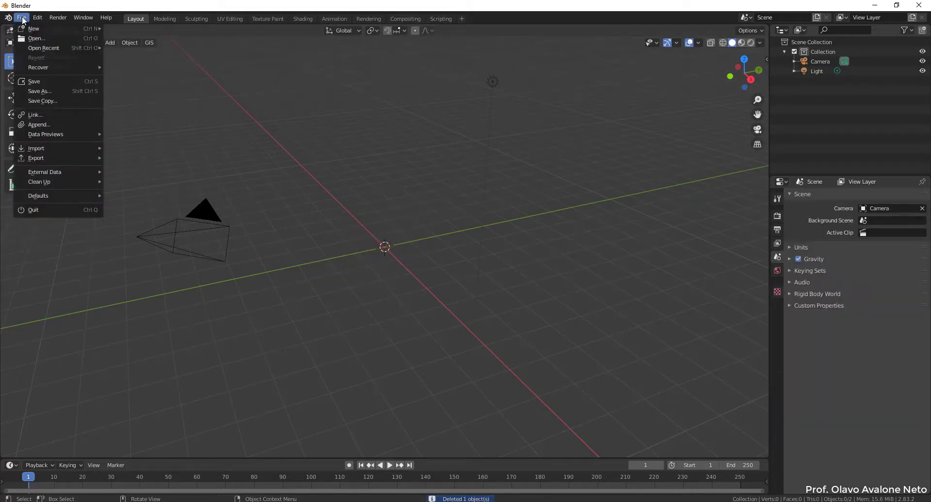
pyautogui.moveTo(43, 148)
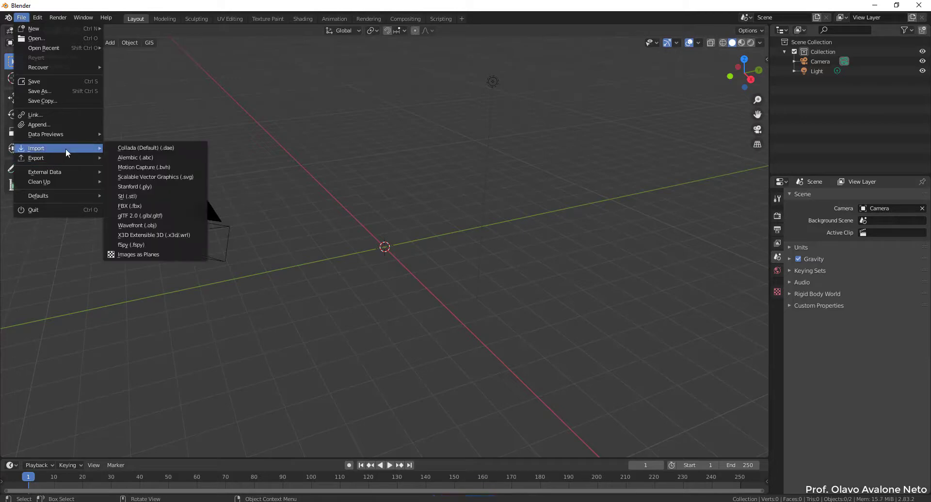
pyautogui.click(141, 225)
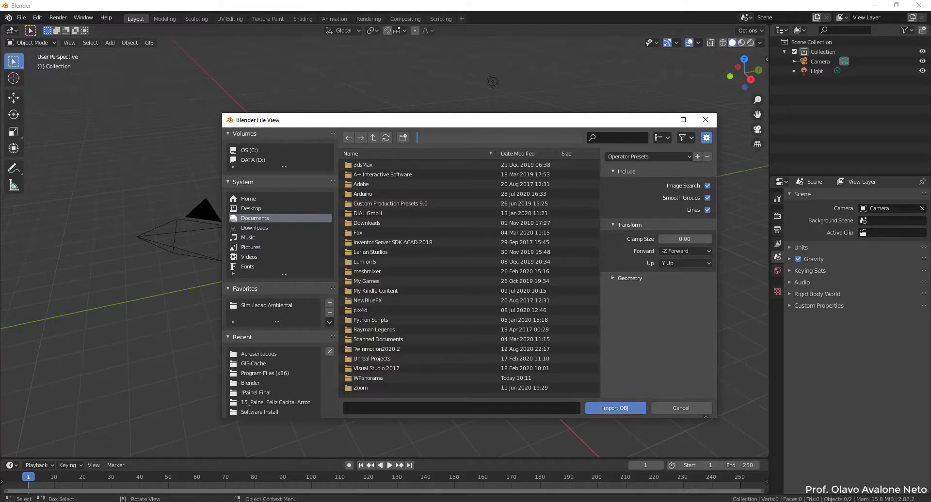
pyautogui.hotkey('ctrl', 'v')
pyautogui.press('Return')
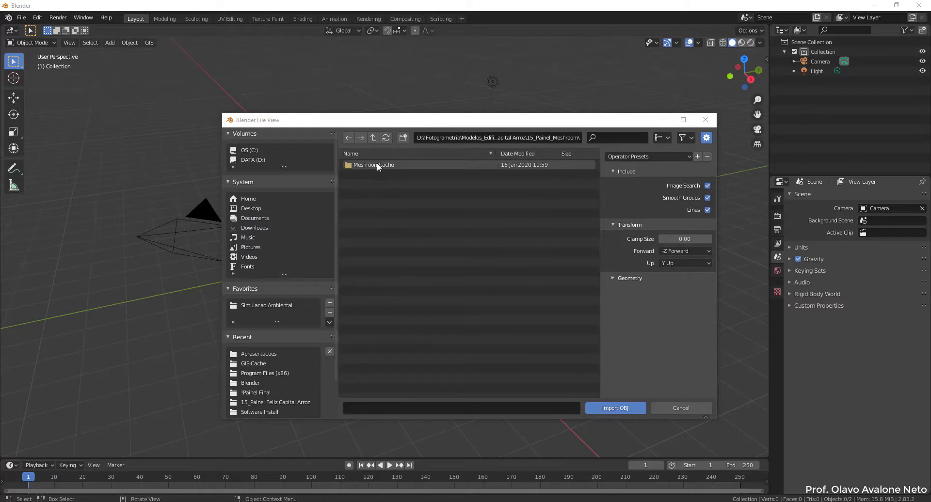
pyautogui.doubleClick(378, 165)
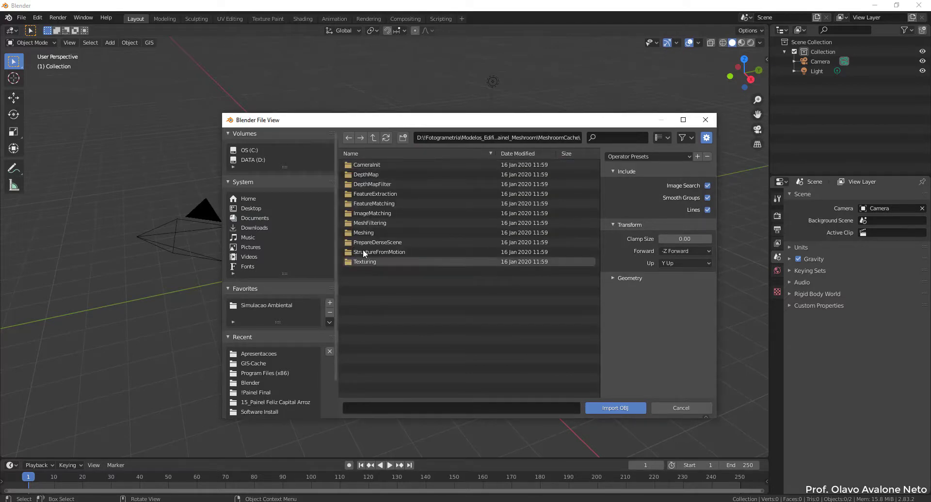
pyautogui.doubleClick(365, 235)
pyautogui.click(382, 167)
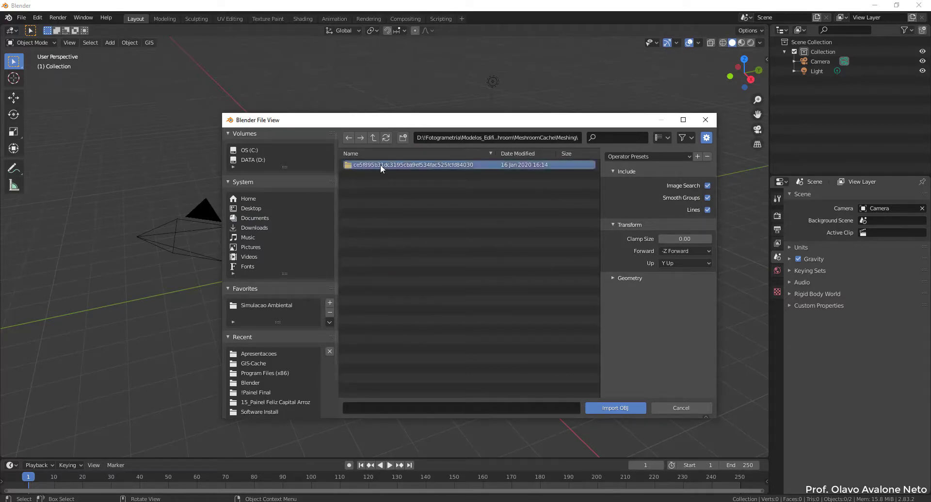
pyautogui.doubleClick(381, 167)
pyautogui.click(356, 167)
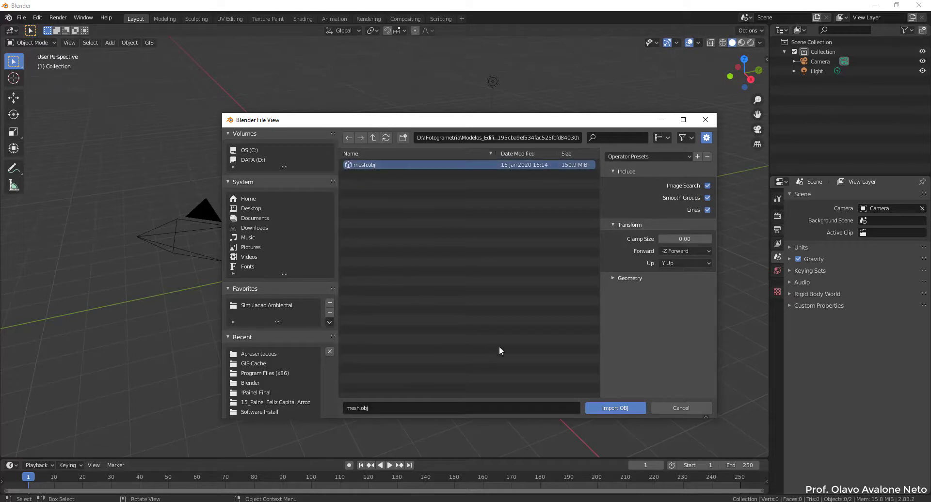
pyautogui.click(615, 409)
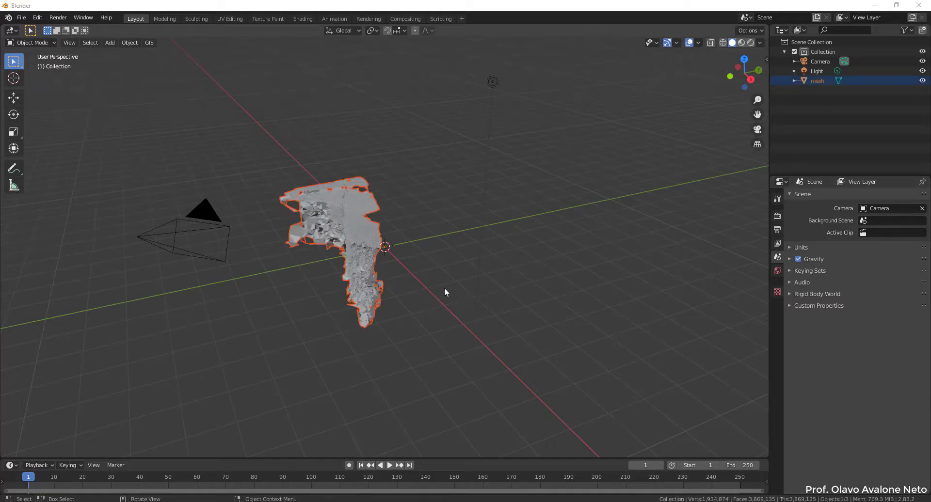
# Step: Orbit and zoom in on the imported mesh to examine the carved wall surface
pyautogui.rightClick(416, 300)
pyautogui.moveTo(563, 250); pyautogui.dragTo(431, 208, button='middle')
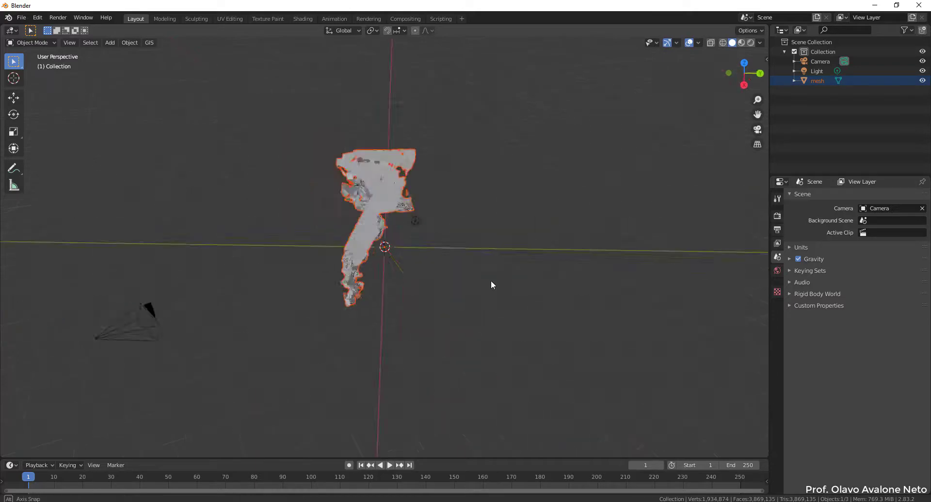
pyautogui.scroll(2, 437, 232)
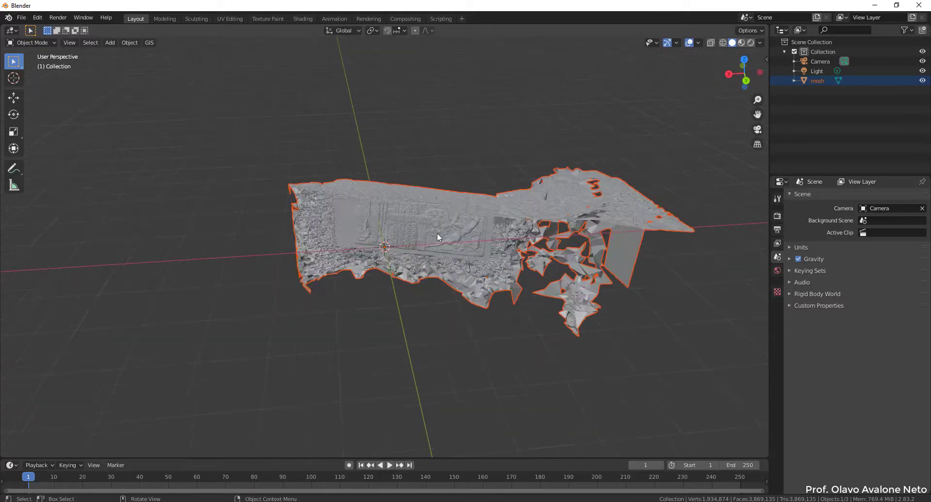
pyautogui.scroll(2, 438, 233)
pyautogui.scroll(2, 405, 196)
pyautogui.scroll(3, 484, 194)
pyautogui.scroll(3, 470, 195)
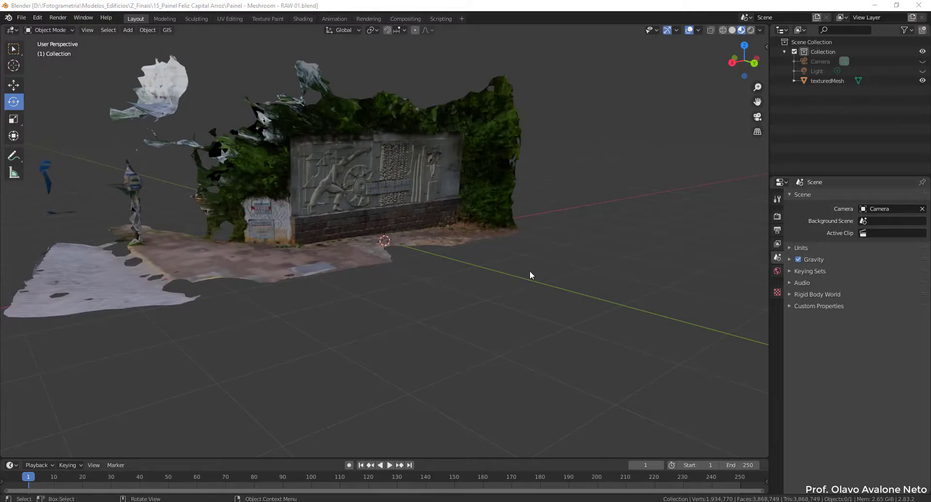
# Step: Orbit around the textured relief wall, swinging to face its front and another angle
pyautogui.moveTo(529, 270)
pyautogui.mouseDown(button='middle')
pyautogui.moveTo(395, 281)
pyautogui.moveTo(394, 243)
pyautogui.mouseUp(button='middle')
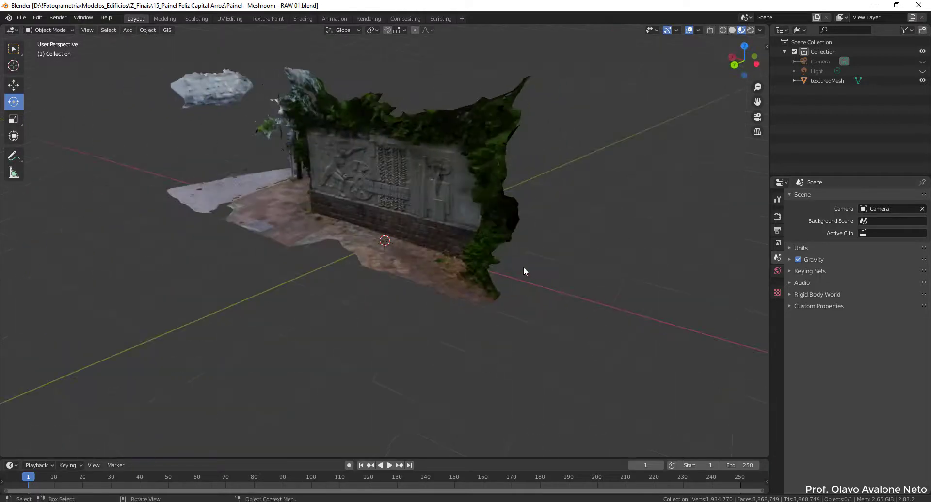
pyautogui.scroll(5, 393, 243)
pyautogui.scroll(-5, 394, 244)
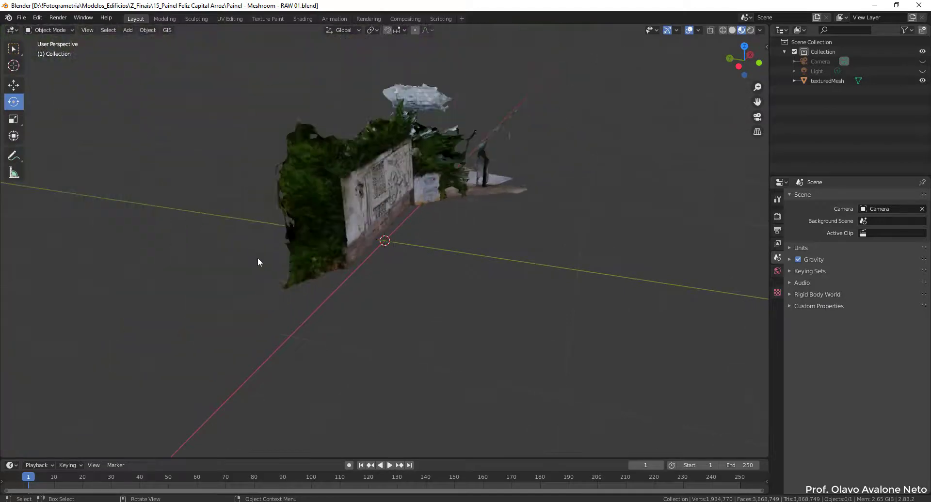
pyautogui.moveTo(258, 258)
pyautogui.mouseDown(button='middle')
pyautogui.moveTo(371, 268)
pyautogui.moveTo(371, 247)
pyautogui.moveTo(500, 235)
pyautogui.mouseUp(button='middle')
pyautogui.scroll(5, 371, 247)
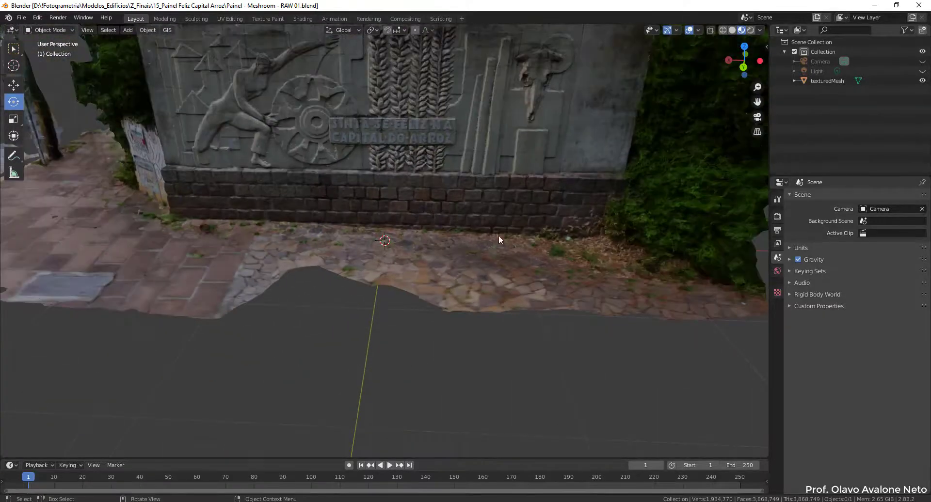
pyautogui.moveTo(375, 262)
pyautogui.mouseDown(button='middle')
pyautogui.moveTo(410, 234)
pyautogui.moveTo(398, 262)
pyautogui.moveTo(342, 179)
pyautogui.moveTo(443, 191)
pyautogui.mouseUp(button='middle')
pyautogui.scroll(3, 341, 180)
# Step: Orbit to see the wall with its paving, then settle on a frontal view
pyautogui.scroll(-5, 418, 166)
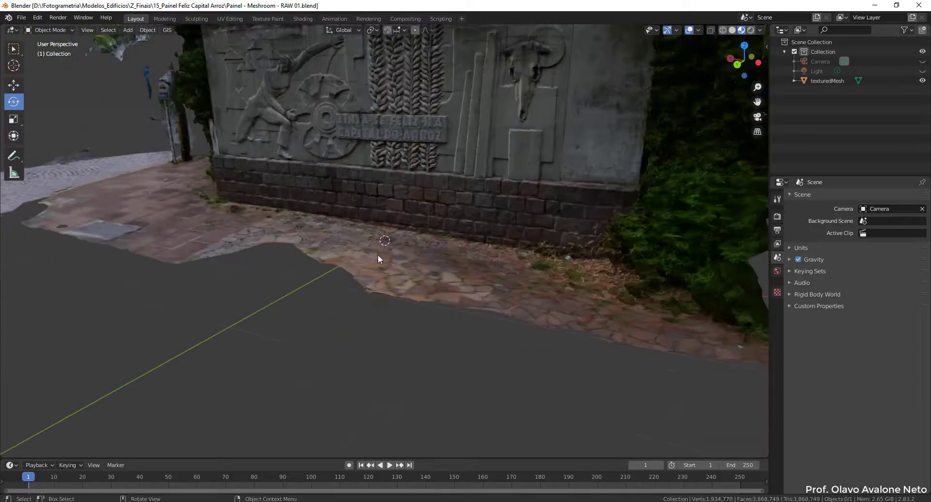
pyautogui.moveTo(408, 261)
pyautogui.mouseDown(button='middle')
pyautogui.moveTo(506, 252)
pyautogui.moveTo(490, 284)
pyautogui.moveTo(353, 264)
pyautogui.moveTo(230, 307)
pyautogui.moveTo(205, 373)
pyautogui.moveTo(235, 351)
pyautogui.mouseUp(button='middle')
pyautogui.scroll(-2, 491, 284)
pyautogui.scroll(3, 290, 367)
pyautogui.moveTo(291, 367); pyautogui.dragTo(252, 350, button='middle')
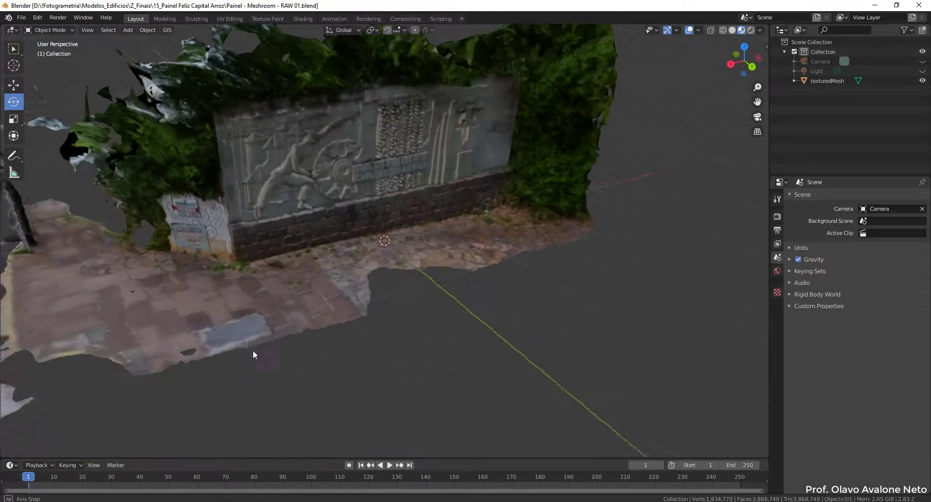
pyautogui.scroll(2, 149, 250)
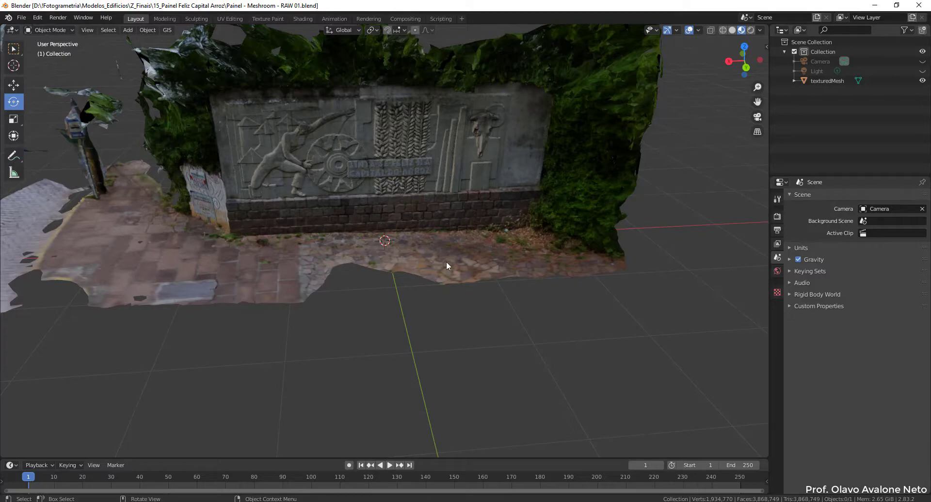
pyautogui.moveTo(388, 212); pyautogui.dragTo(371, 198, button='middle')
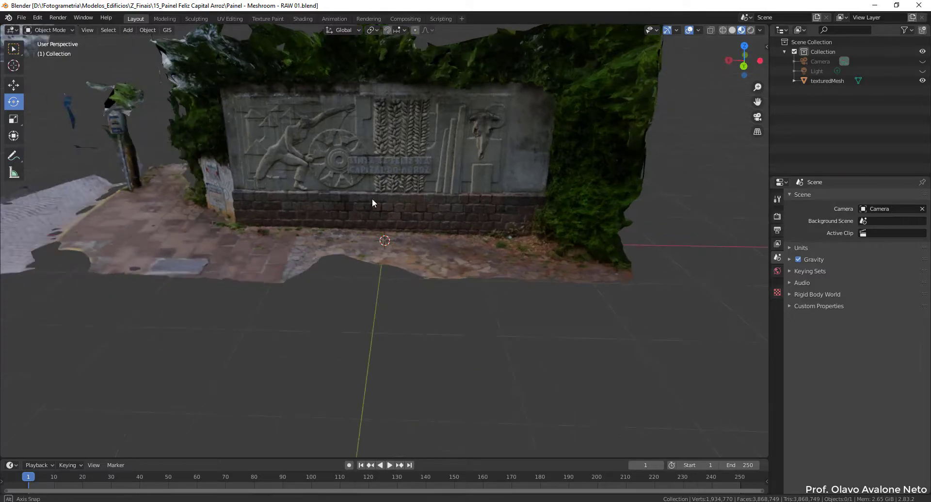
# Step: Switch to wireframe shading, select the textured mesh and zoom in on its triangles
pyautogui.click(723, 30)
pyautogui.click(275, 245)
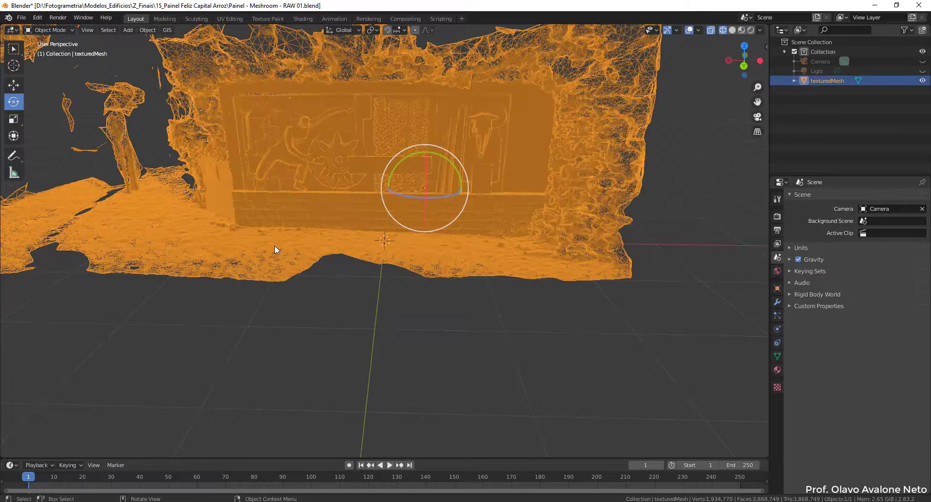
pyautogui.scroll(2, 580, 121)
pyautogui.scroll(2, 567, 191)
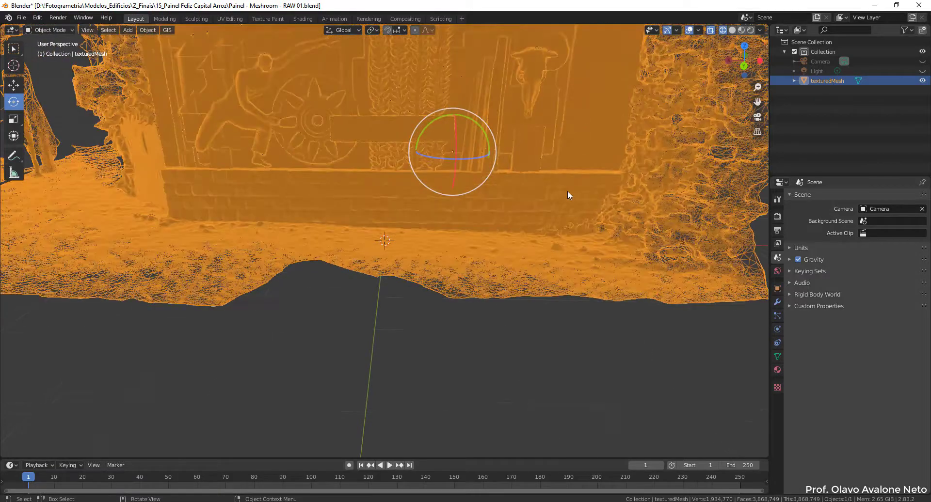
pyautogui.scroll(2, 563, 205)
pyautogui.scroll(2, 500, 315)
pyautogui.scroll(2, 499, 318)
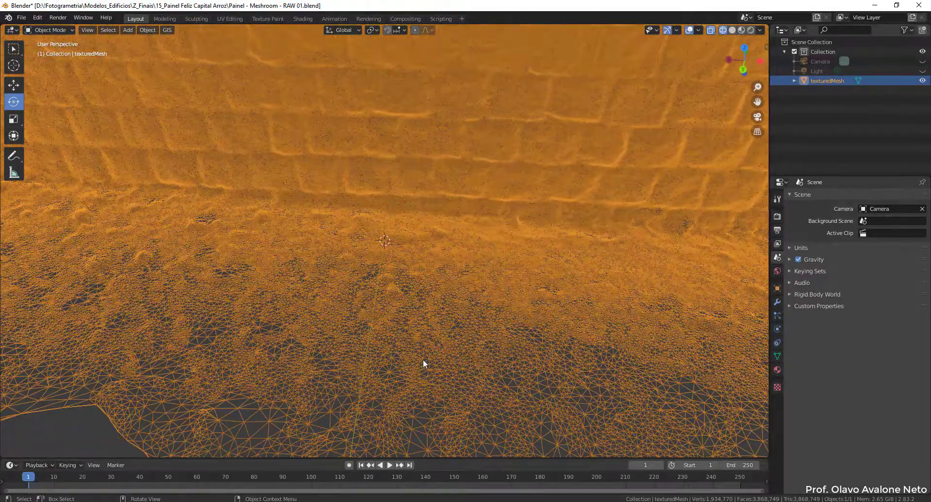
pyautogui.scroll(3, 423, 360)
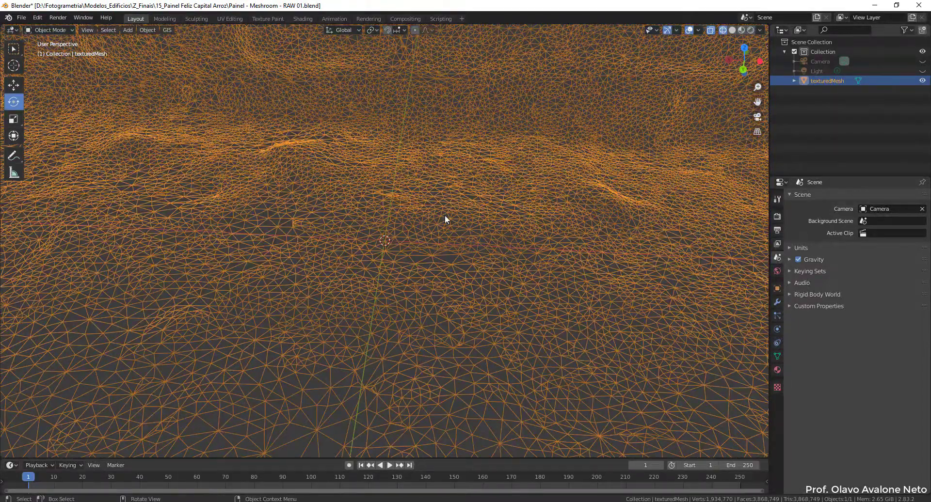
pyautogui.scroll(-5, 422, 262)
# Step: Orbit to a side view of the wall, then an overhead view of the whole mesh
pyautogui.moveTo(267, 338)
pyautogui.mouseDown(button='middle')
pyautogui.moveTo(357, 315)
pyautogui.moveTo(341, 327)
pyautogui.moveTo(369, 399)
pyautogui.mouseUp(button='middle')
pyautogui.scroll(-3, 437, 427)
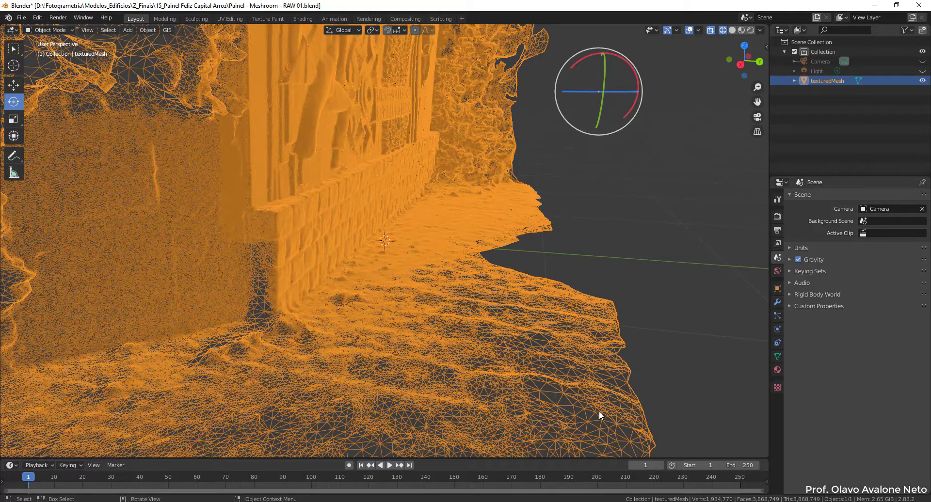
pyautogui.scroll(-5, 598, 412)
pyautogui.moveTo(599, 411)
pyautogui.mouseDown(button='middle')
pyautogui.moveTo(473, 353)
pyautogui.moveTo(435, 353)
pyautogui.moveTo(432, 367)
pyautogui.mouseUp(button='middle')
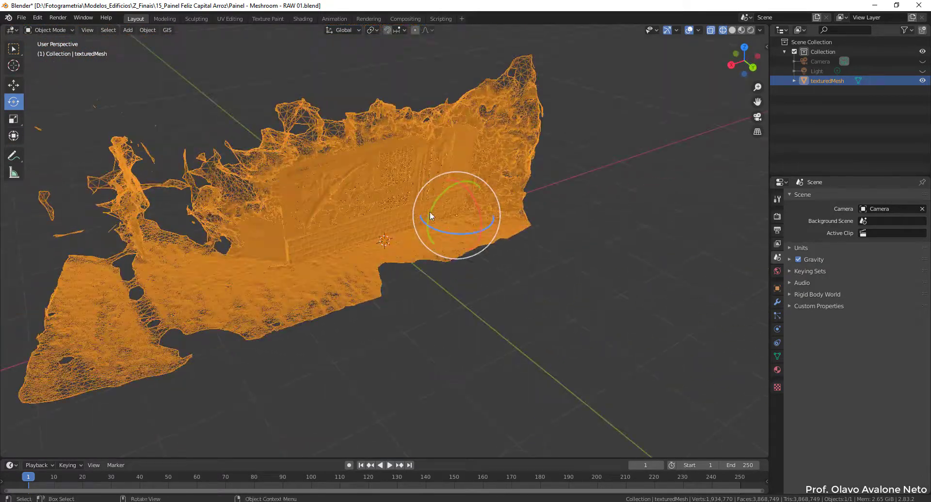
pyautogui.scroll(5, 347, 177)
pyautogui.scroll(2, 348, 176)
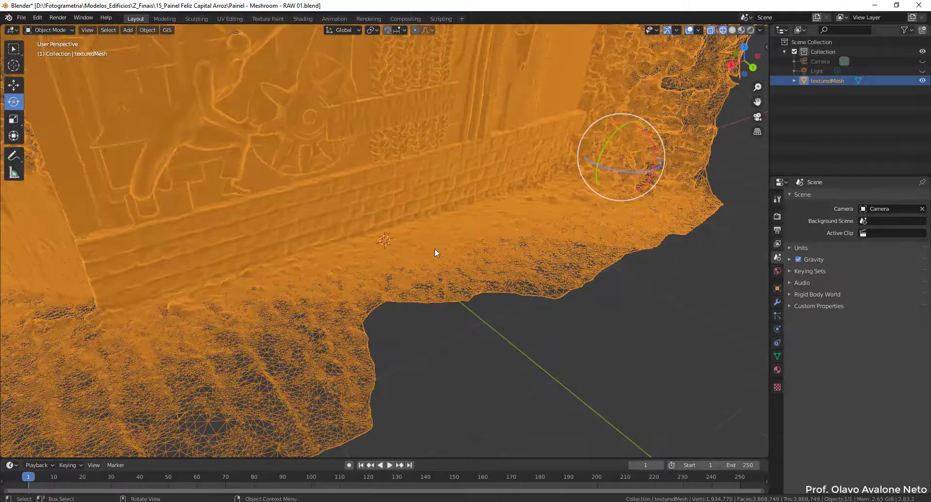
# Step: Zoom and orbit to one more viewing angle, then deselect the textured mesh
pyautogui.scroll(-5, 382, 241)
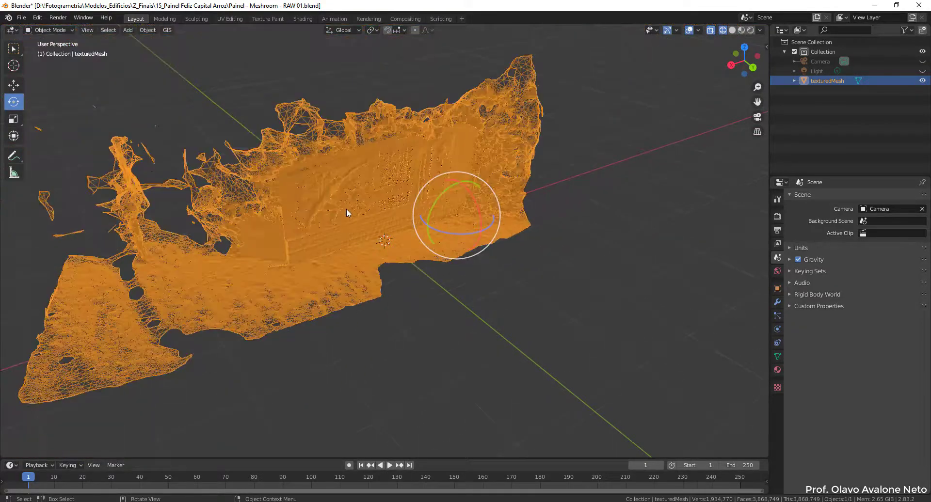
pyautogui.scroll(2, 299, 189)
pyautogui.scroll(3, 301, 190)
pyautogui.scroll(2, 292, 186)
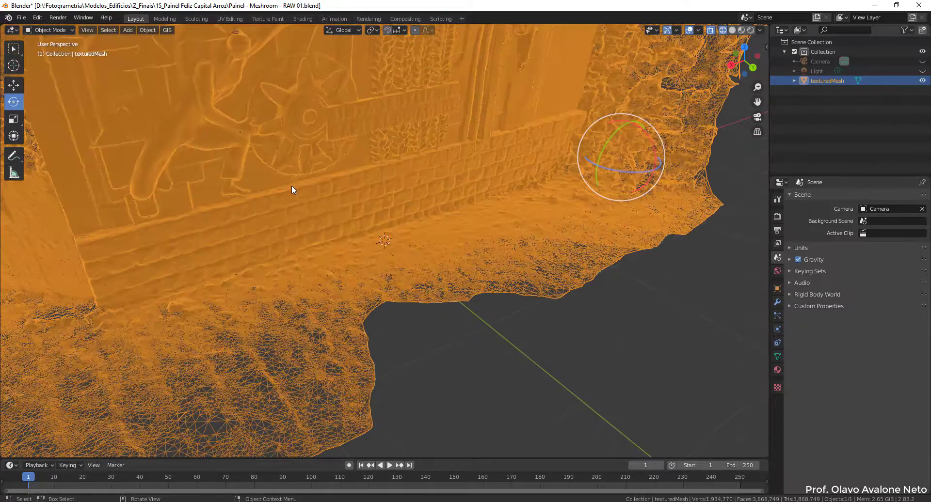
pyautogui.scroll(-3, 266, 217)
pyautogui.moveTo(360, 279)
pyautogui.mouseDown(button='middle')
pyautogui.moveTo(257, 252)
pyautogui.moveTo(267, 272)
pyautogui.mouseUp(button='middle')
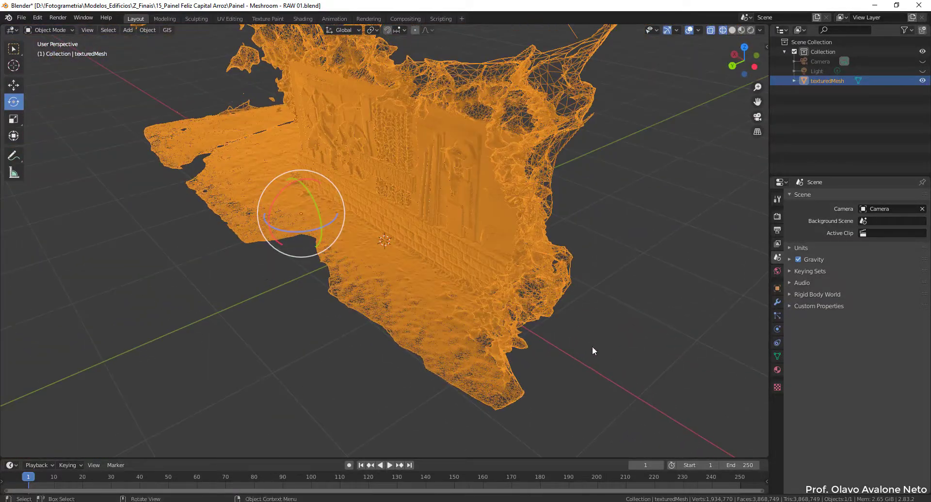
pyautogui.click(612, 344)
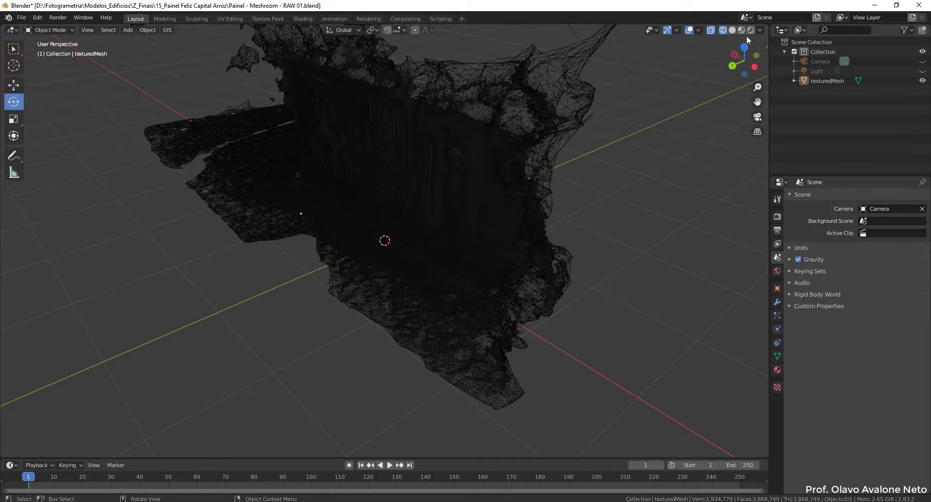
# Step: Switch to Material Preview shading and view the photo-textured wall from frontal and oblique angles
pyautogui.click(741, 30)
pyautogui.moveTo(360, 289); pyautogui.dragTo(409, 285, button='middle')
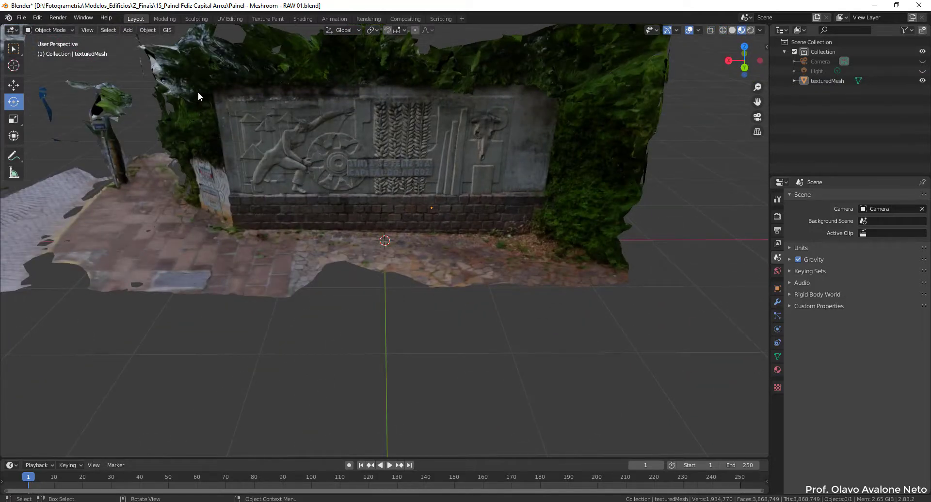
pyautogui.moveTo(262, 304)
pyautogui.mouseDown(button='middle')
pyautogui.moveTo(285, 304)
pyautogui.moveTo(215, 255)
pyautogui.mouseUp(button='middle')
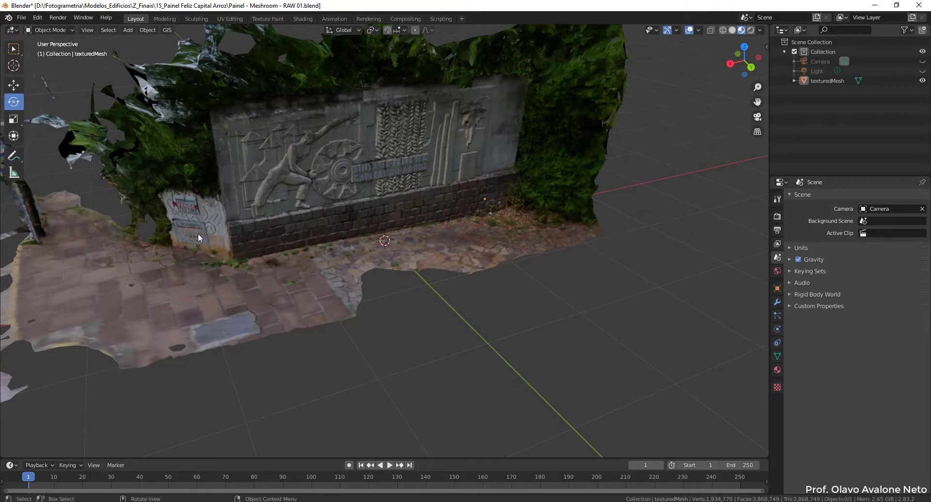
pyautogui.moveTo(198, 233)
pyautogui.mouseDown(button='middle')
pyautogui.moveTo(233, 226)
pyautogui.moveTo(256, 204)
pyautogui.mouseUp(button='middle')
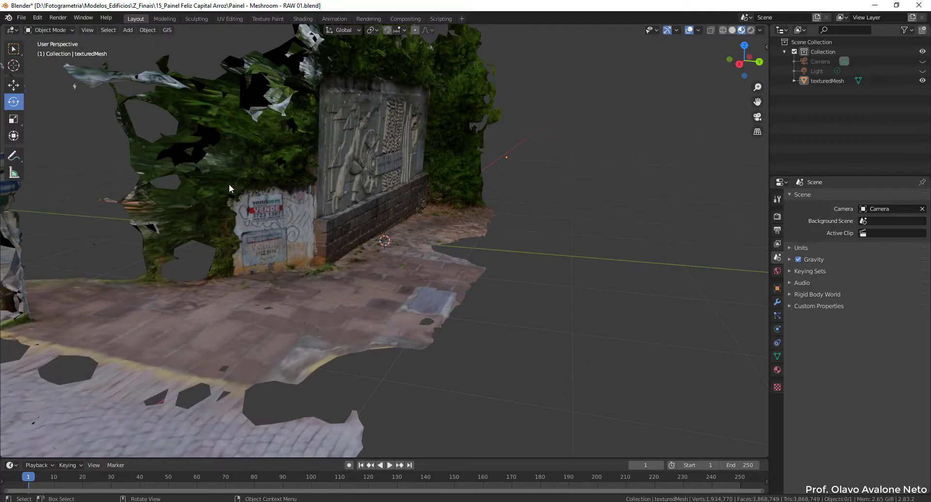
pyautogui.moveTo(281, 234); pyautogui.dragTo(353, 246, button='middle')
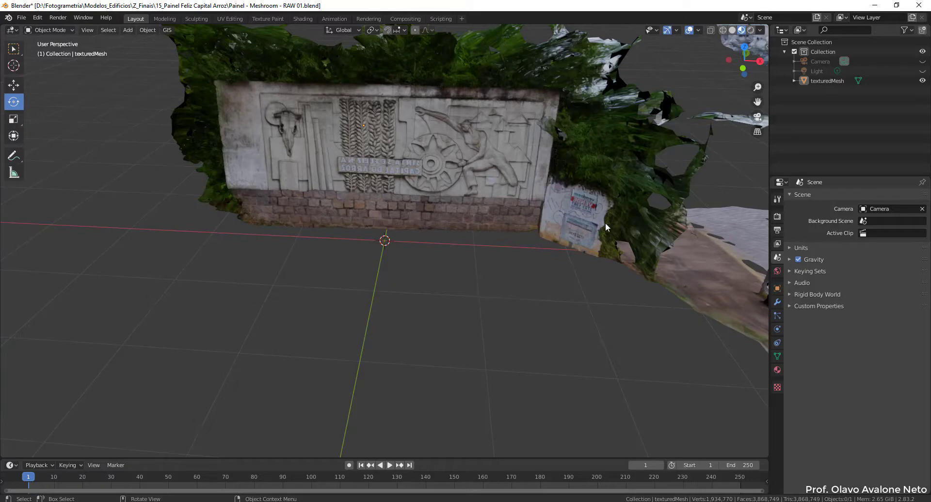
# Step: View the textured wall from the opposite side and from above, centring it in the view
pyautogui.moveTo(513, 236); pyautogui.dragTo(362, 233, button='middle')
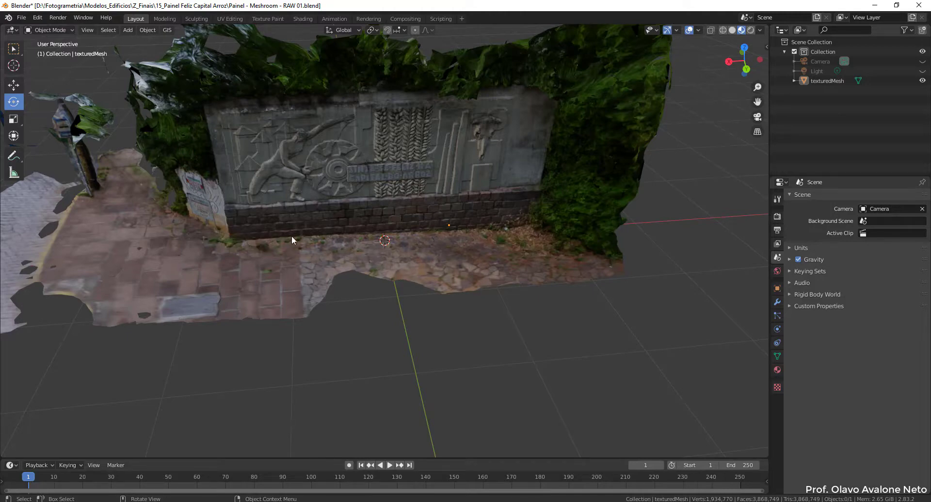
pyautogui.moveTo(380, 243); pyautogui.dragTo(376, 214, button='middle')
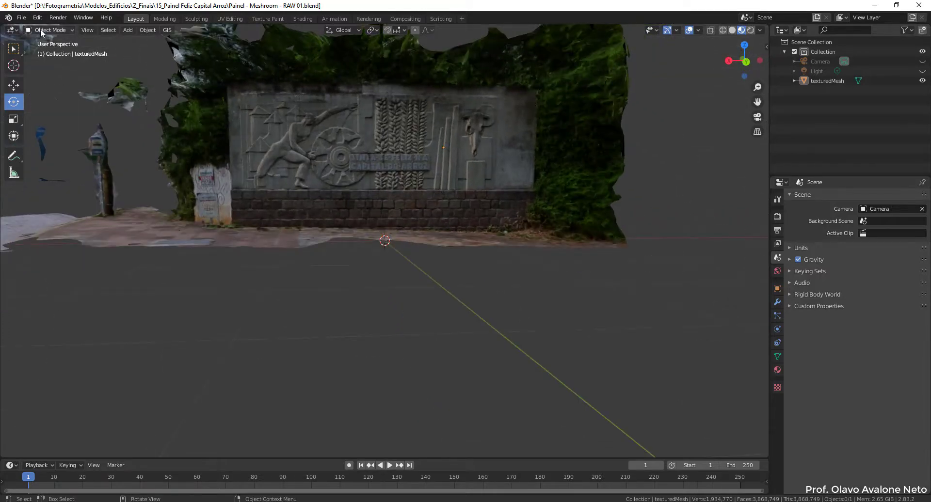
pyautogui.keyDown('shift'); pyautogui.moveTo(444, 167); pyautogui.dragTo(540, 247, button='middle'); pyautogui.keyUp('shift')
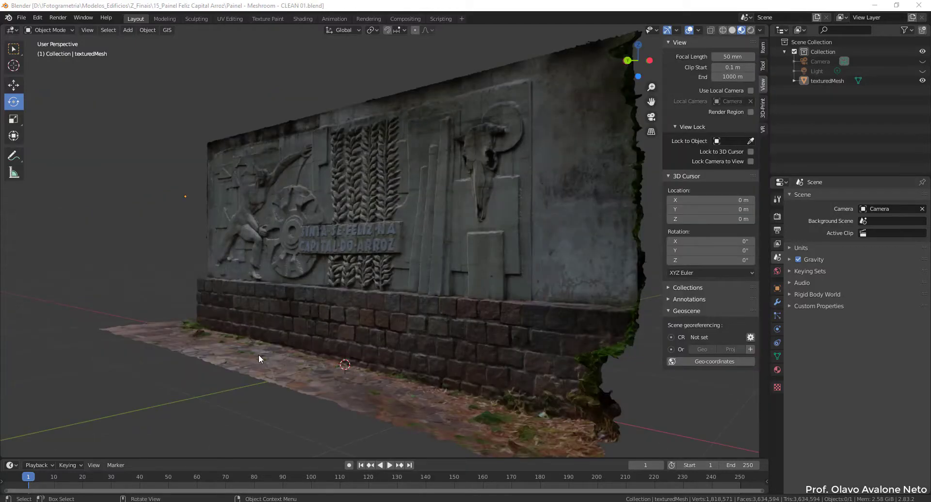
pyautogui.moveTo(99, 307); pyautogui.dragTo(143, 332, button='middle')
pyautogui.moveTo(189, 295)
pyautogui.mouseDown(button='middle')
pyautogui.moveTo(215, 357)
pyautogui.moveTo(244, 346)
pyautogui.moveTo(310, 368)
pyautogui.mouseUp(button='middle')
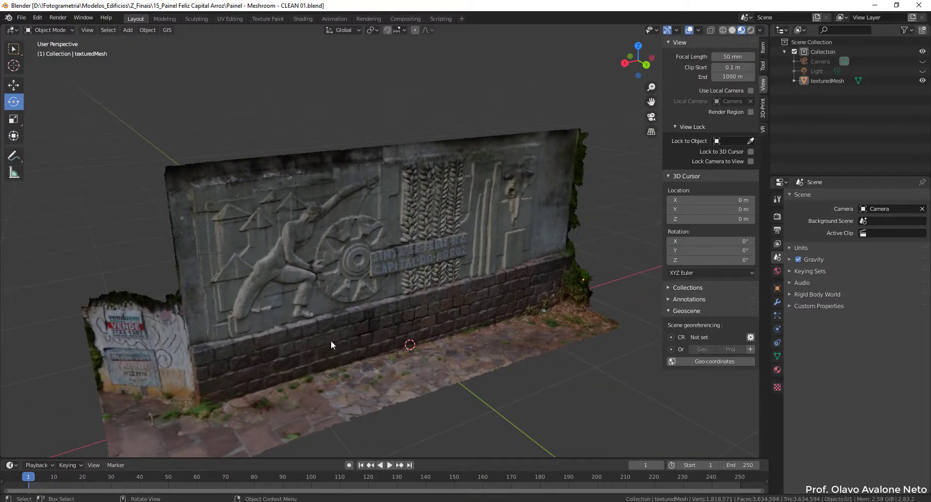
pyautogui.moveTo(286, 326)
pyautogui.mouseDown(button='middle')
pyautogui.moveTo(403, 330)
pyautogui.moveTo(429, 368)
pyautogui.moveTo(230, 314)
pyautogui.moveTo(368, 269)
pyautogui.moveTo(266, 206)
pyautogui.mouseUp(button='middle')
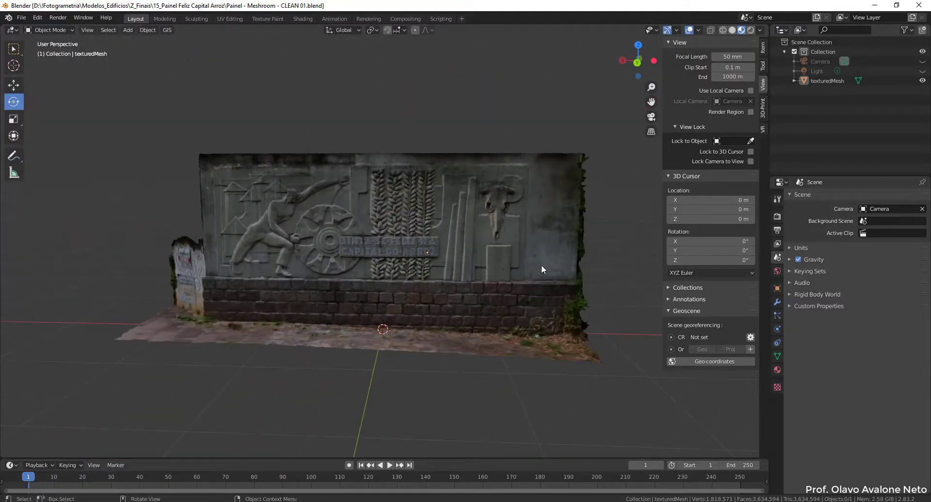
pyautogui.moveTo(541, 265)
pyautogui.mouseDown(button='middle')
pyautogui.moveTo(565, 284)
pyautogui.moveTo(576, 231)
pyautogui.moveTo(407, 246)
pyautogui.moveTo(220, 235)
pyautogui.mouseUp(button='middle')
# Step: Zoom and orbit around the whole relief wall, ending on a frontal view
pyautogui.scroll(5, 568, 228)
pyautogui.scroll(3, 550, 247)
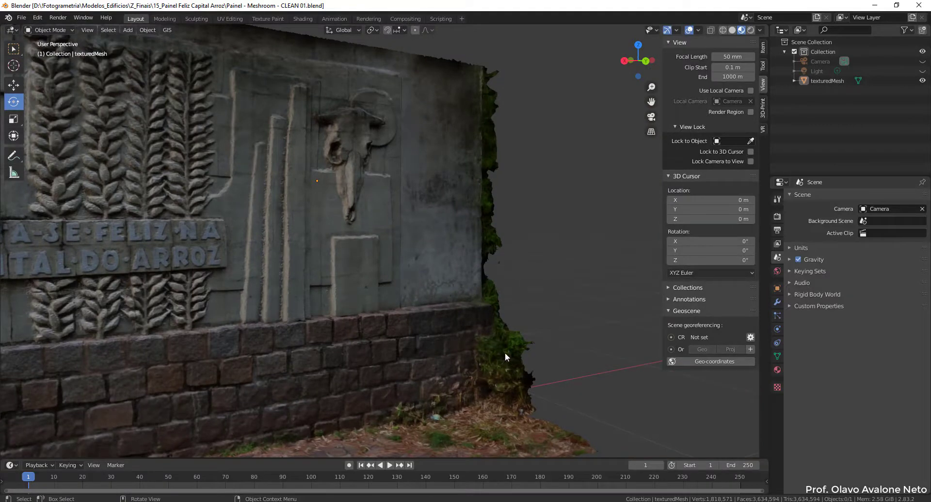
pyautogui.scroll(-5, 505, 353)
pyautogui.moveTo(464, 347)
pyautogui.mouseDown(button='middle')
pyautogui.moveTo(368, 349)
pyautogui.moveTo(342, 366)
pyautogui.moveTo(420, 351)
pyautogui.mouseUp(button='middle')
pyautogui.moveTo(411, 288); pyautogui.dragTo(194, 294, button='middle')
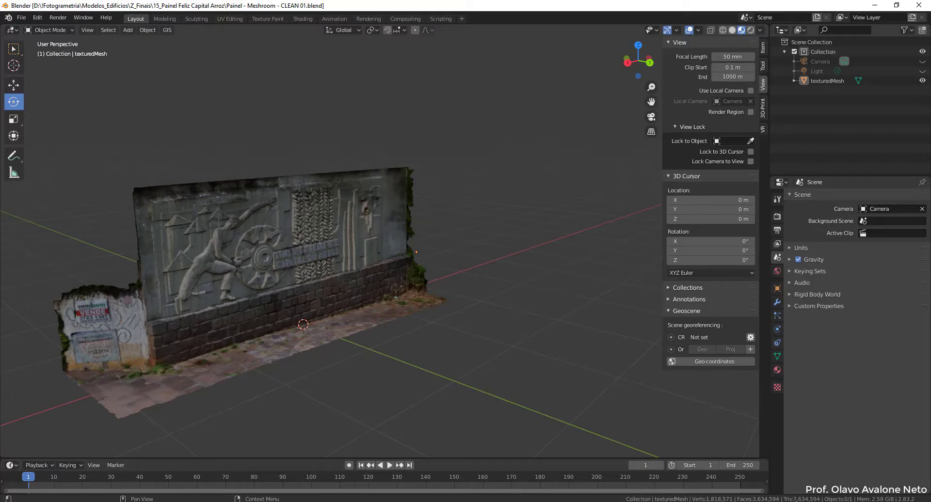
pyautogui.scroll(2, 330, 276)
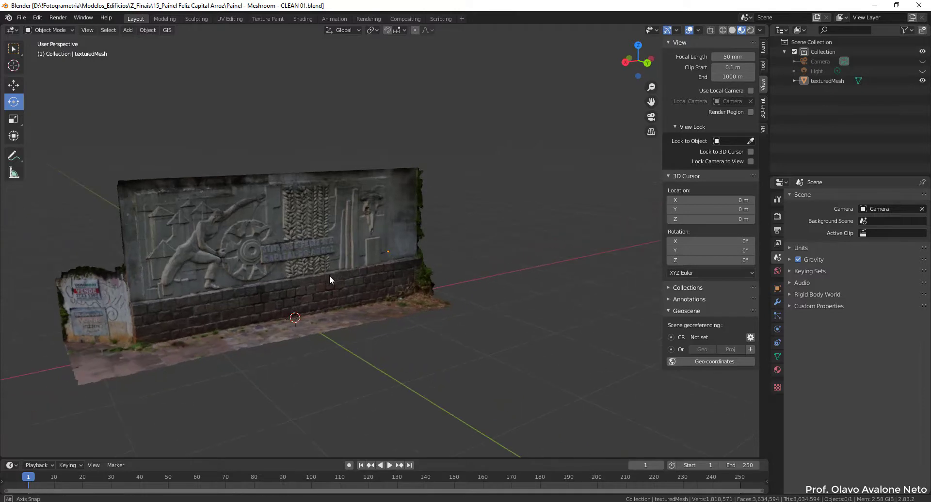
pyautogui.scroll(3, 288, 218)
pyautogui.scroll(2, 285, 212)
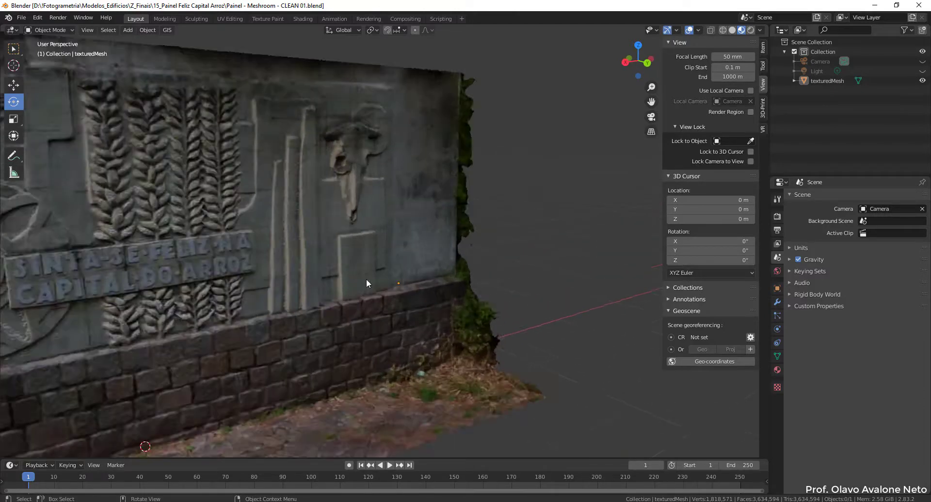
pyautogui.moveTo(366, 279); pyautogui.dragTo(303, 291, button='middle')
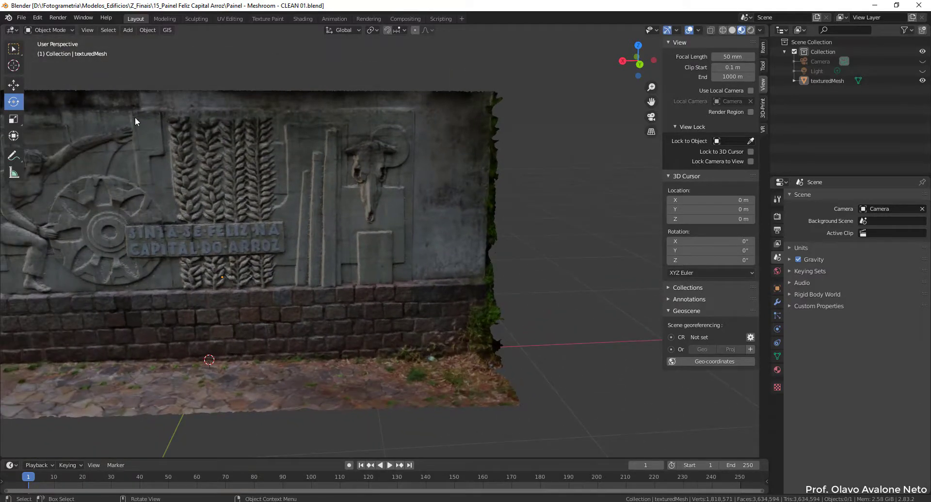
pyautogui.scroll(-2, 449, 262)
pyautogui.scroll(-1, 453, 216)
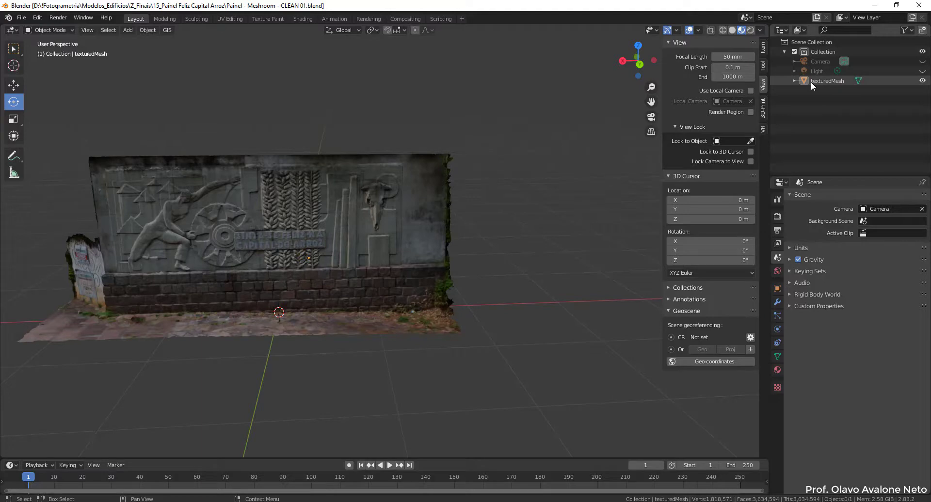
pyautogui.click(824, 80)
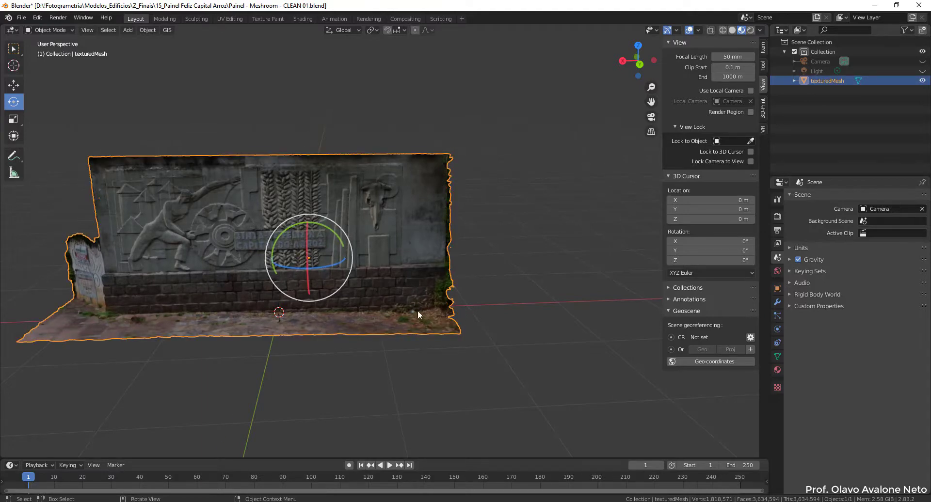
pyautogui.moveTo(418, 312); pyautogui.dragTo(400, 266, button='middle')
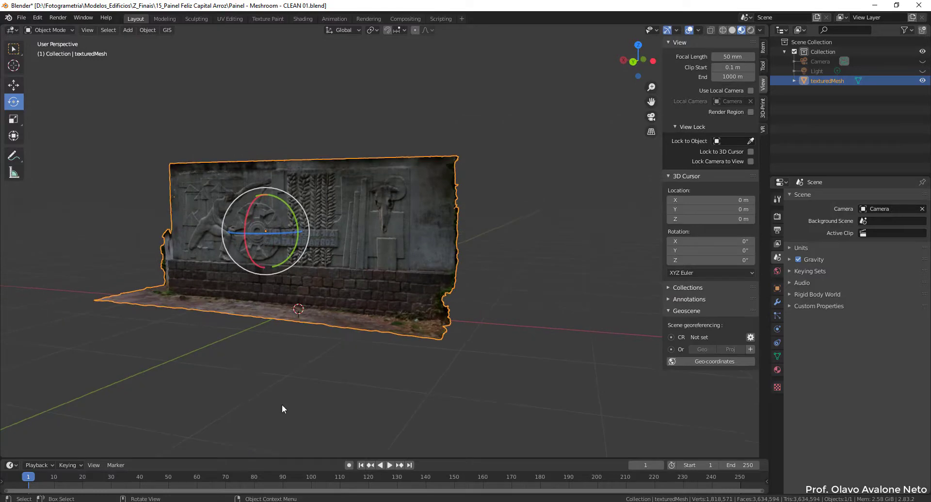
pyautogui.moveTo(243, 341)
pyautogui.mouseDown(button='middle')
pyautogui.moveTo(333, 333)
pyautogui.moveTo(171, 196)
pyautogui.mouseUp(button='middle')
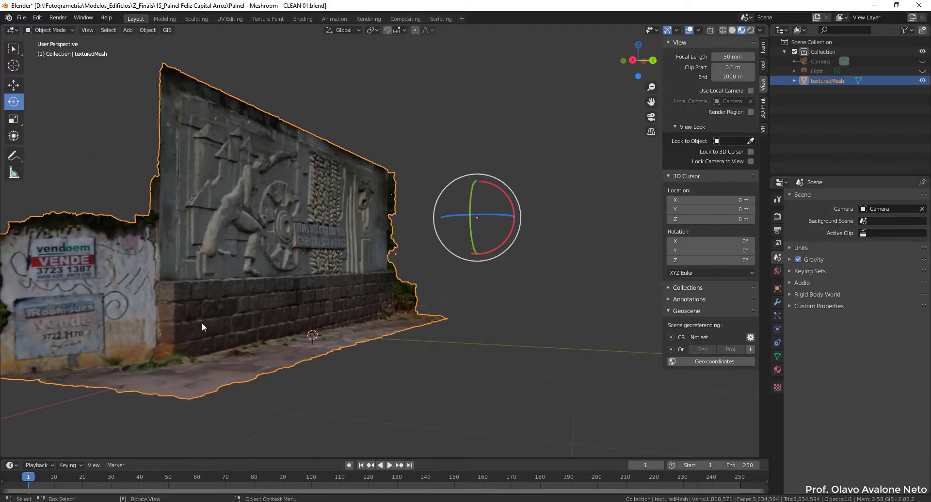
pyautogui.moveTo(437, 377)
pyautogui.mouseDown(button='middle')
pyautogui.moveTo(345, 389)
pyautogui.moveTo(353, 399)
pyautogui.mouseUp(button='middle')
pyautogui.scroll(3, 321, 288)
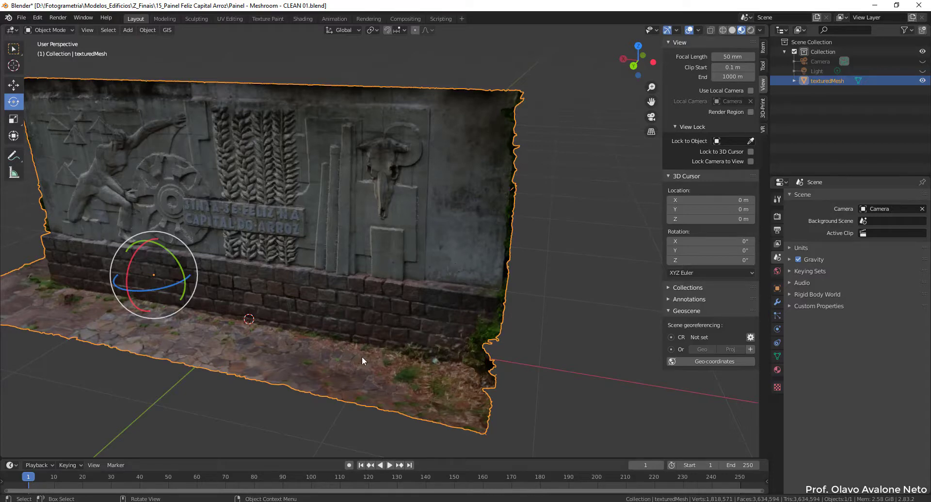
pyautogui.click(573, 331)
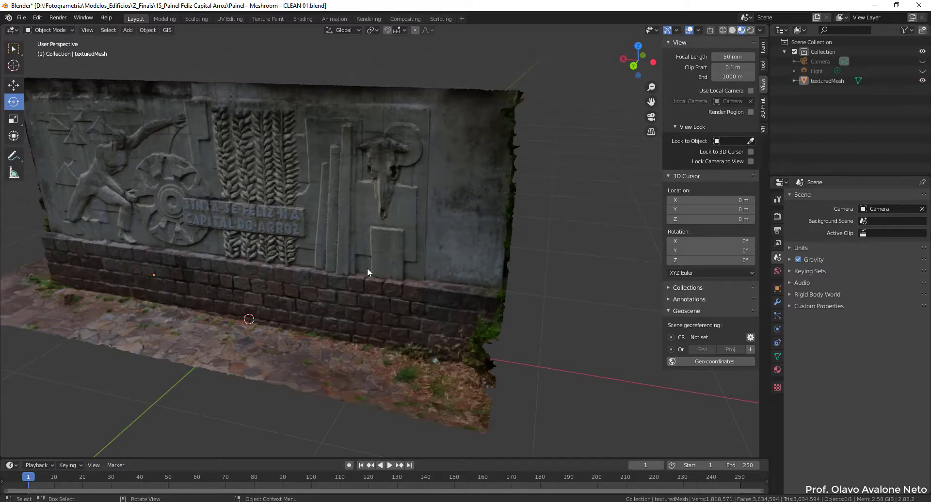
pyautogui.click(340, 232)
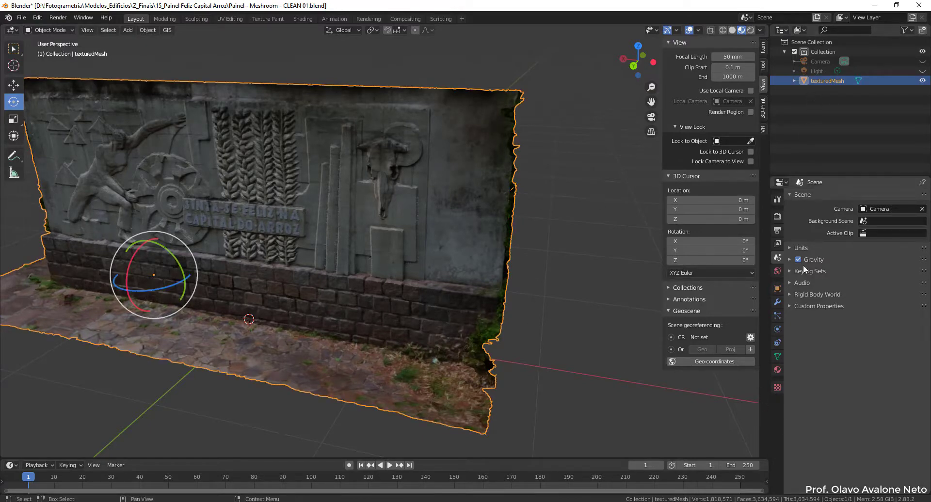
# Step: Show the mesh's TextureAtlas material slots in the Material tab and switch to Edit Mode
pyautogui.click(777, 388)
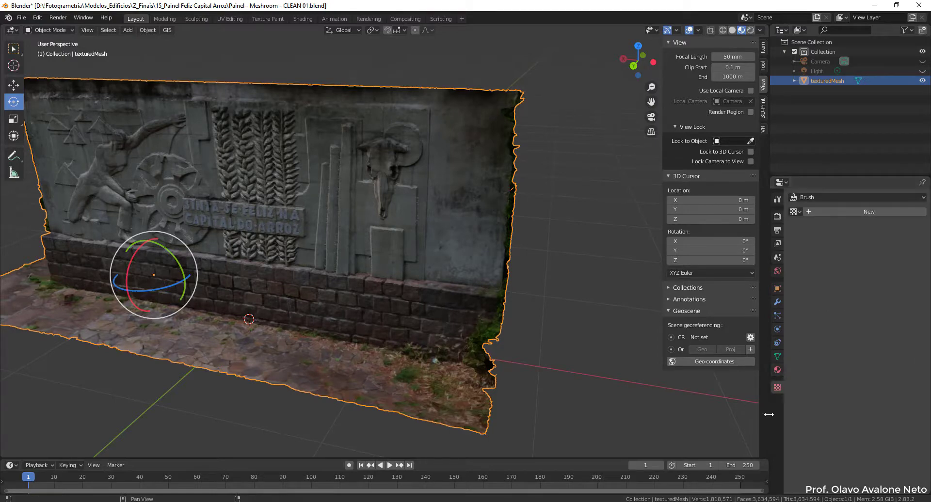
pyautogui.click(778, 372)
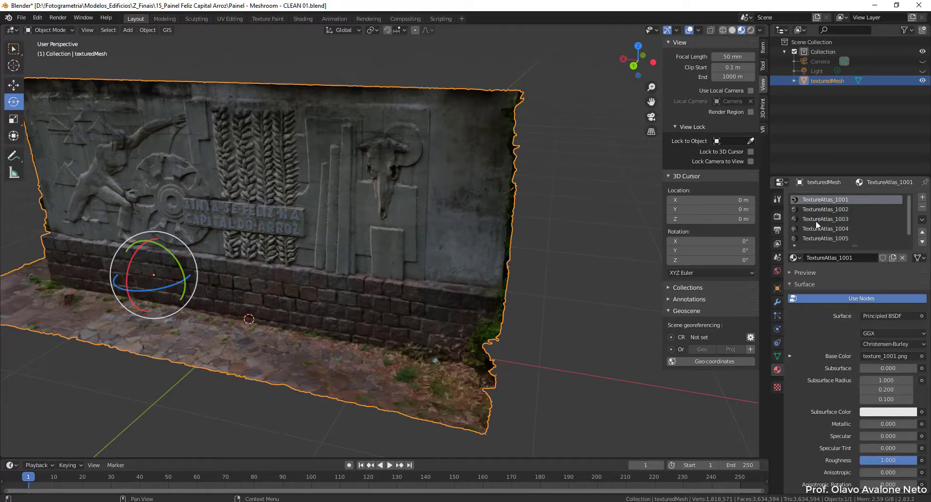
pyautogui.scroll(-1, 828, 237)
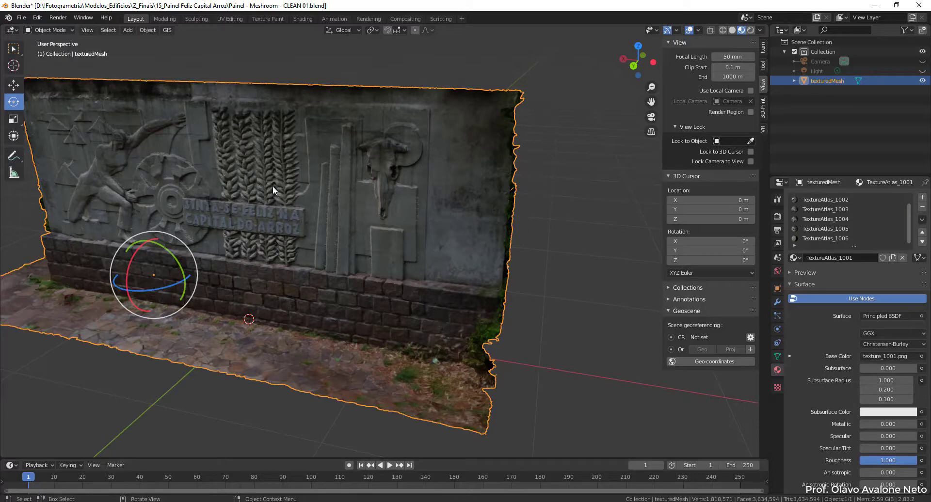
pyautogui.click(42, 30)
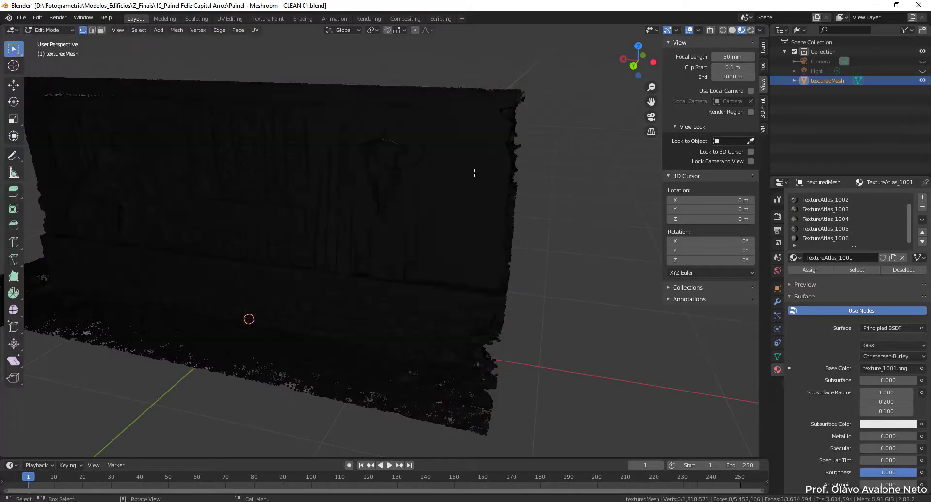
# Step: Select the wall faces assigned to the TextureAtlas_1004, 1005 and 1006 materials
pyautogui.click(839, 219)
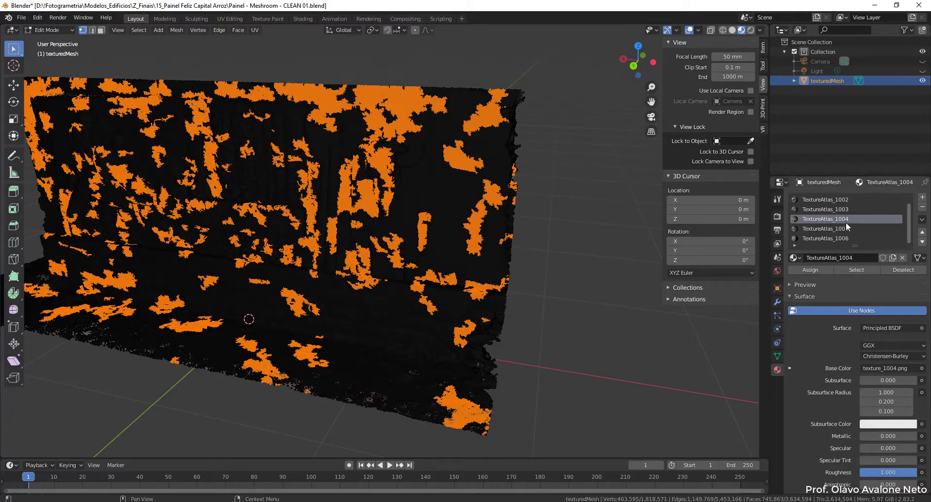
pyautogui.click(842, 229)
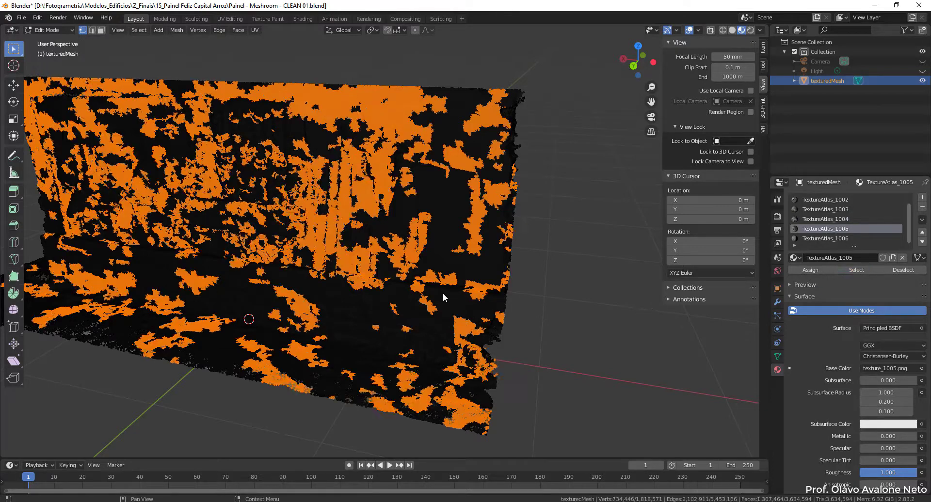
pyautogui.click(827, 238)
pyautogui.click(857, 273)
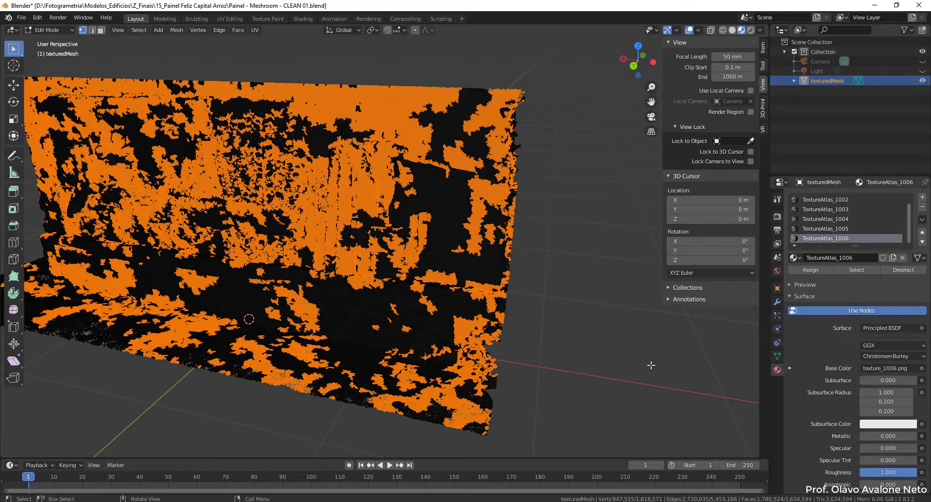
# Step: Deselect all faces with Alt+A and return the mesh to Object Mode
pyautogui.hotkey('alt', 'a')
pyautogui.click(57, 29)
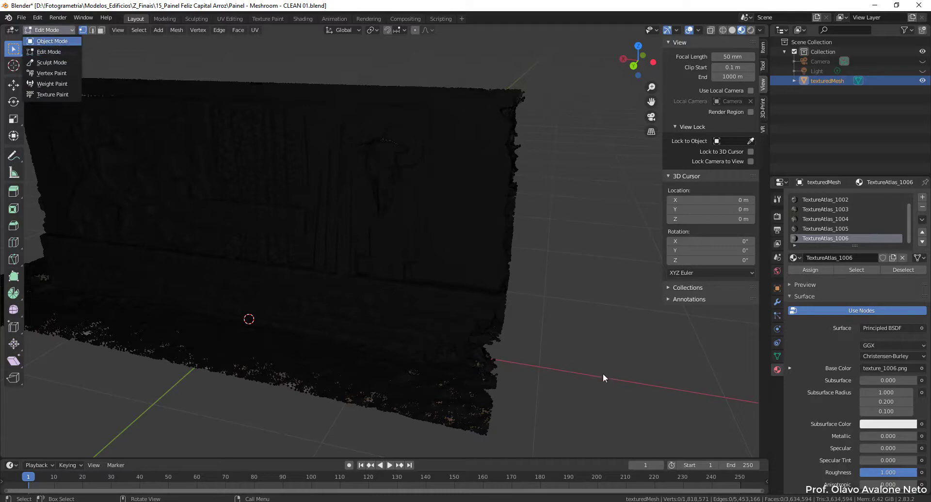
pyautogui.press('Return')
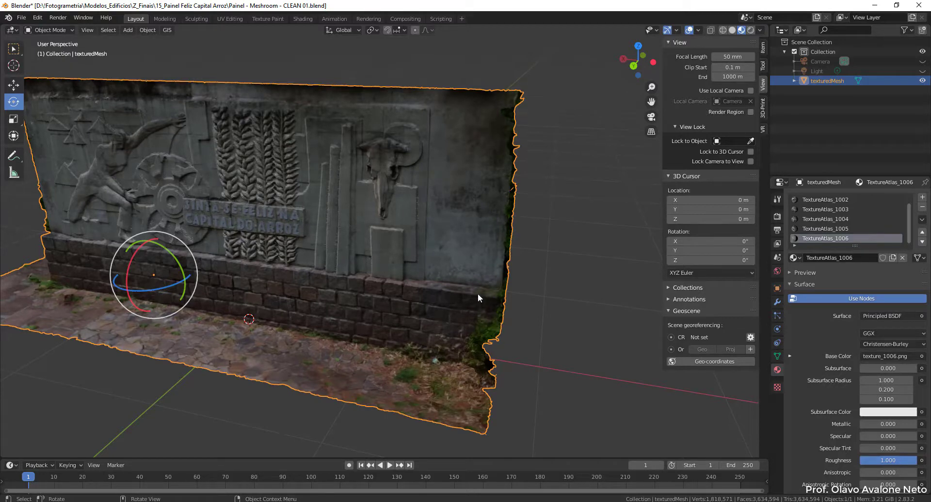
# Step: Orbit and zoom closely around the textured relief and brick base, then frame the whole wall
pyautogui.moveTo(610, 402)
pyautogui.mouseDown(button='middle')
pyautogui.moveTo(535, 380)
pyautogui.moveTo(513, 354)
pyautogui.moveTo(417, 322)
pyautogui.mouseUp(button='middle')
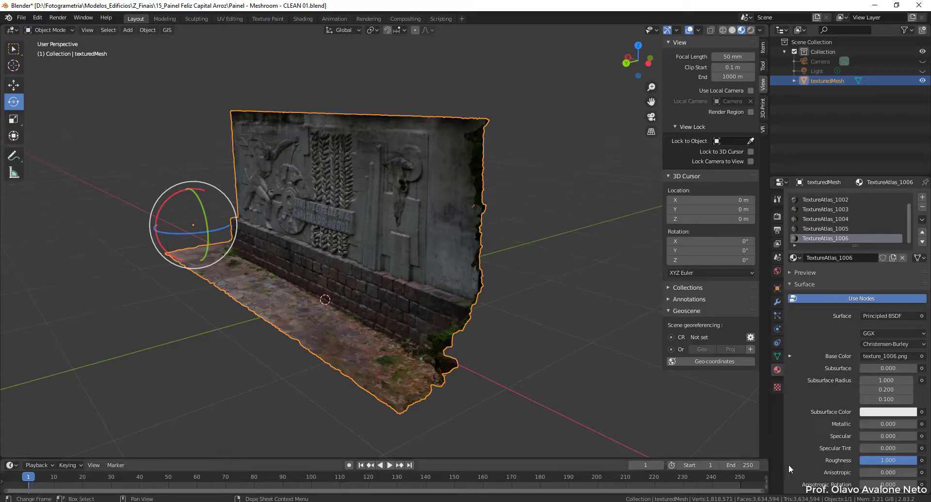
pyautogui.moveTo(335, 264); pyautogui.dragTo(397, 276, button='middle')
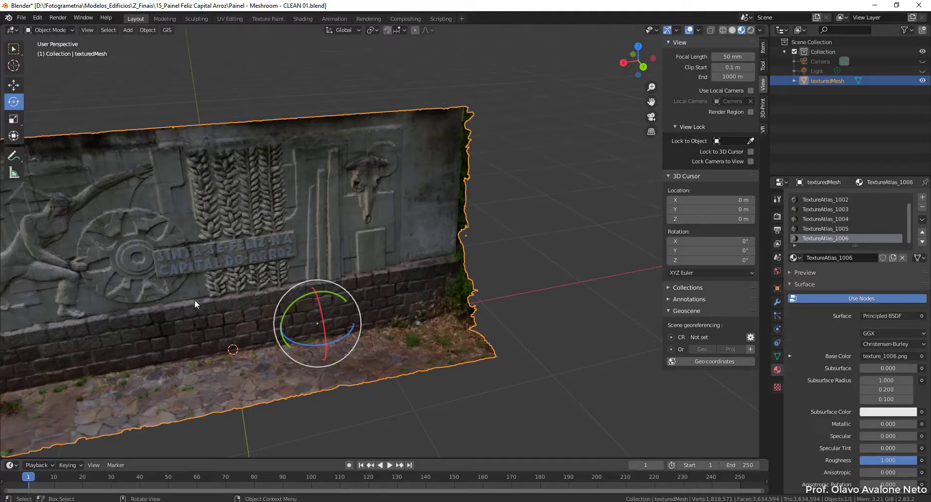
pyautogui.moveTo(214, 309)
pyautogui.mouseDown(button='middle')
pyautogui.moveTo(343, 280)
pyautogui.moveTo(204, 199)
pyautogui.mouseUp(button='middle')
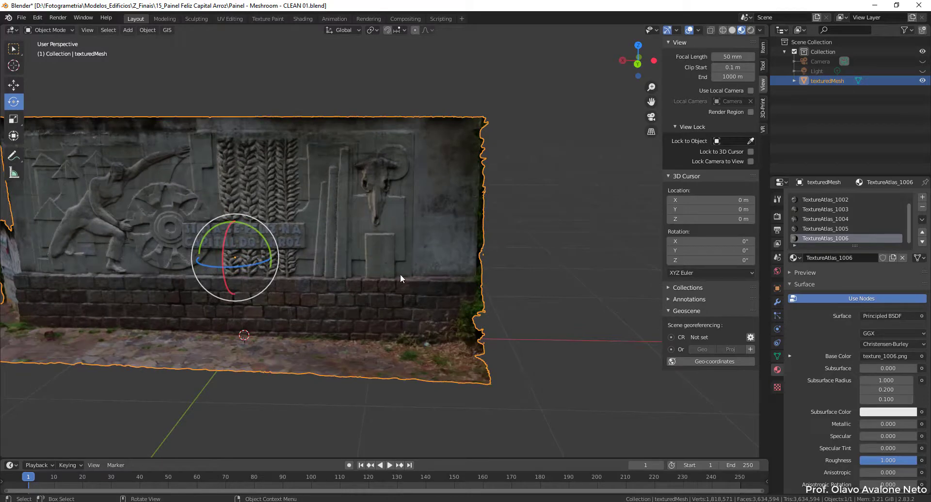
pyautogui.moveTo(400, 275)
pyautogui.mouseDown(button='middle')
pyautogui.moveTo(354, 278)
pyautogui.moveTo(313, 239)
pyautogui.mouseUp(button='middle')
pyautogui.scroll(4, 314, 240)
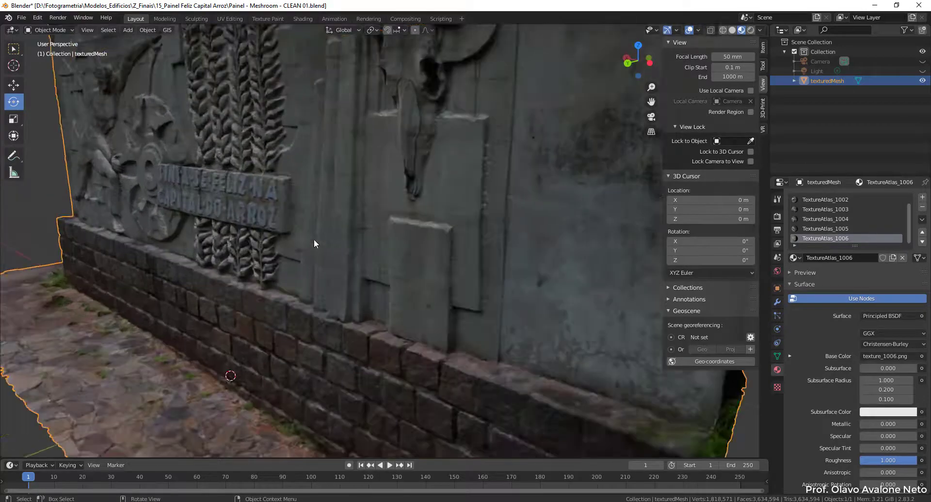
pyautogui.scroll(-2, 269, 243)
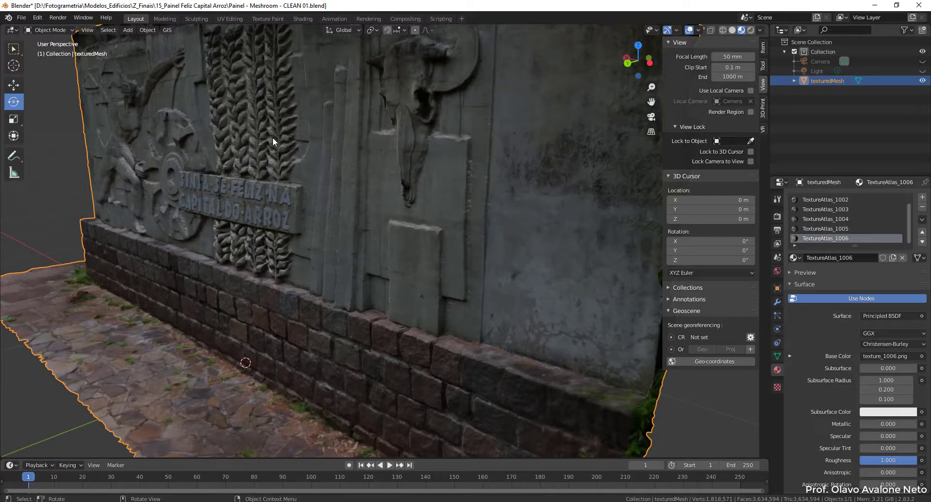
pyautogui.scroll(3, 272, 139)
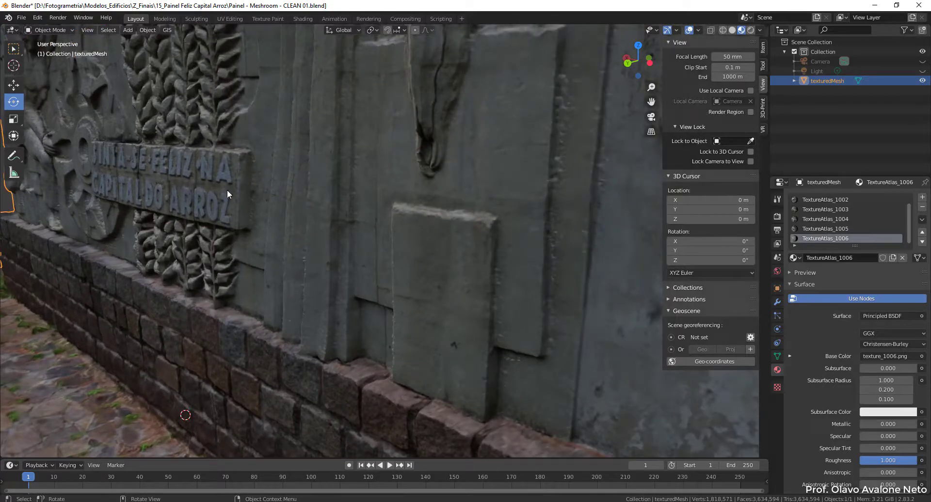
pyautogui.click(838, 81)
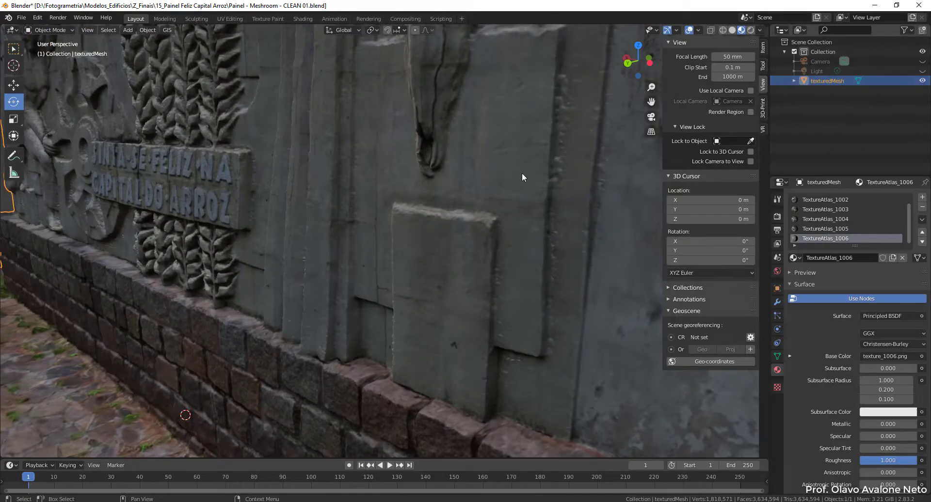
pyautogui.moveTo(522, 173); pyautogui.dragTo(398, 174, button='middle')
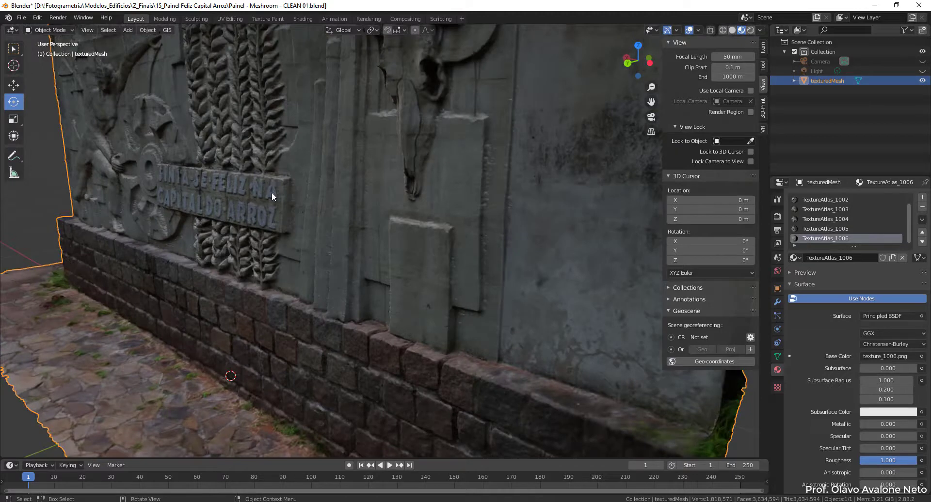
pyautogui.press('Home')
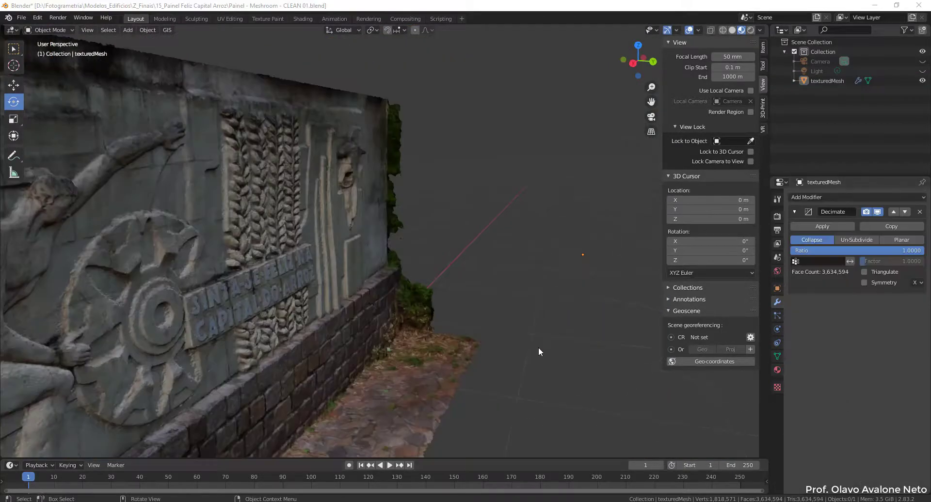
# Step: Select the textured wall mesh and view it frontally, pulling back to show its left end
pyautogui.moveTo(539, 348)
pyautogui.mouseDown(button='middle')
pyautogui.moveTo(450, 363)
pyautogui.moveTo(439, 290)
pyautogui.mouseUp(button='middle')
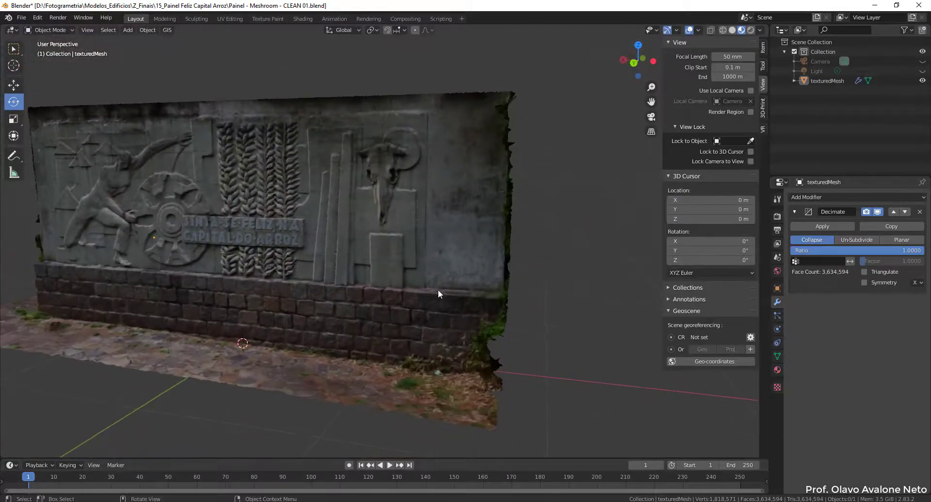
pyautogui.click(347, 174)
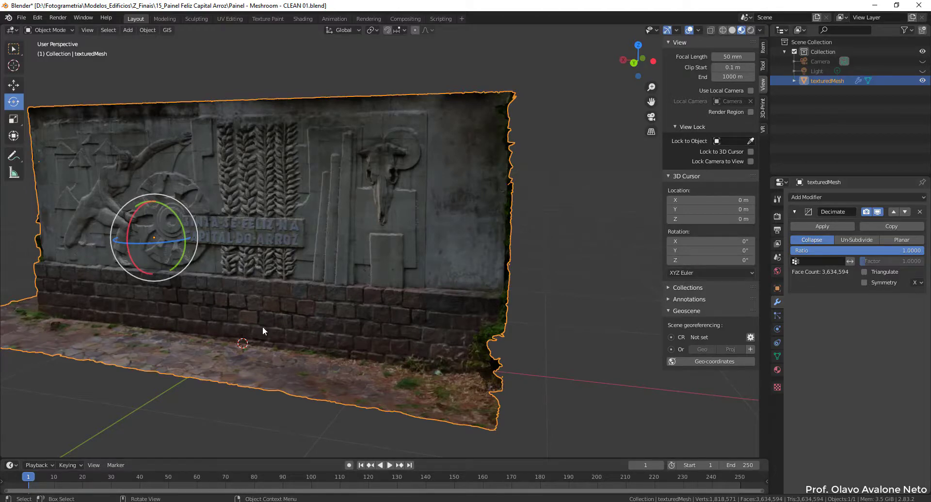
pyautogui.moveTo(253, 281); pyautogui.dragTo(263, 282, button='middle')
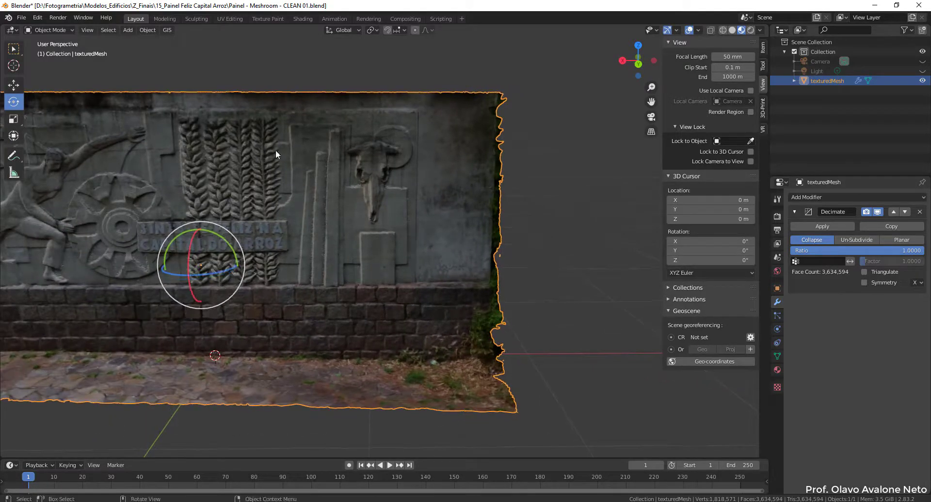
pyautogui.moveTo(276, 149); pyautogui.dragTo(409, 250, button='middle')
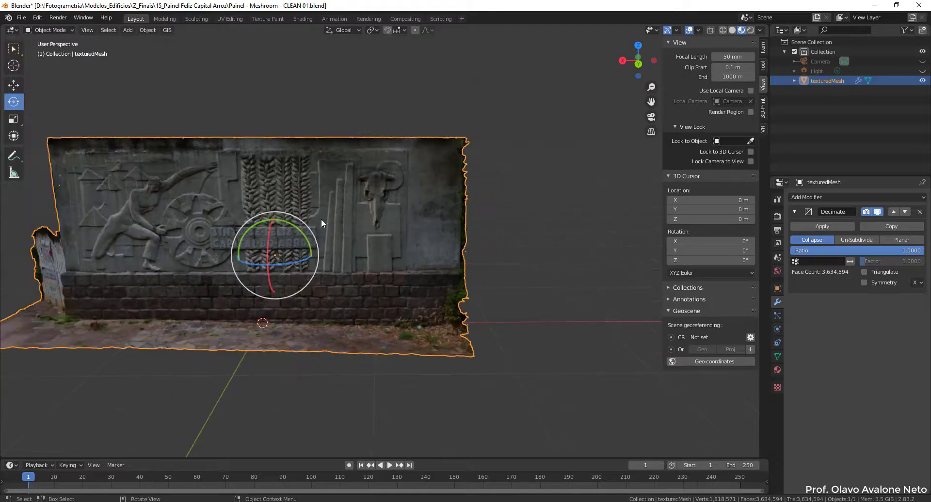